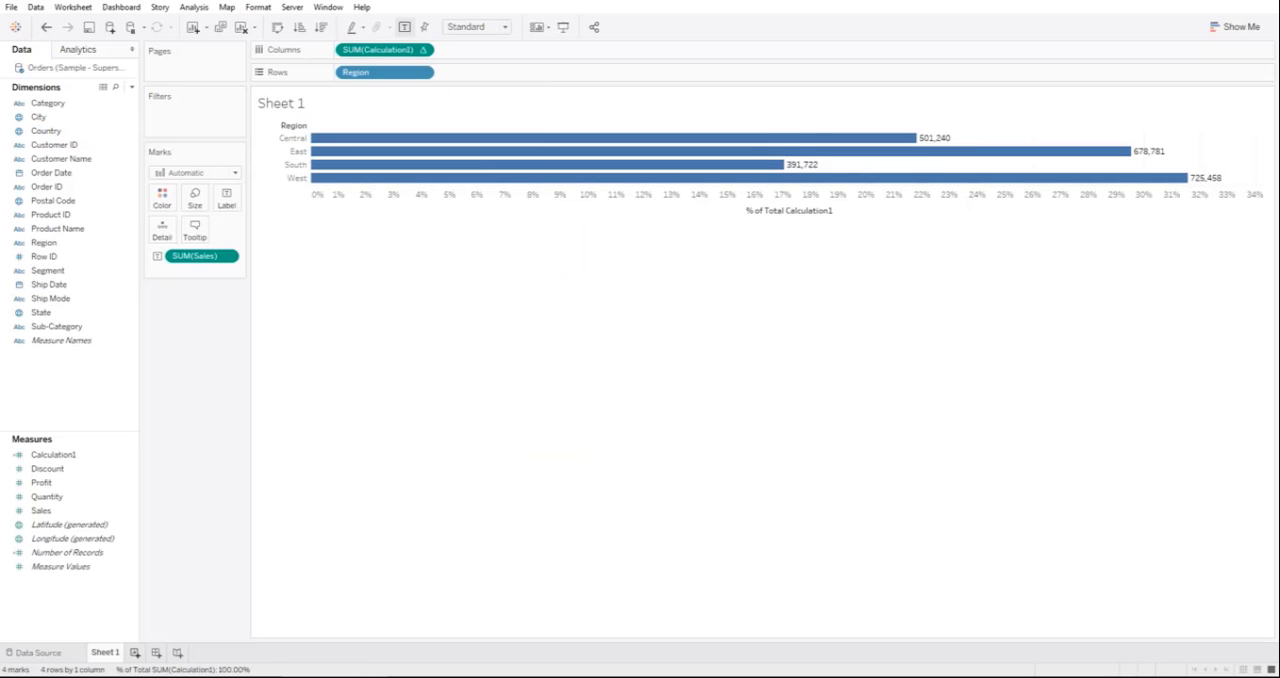
Step: Display Category as shape marks on a new worksheet and open the Category shape assignments for editing
left_click(134, 652)
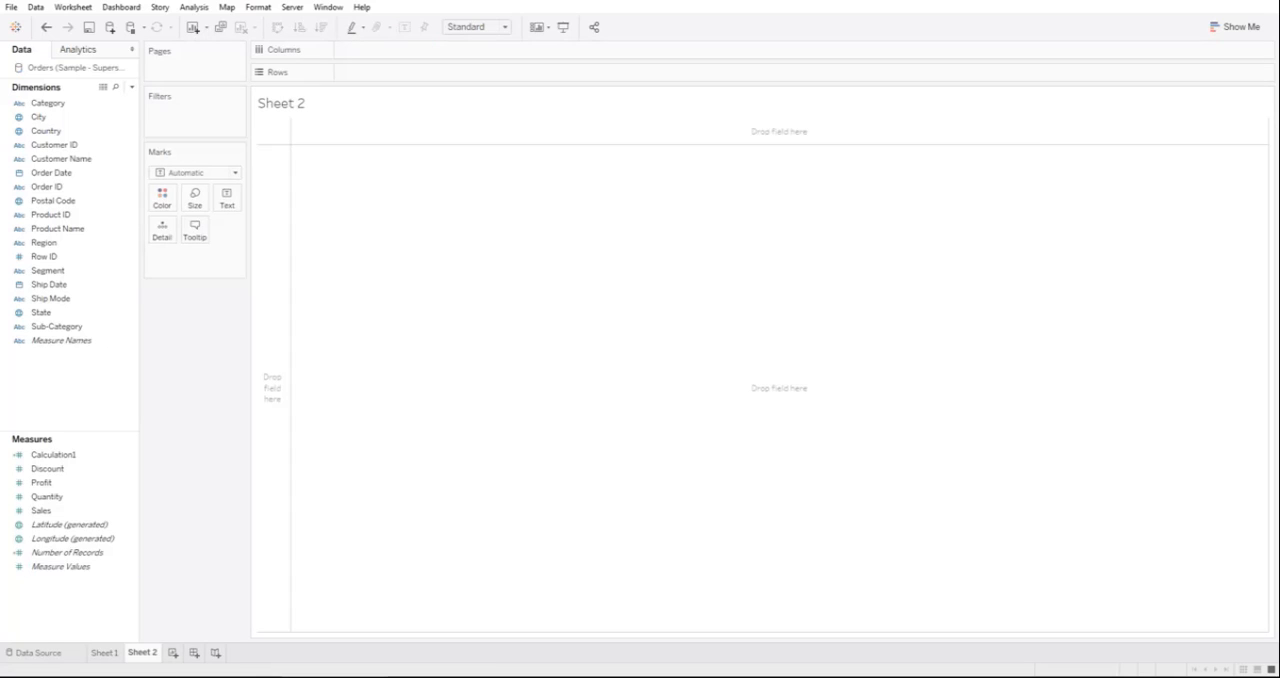
mouse_move(45, 103)
left_mouse_down()
mouse_move(80, 116)
mouse_move(182, 208)
mouse_move(228, 208)
mouse_move(190, 223)
mouse_move(385, 72)
left_mouse_up()
left_click(195, 172)
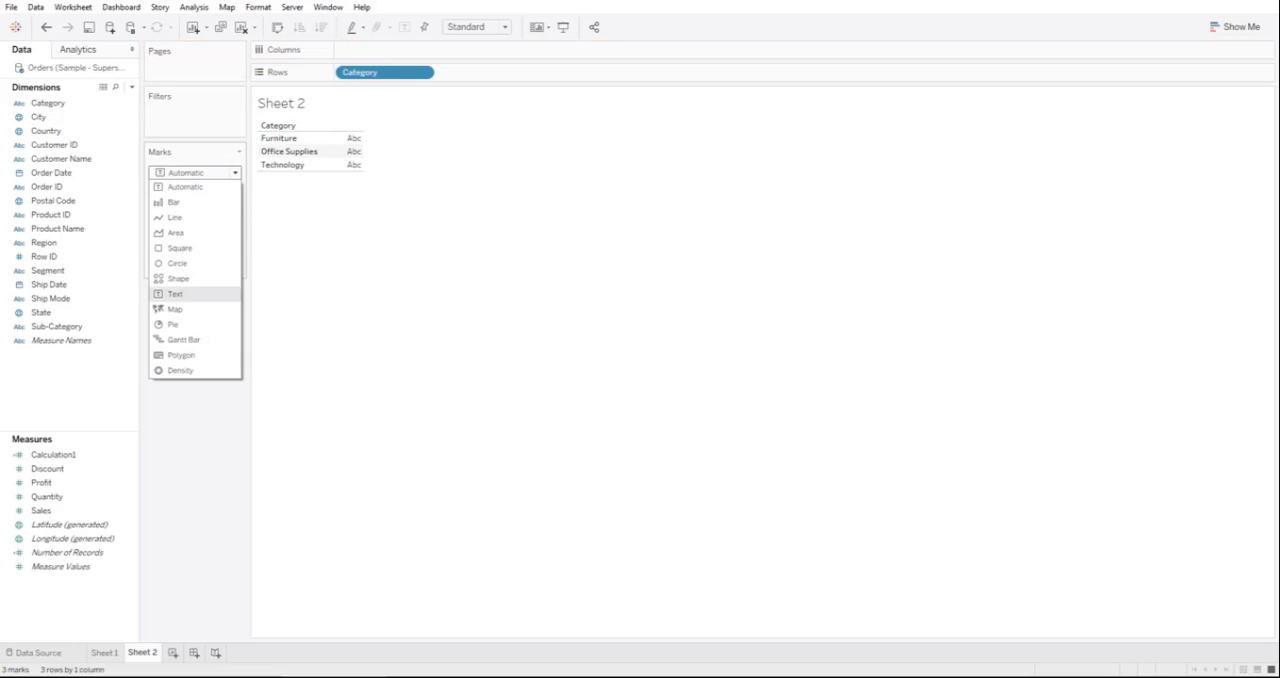
left_click(178, 278)
left_click_drag(370, 72, 228, 237)
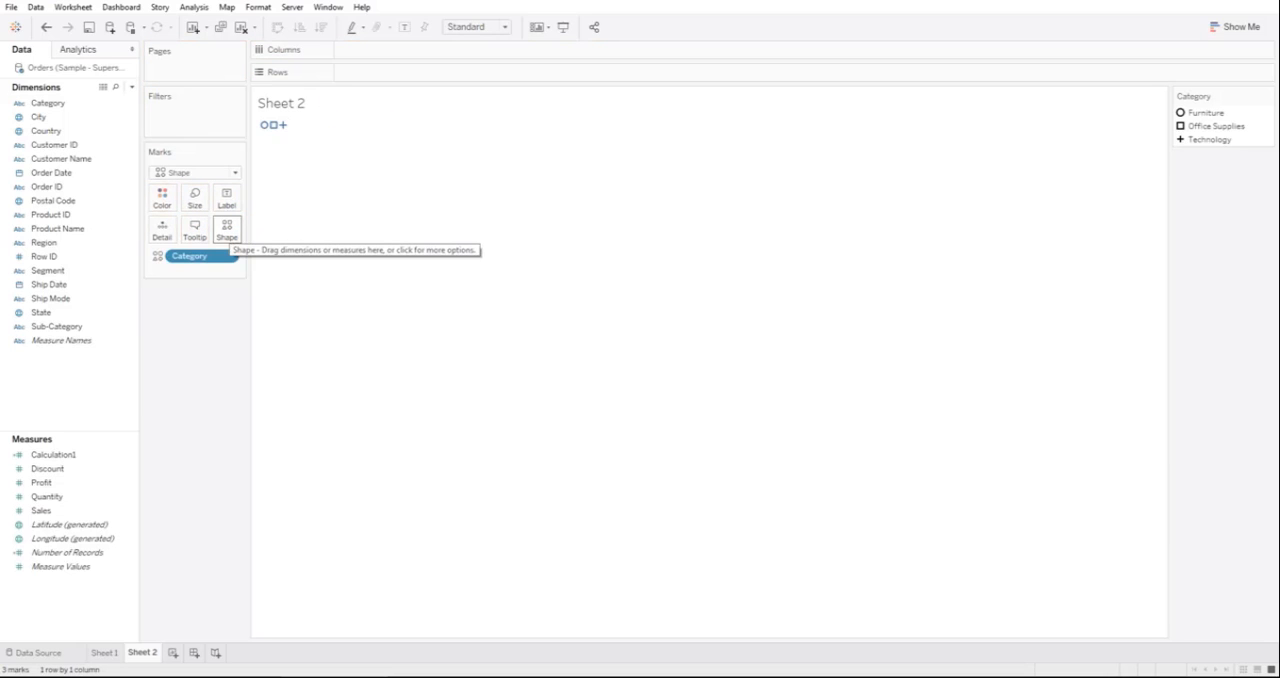
mouse_move(265, 126)
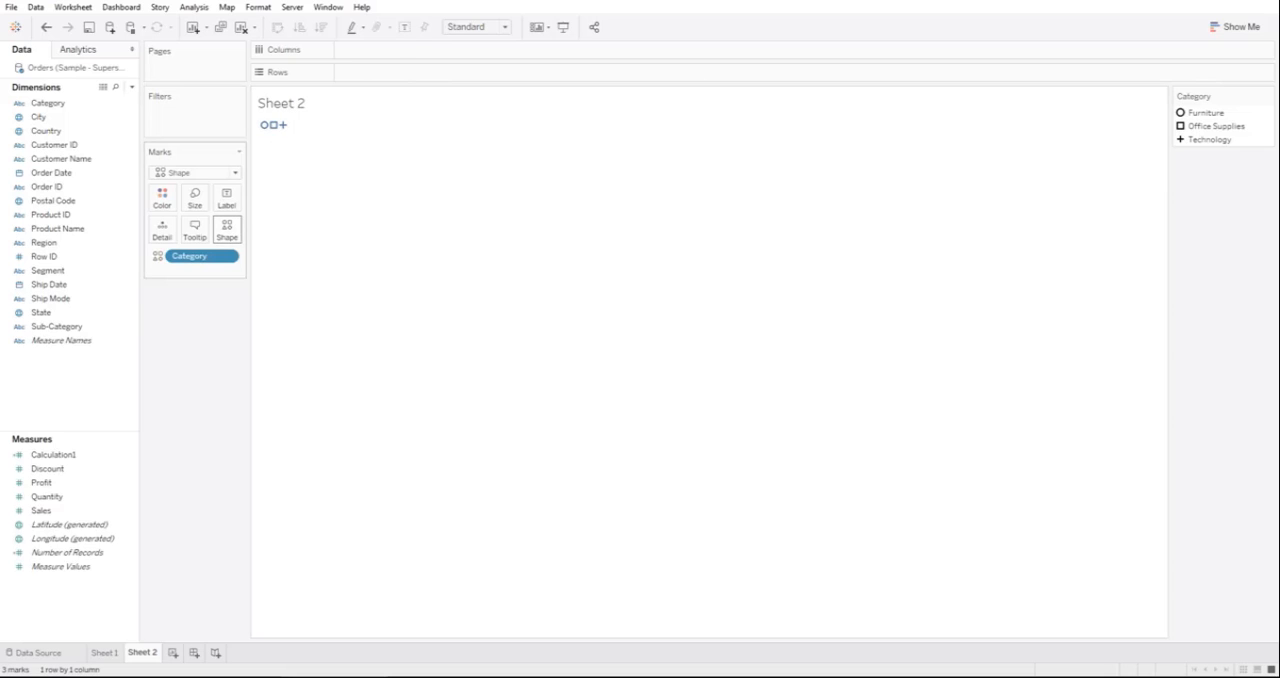
left_click(227, 228)
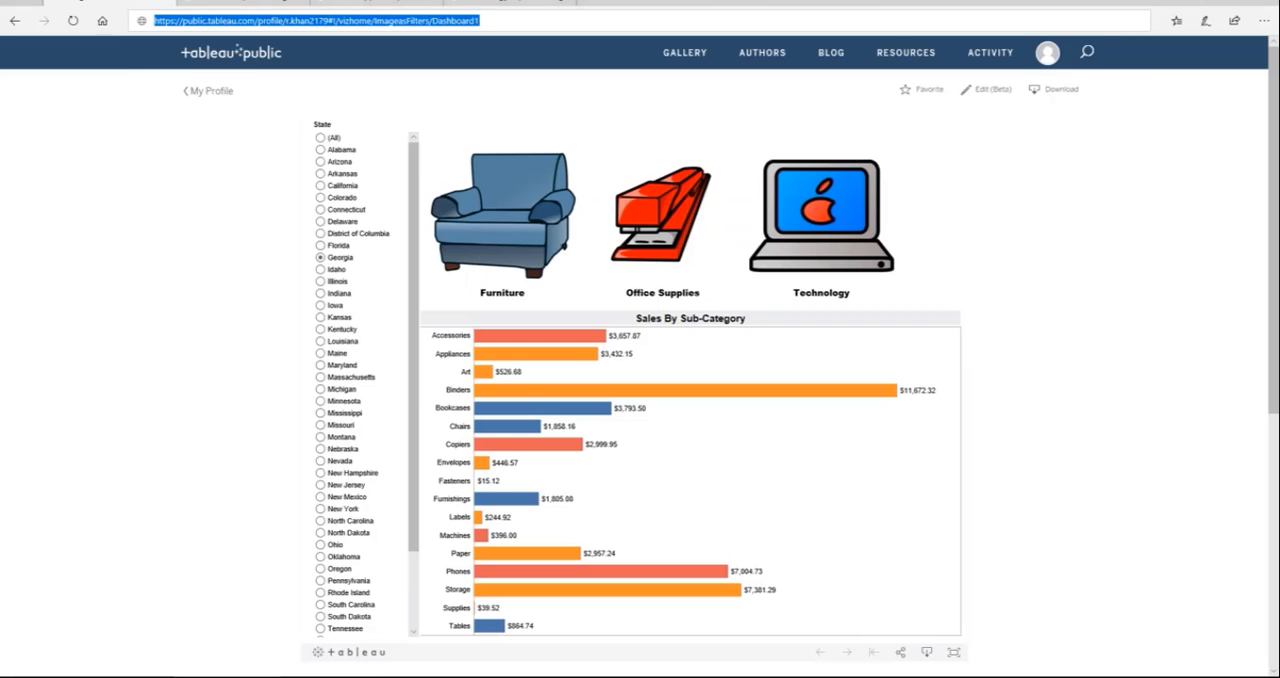
Step: Switch to the browser and examine the robot picture's save location, Documents > My Tableau Repository > Shapes > Worksheet1, without saving
key("ctrl+l")
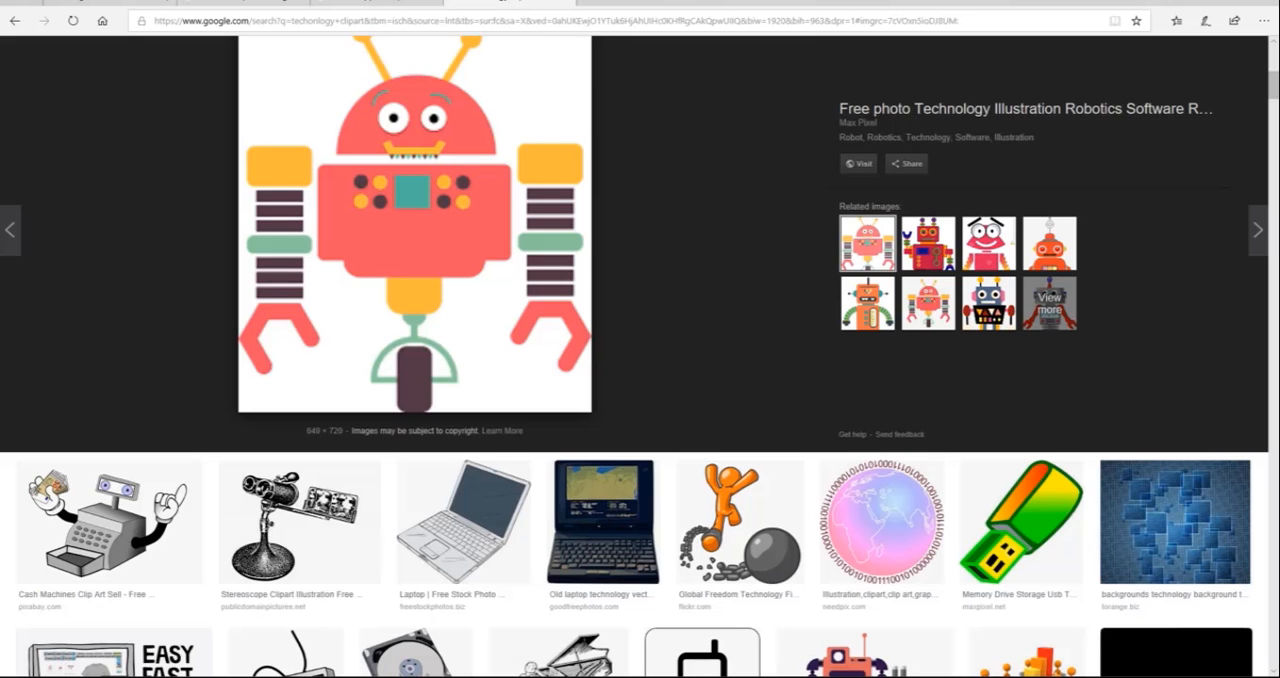
right_click(441, 145)
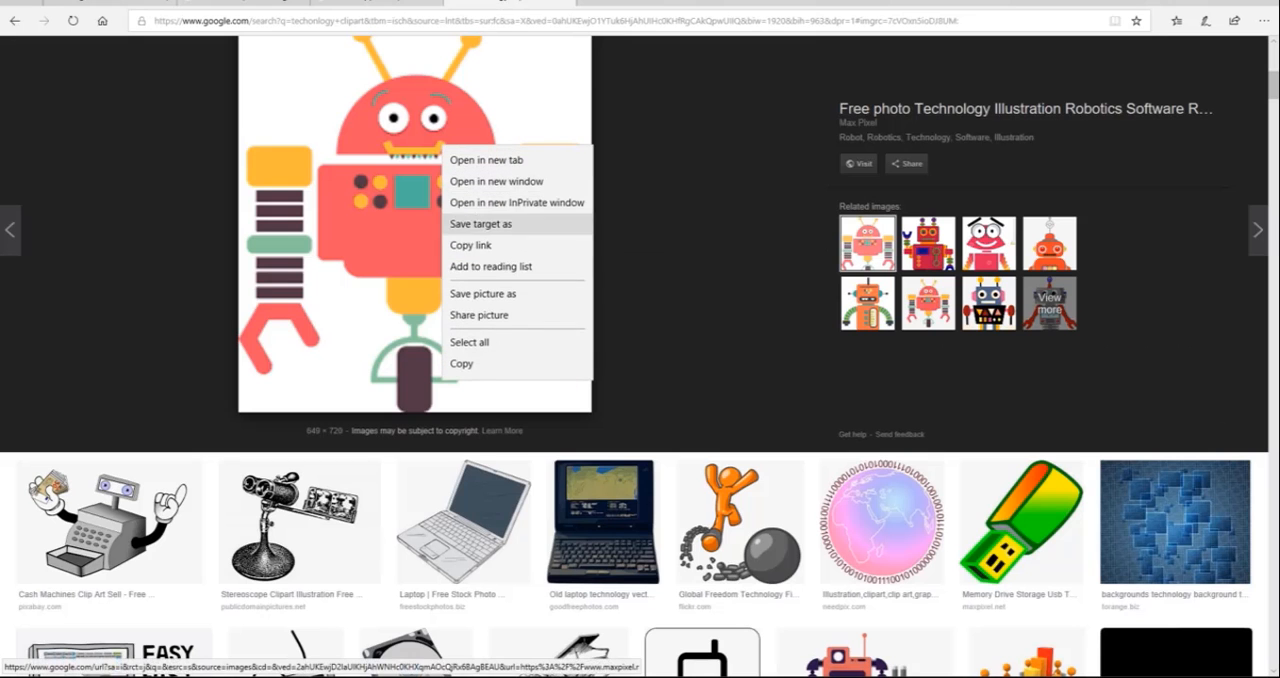
left_click(483, 294)
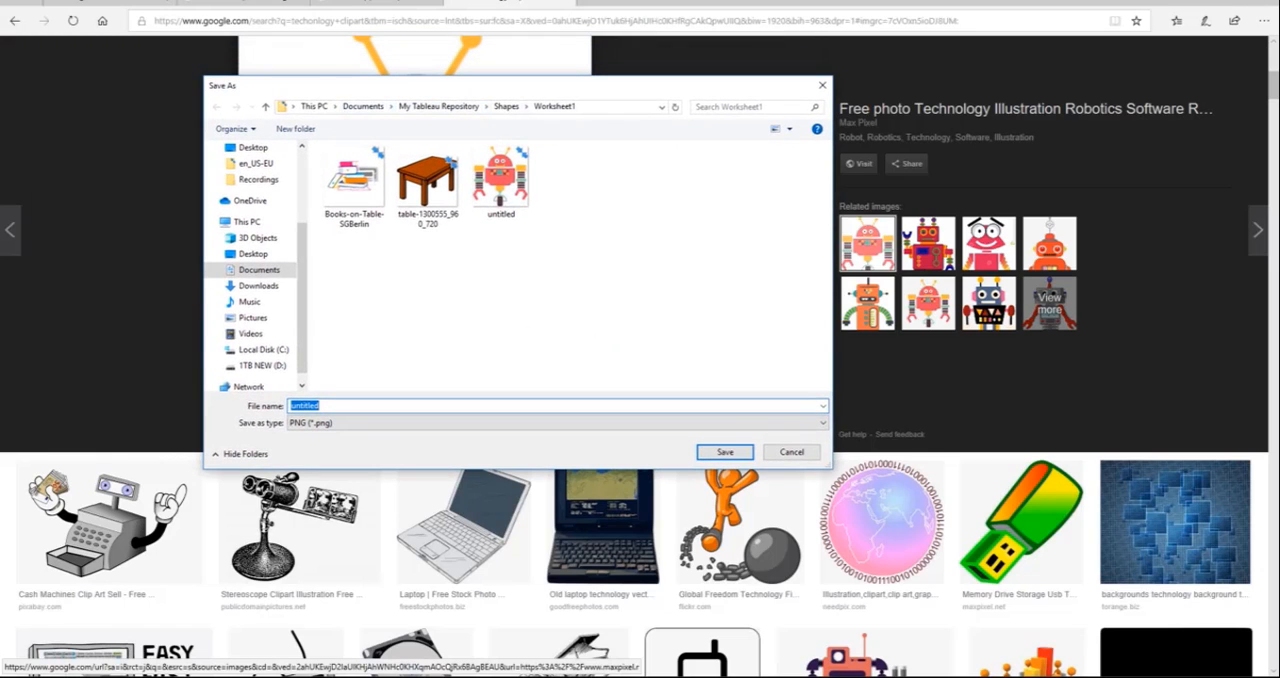
left_click(363, 106)
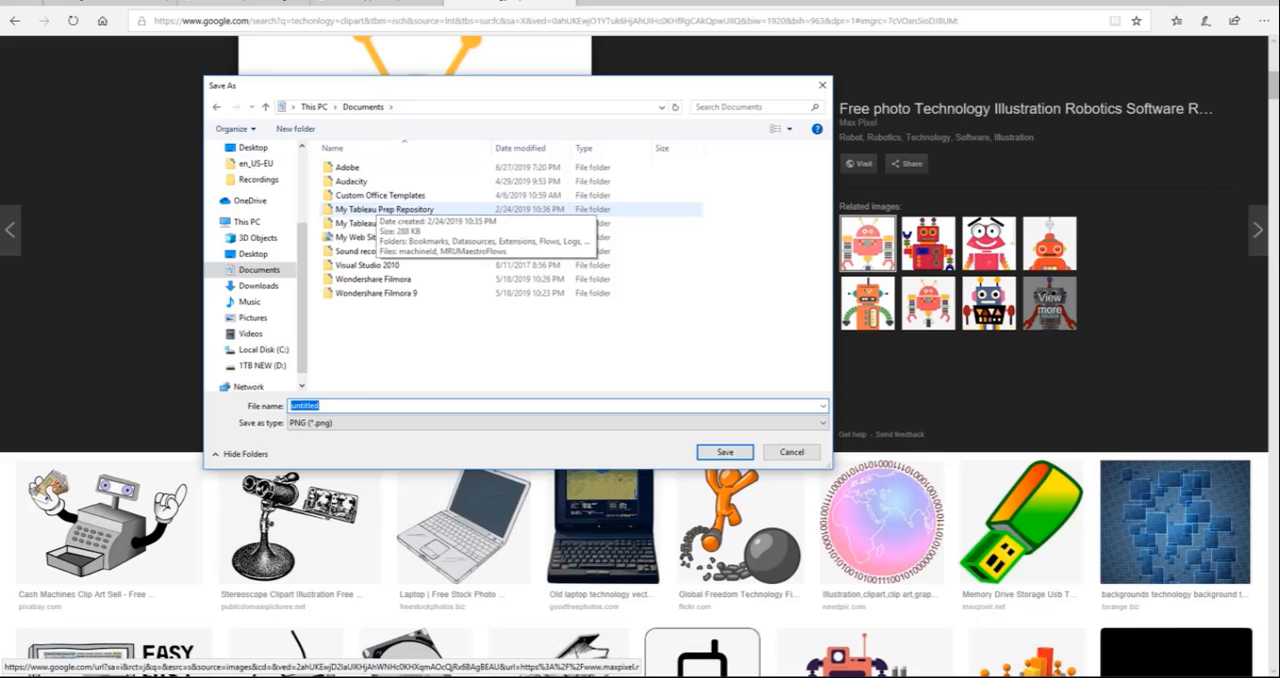
double_click(360, 223)
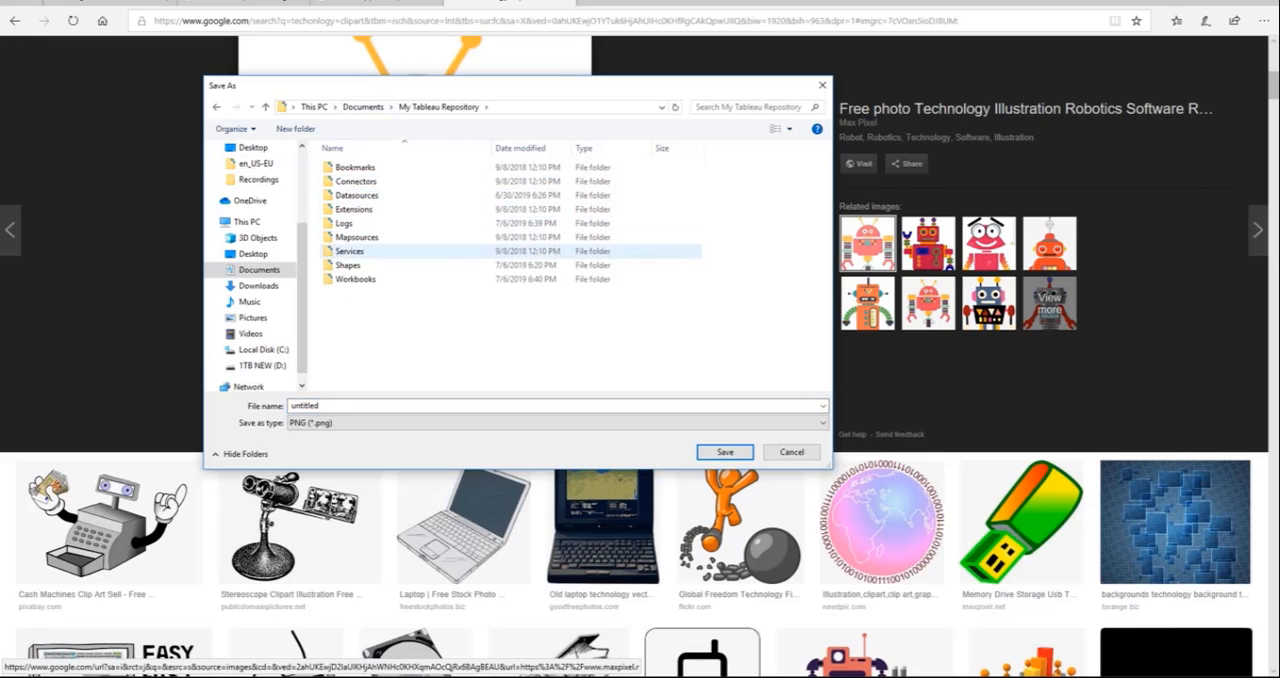
left_click(348, 265)
double_click(348, 265)
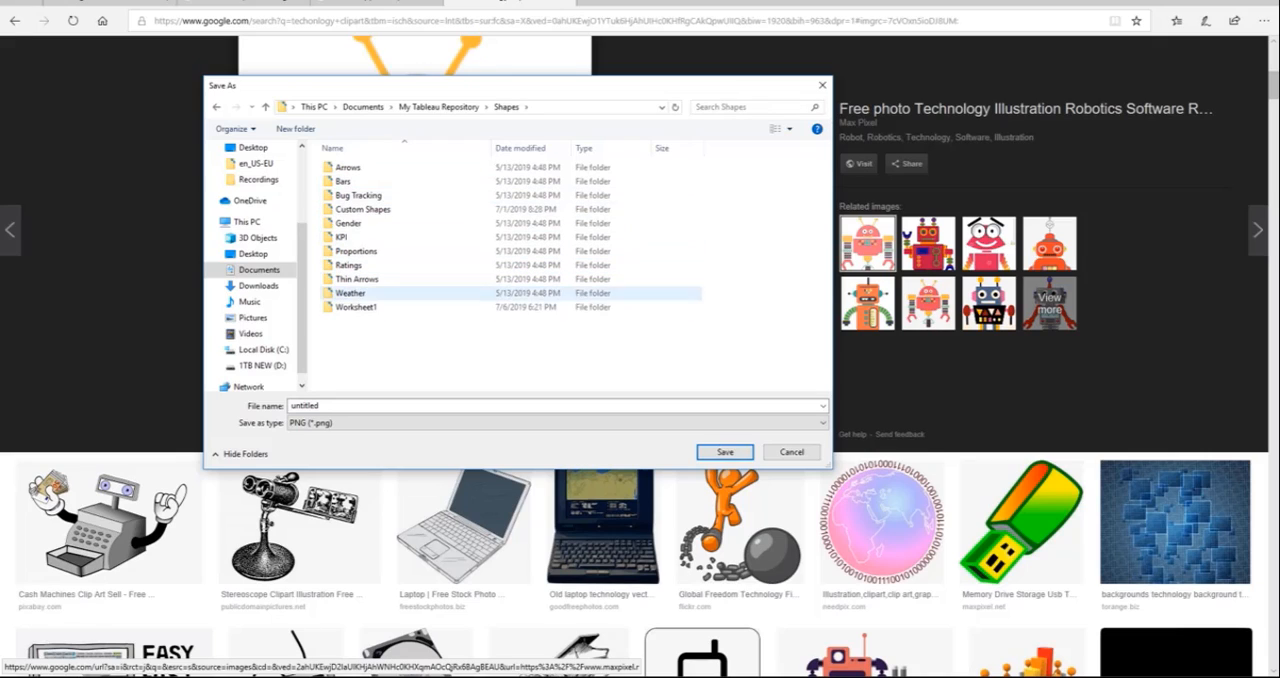
double_click(356, 307)
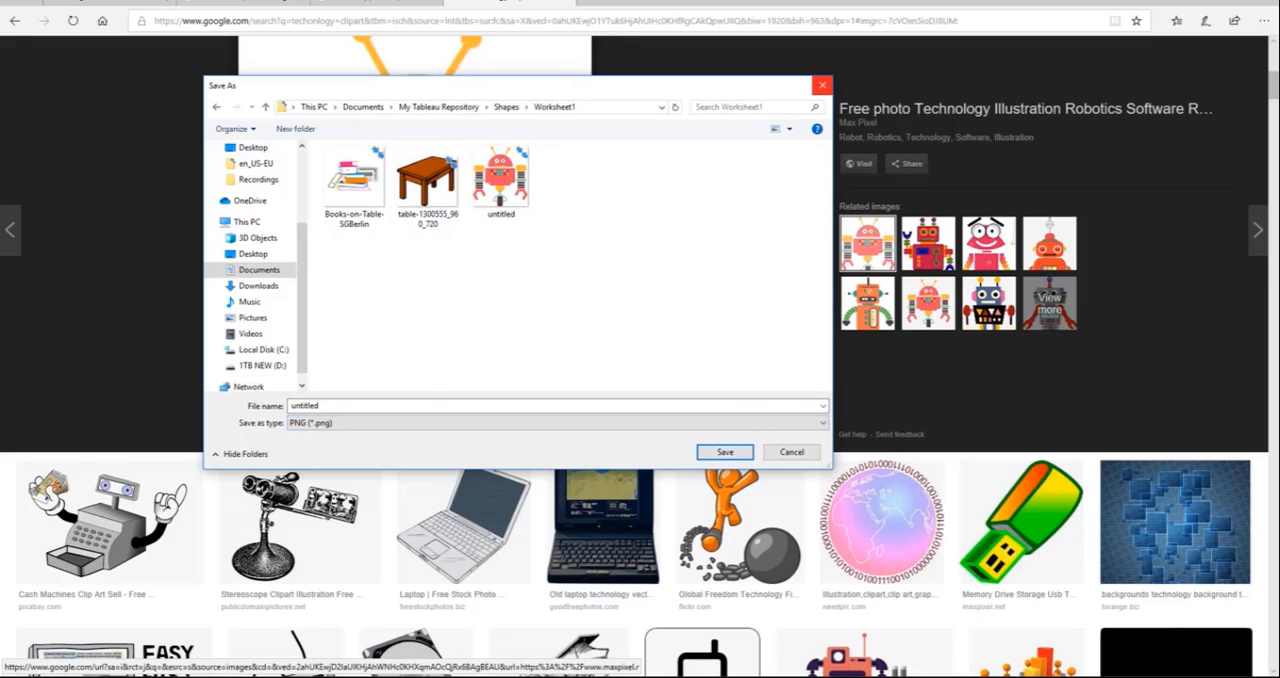
left_click(820, 85)
Step: Look at the furniture table and office supplies books clipart in the other open image searches
left_click(15, 20)
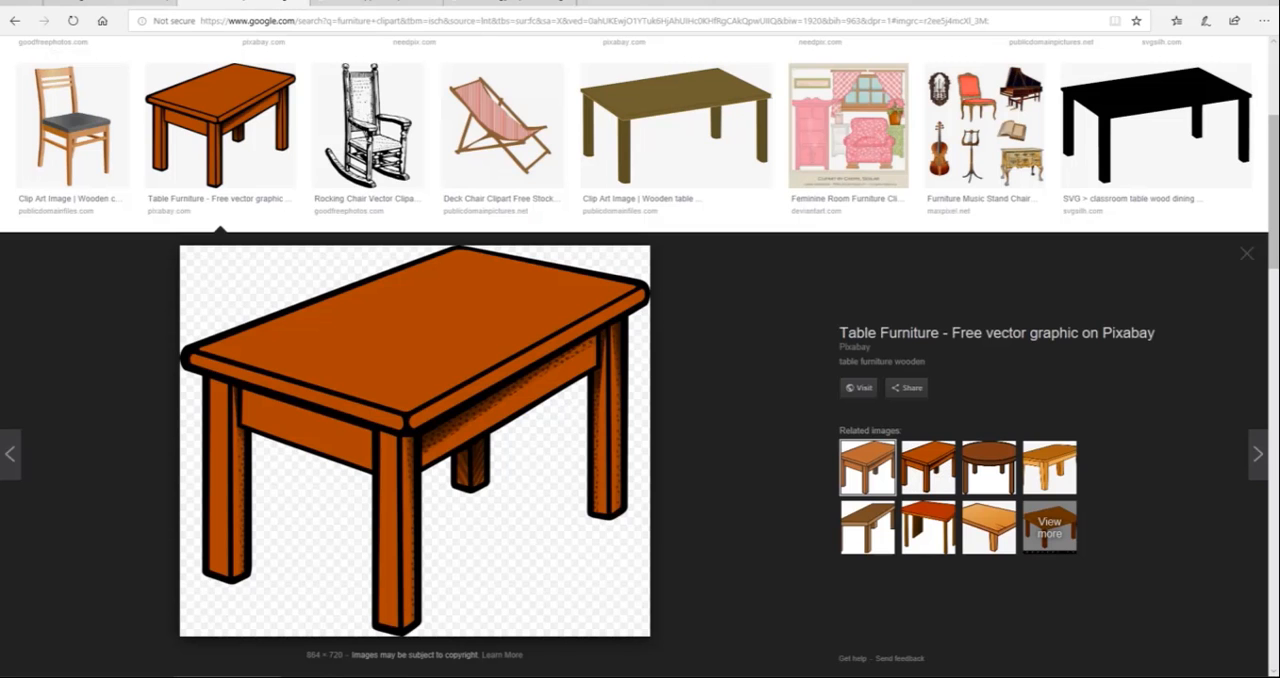
left_click(373, 3)
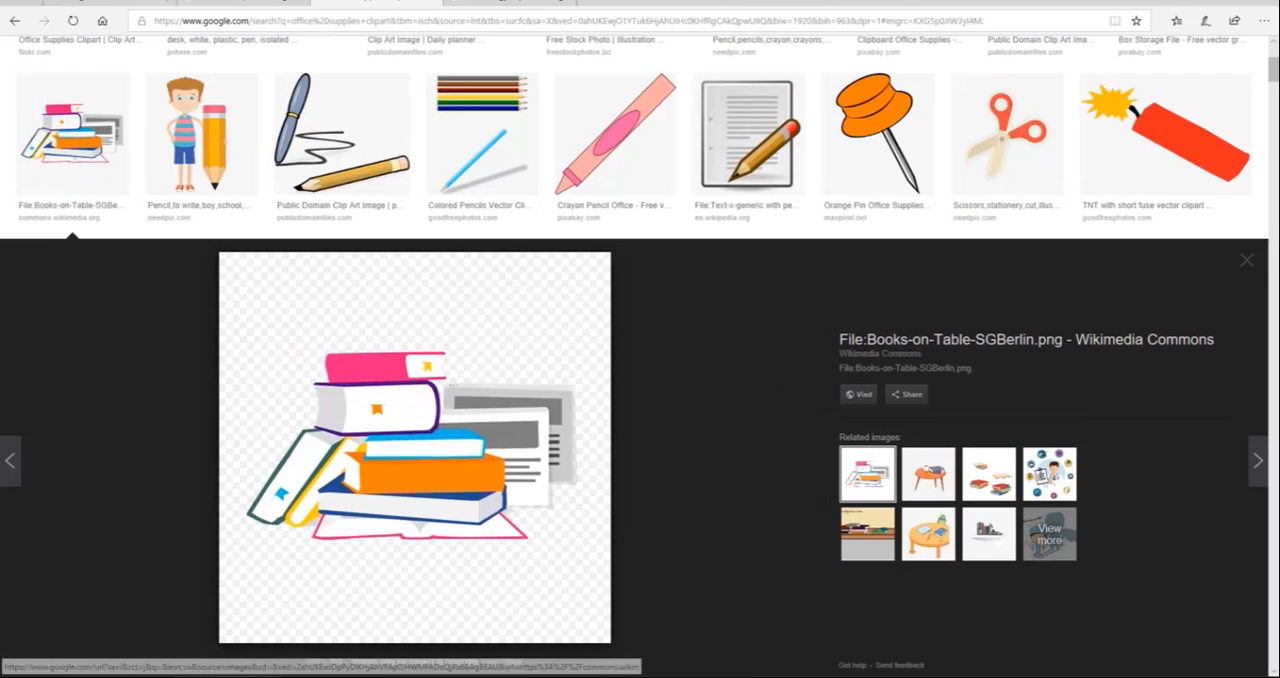
left_click(509, 3)
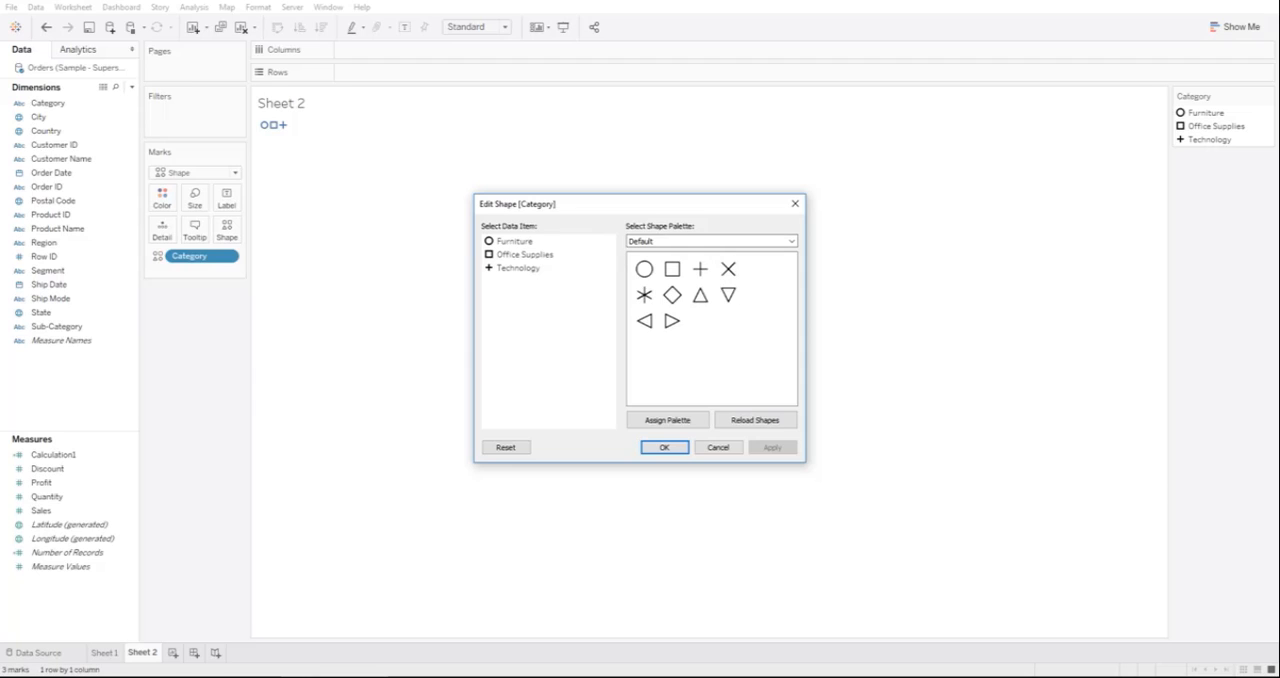
Step: Back in Tableau, reload the available shapes and choose the Worksheet1 shape palette
left_click_drag(640, 204, 493, 203)
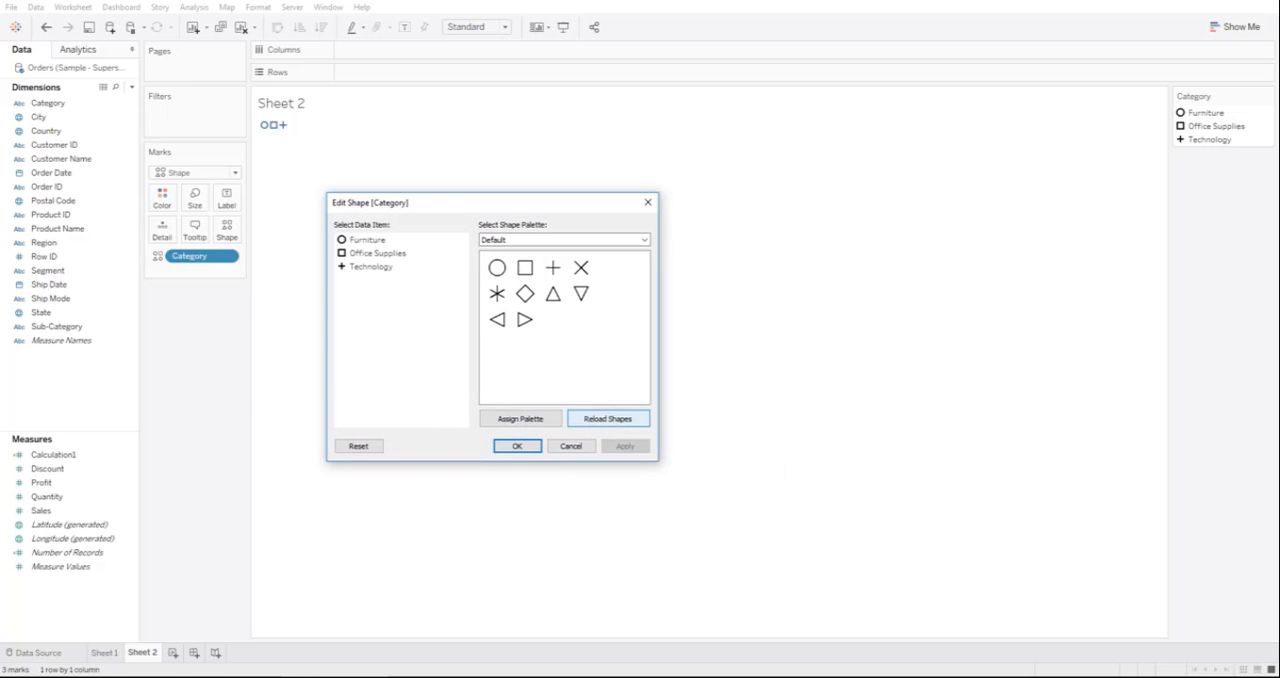
left_click(608, 419)
left_click(643, 240)
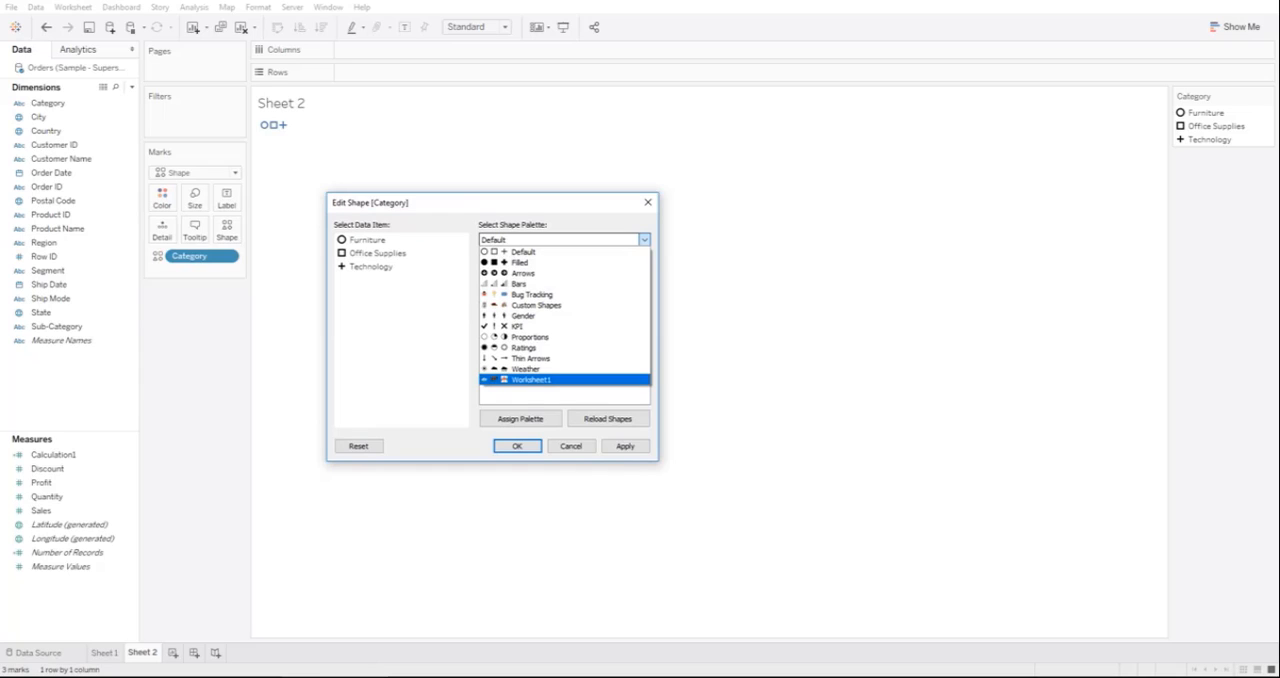
left_click(531, 380)
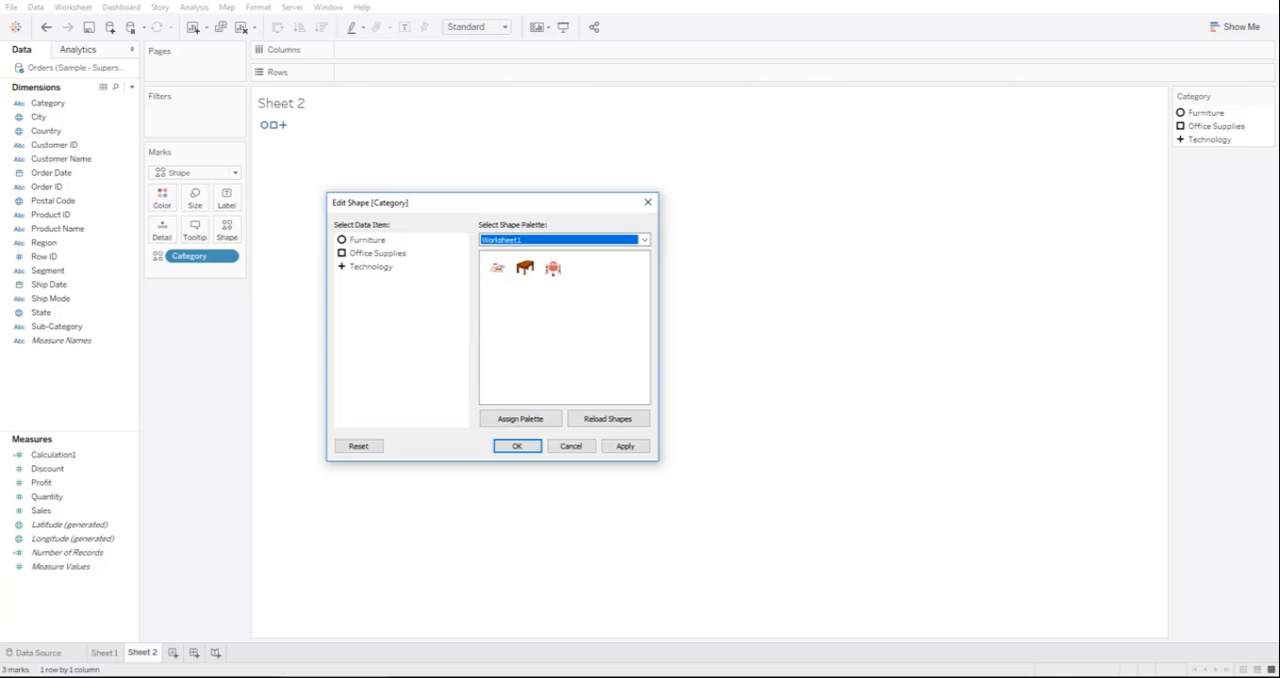
Step: Assign the table shape to Furniture, the books to Office Supplies and the robot to Technology, and apply the assignments
left_click(367, 240)
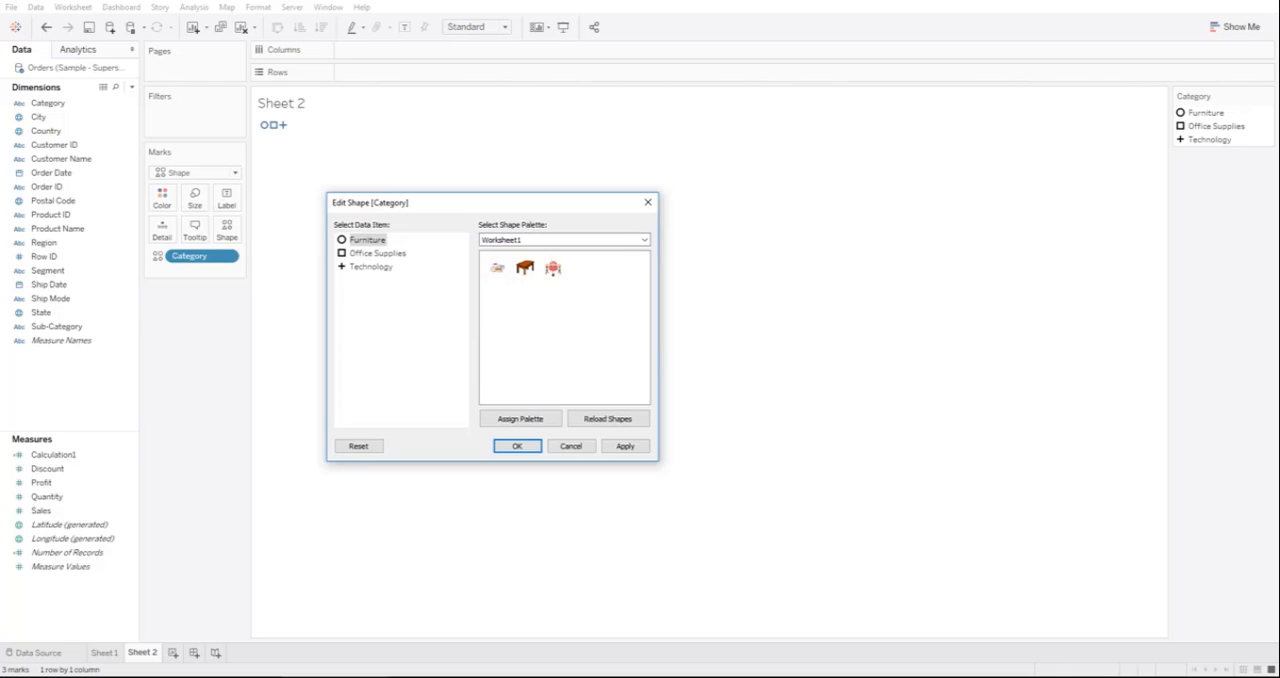
left_click(525, 268)
left_click(377, 253)
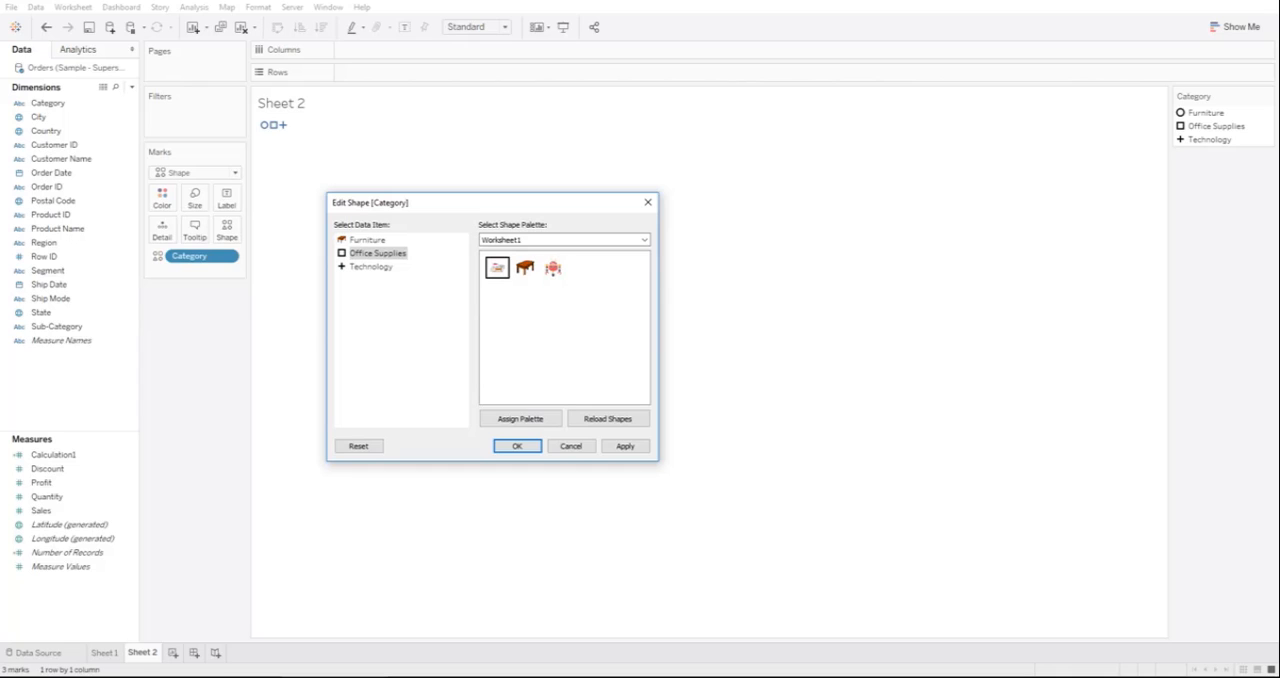
left_click(497, 267)
left_click(371, 267)
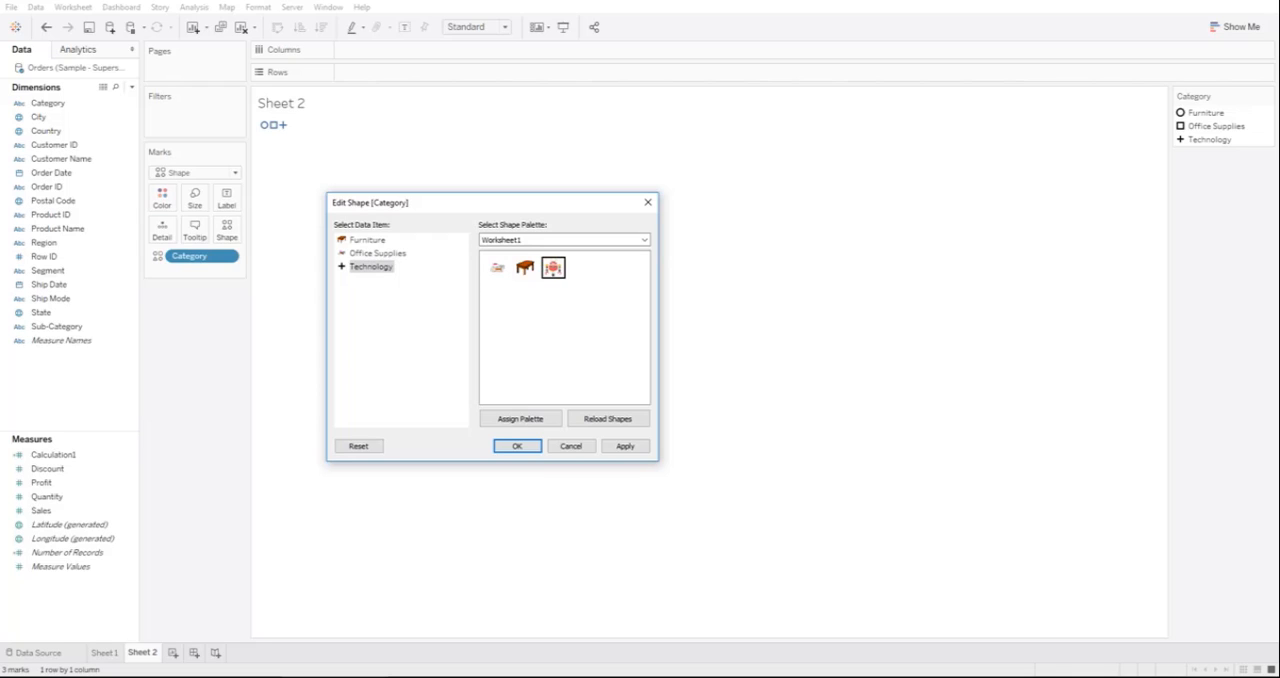
left_click(553, 268)
left_click(367, 240)
left_click(377, 253)
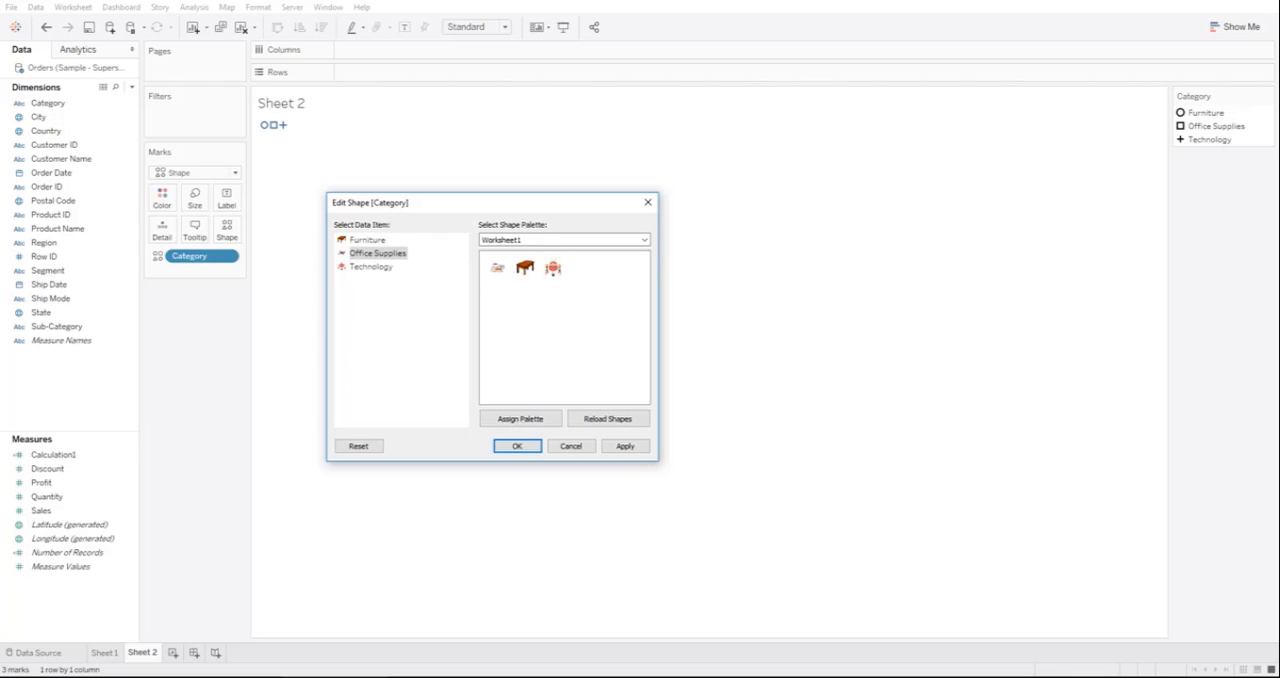
left_click(371, 267)
left_click(377, 253)
left_click(367, 240)
left_click(377, 253)
left_click(625, 446)
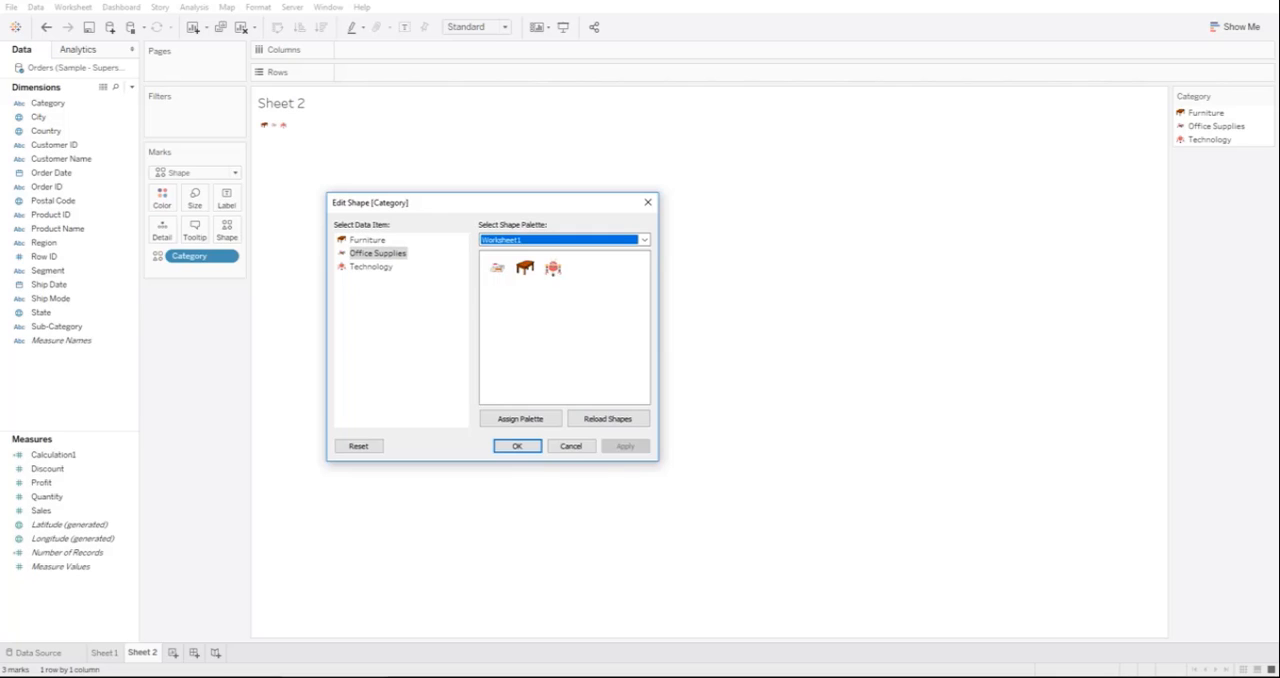
left_click(517, 446)
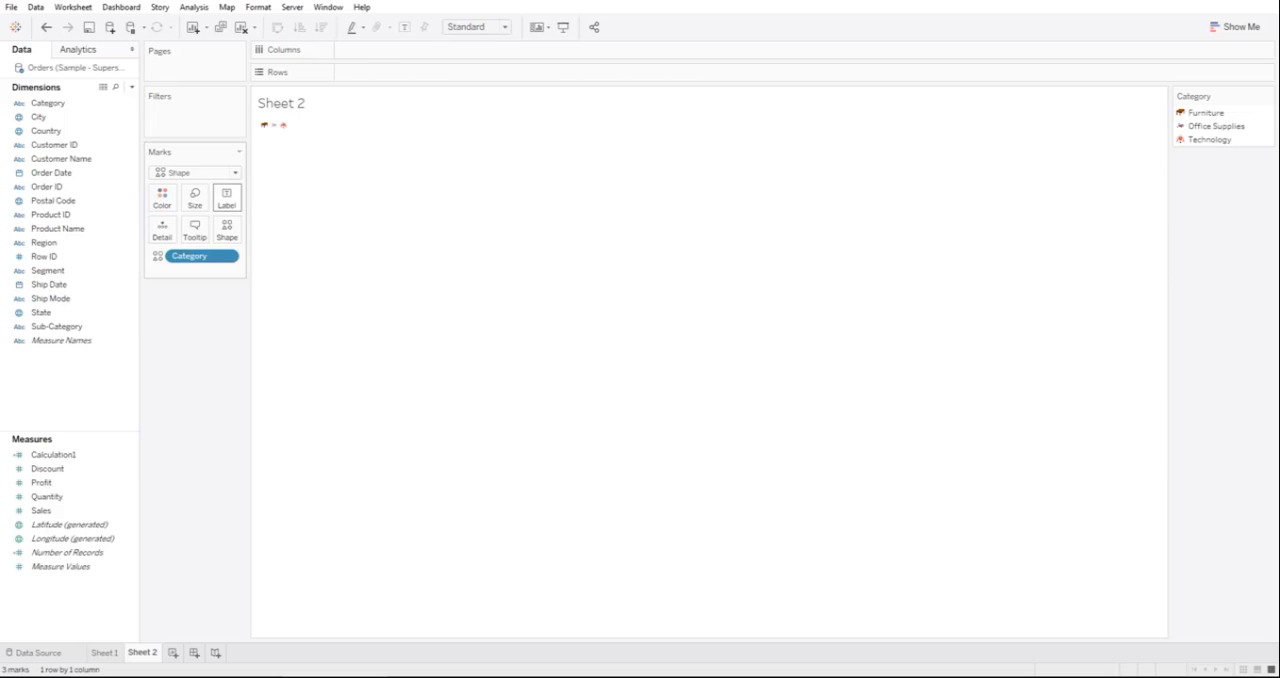
Step: Enlarge the Category shape marks to the maximum size
left_click(195, 197)
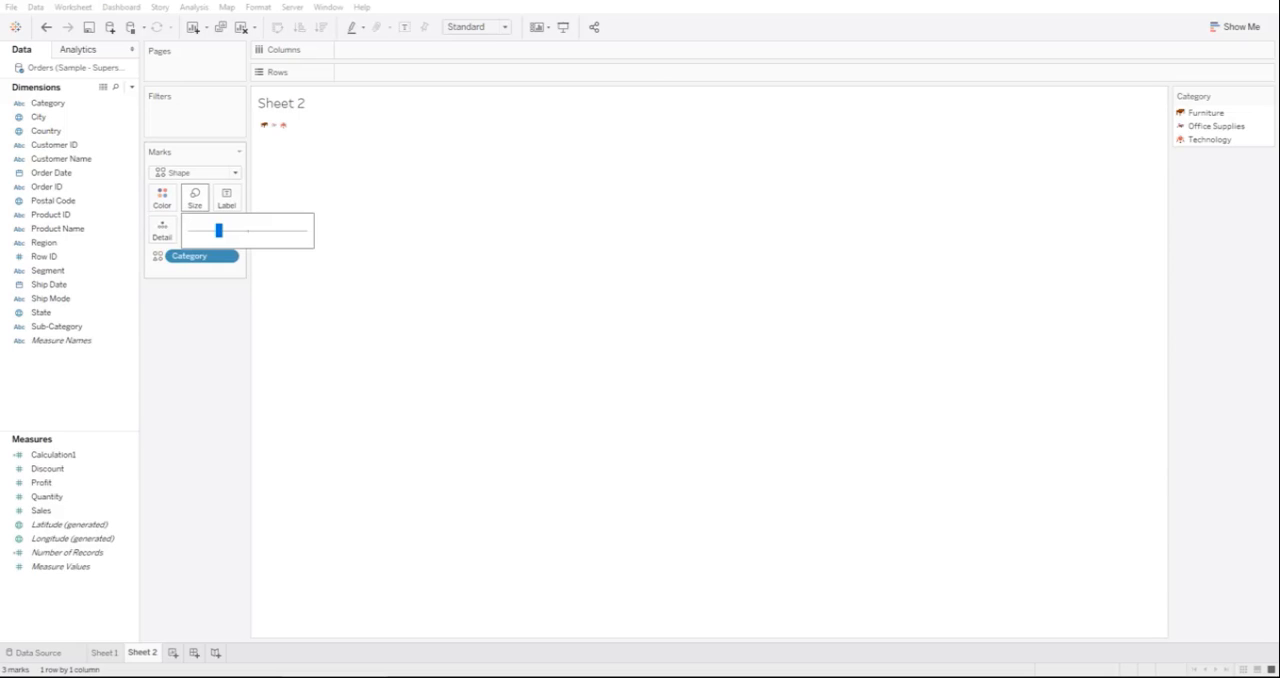
left_click_drag(218, 230, 303, 230)
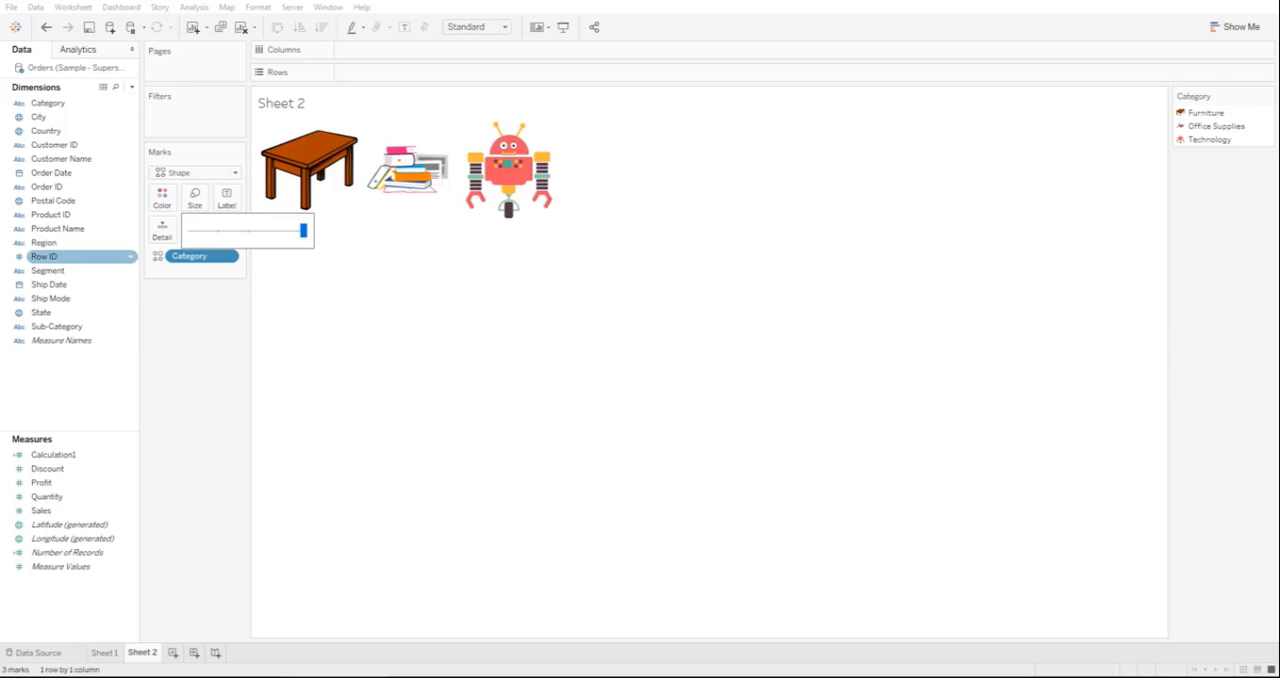
left_click(400, 320)
Step: Fit the shapes sheet to Entire View and hide its title
left_click(505, 27)
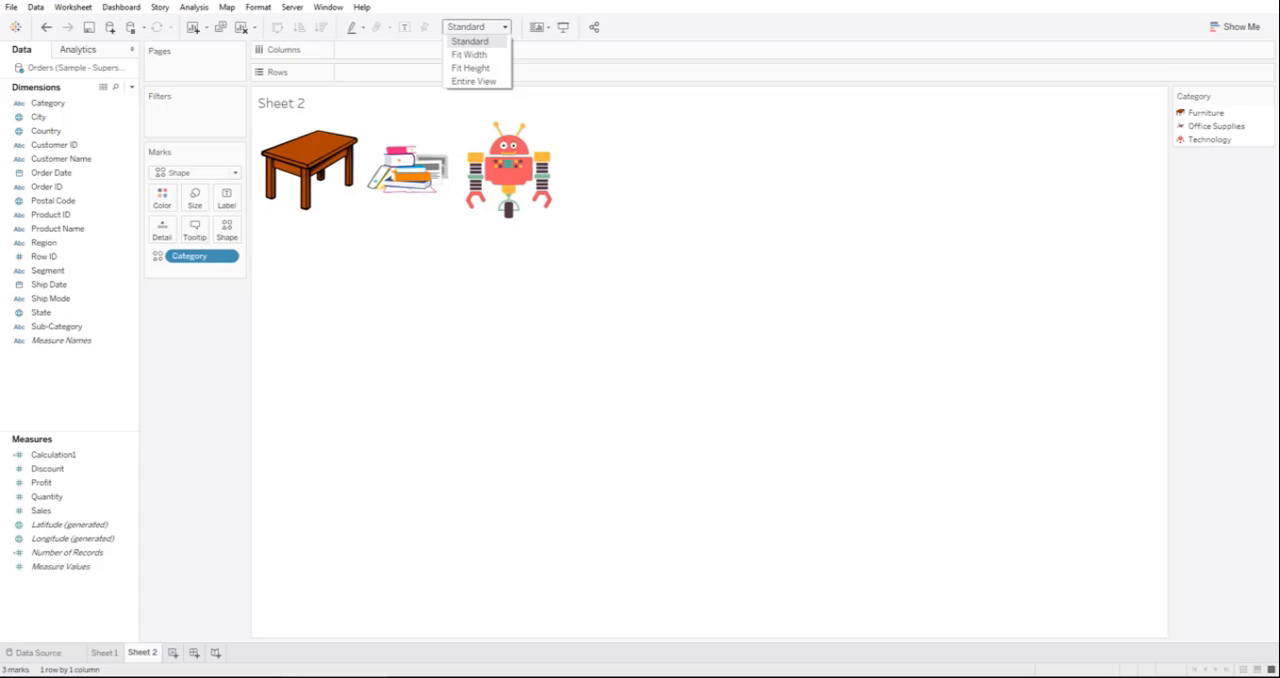
left_click(473, 81)
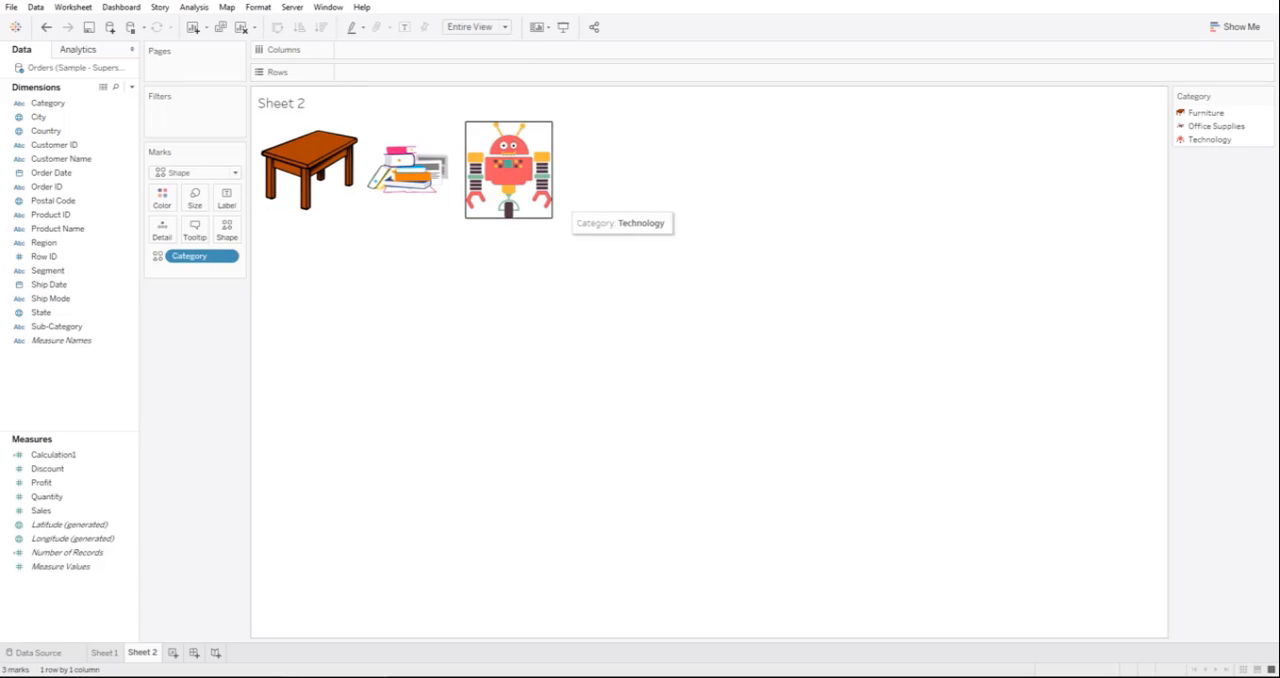
right_click(306, 106)
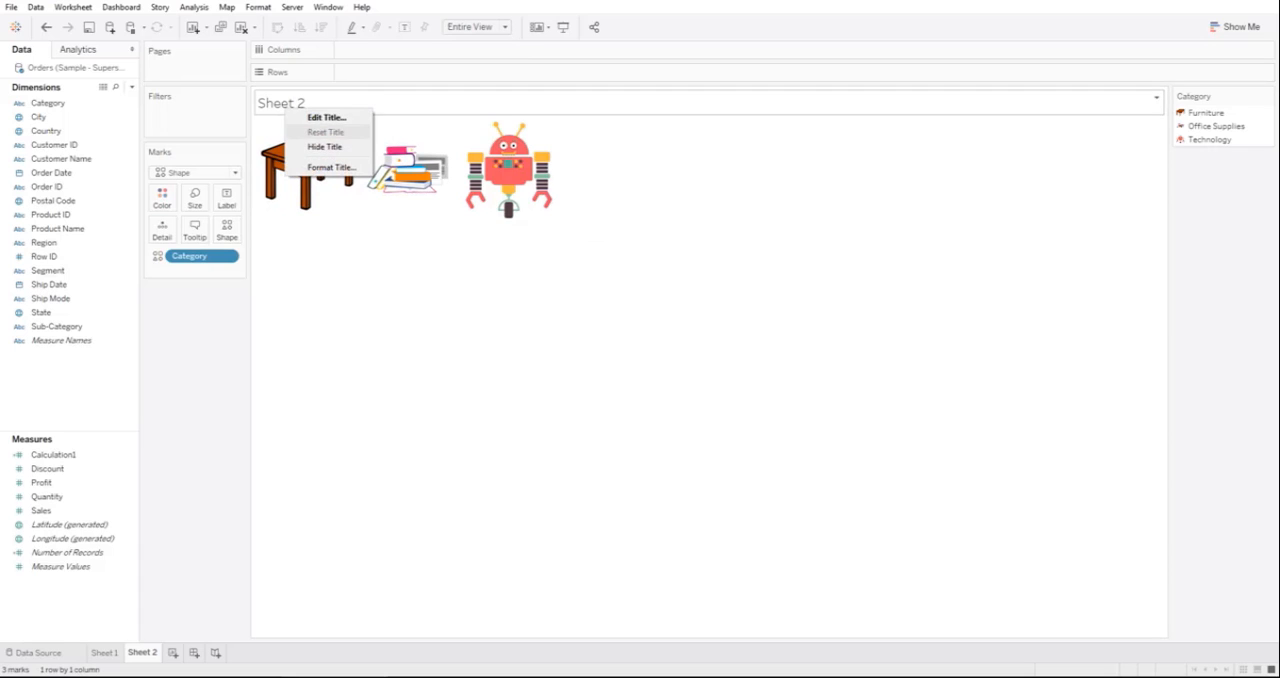
left_click(325, 146)
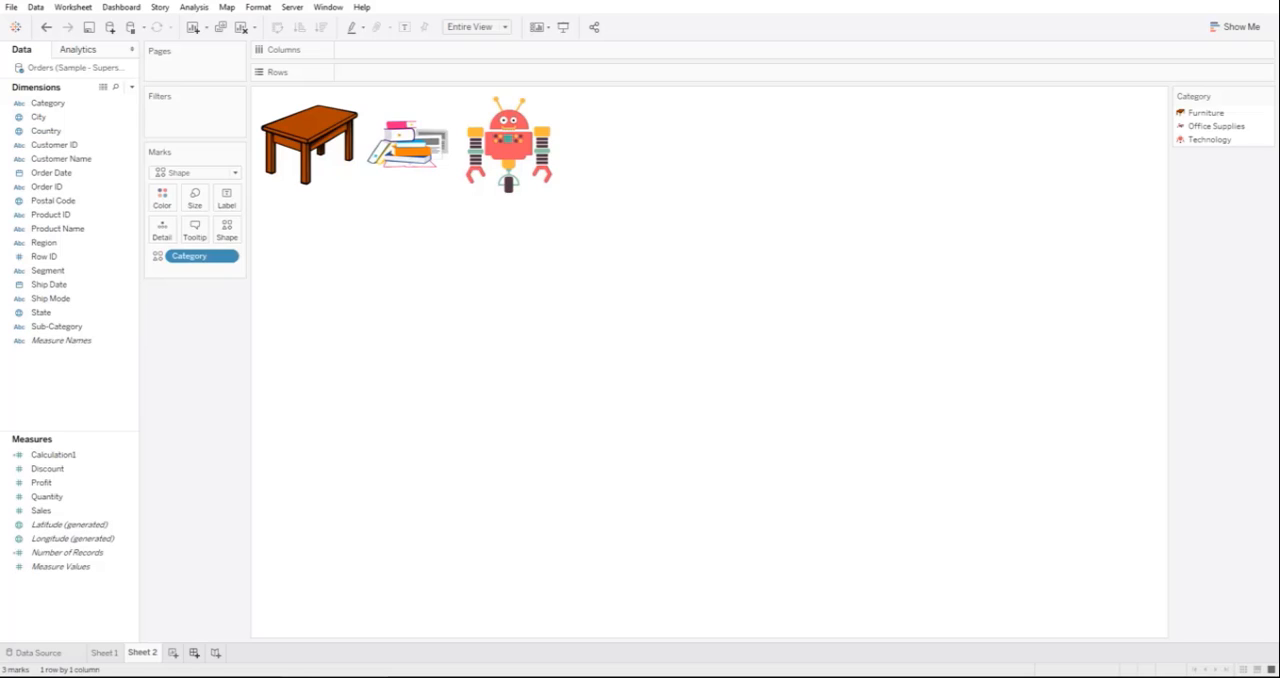
Step: Build a horizontal bar chart of Sales by Sub-Category on a new worksheet, with the bars colored by Category
left_click(172, 653)
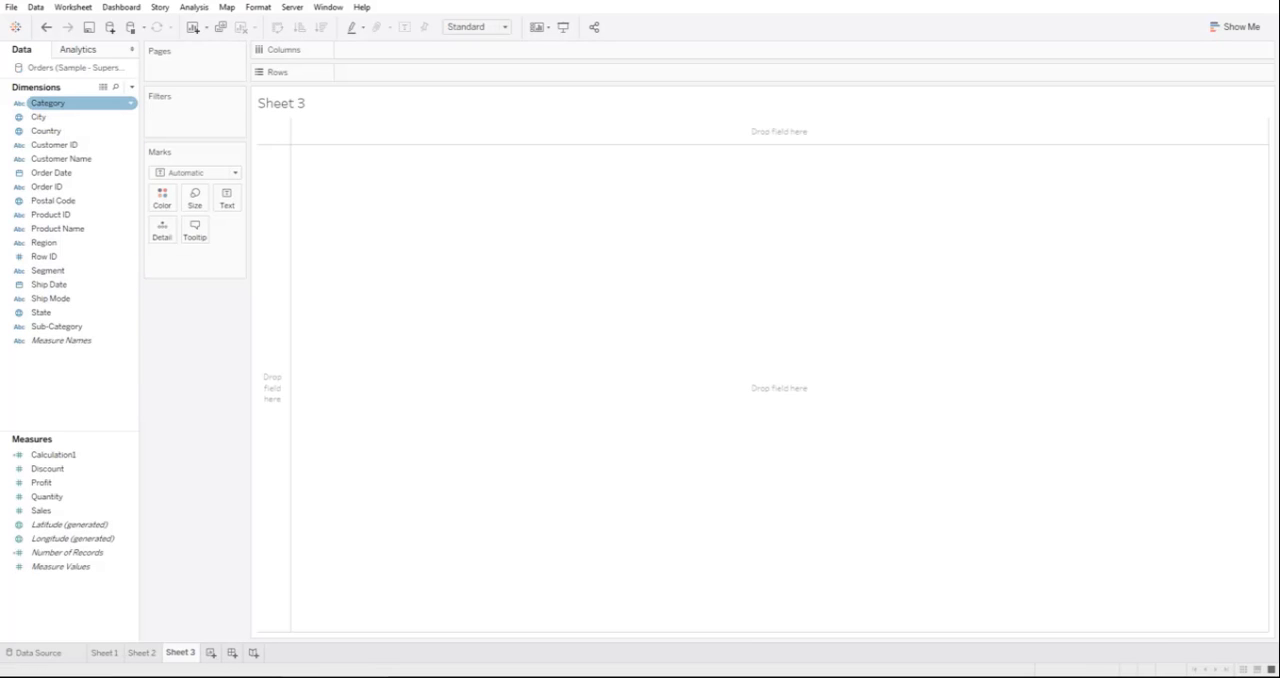
left_click_drag(56, 326, 430, 72)
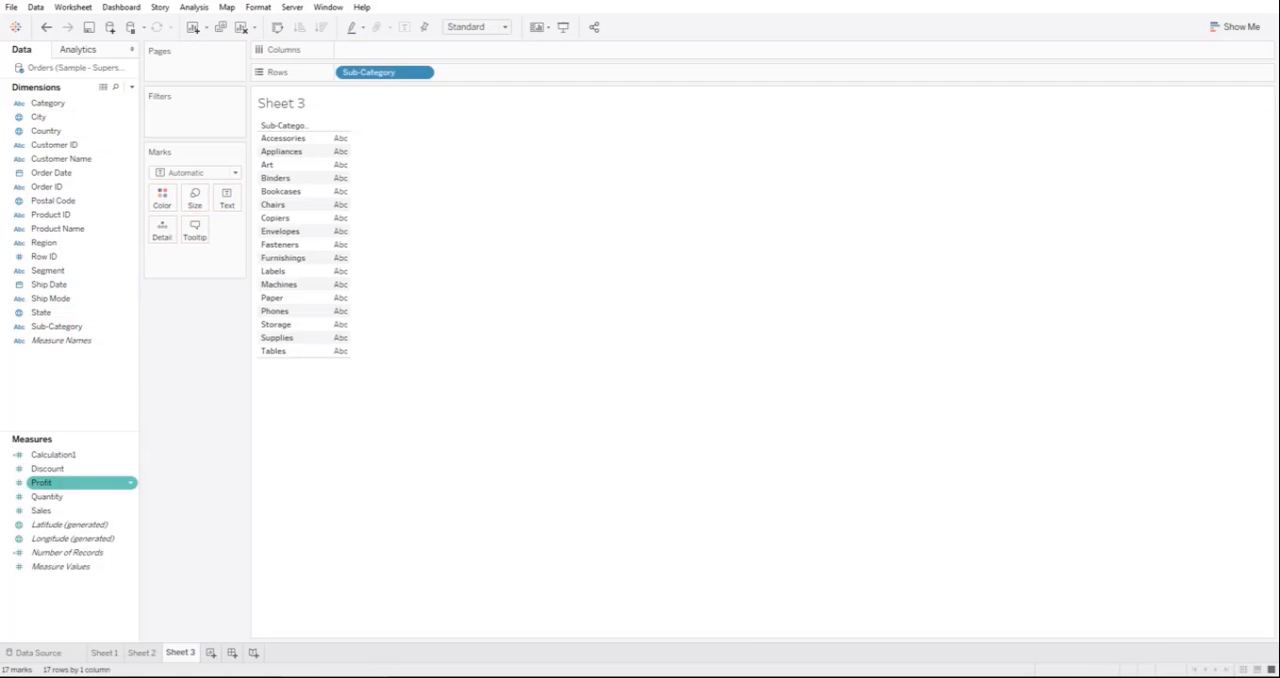
left_click_drag(41, 510, 508, 52)
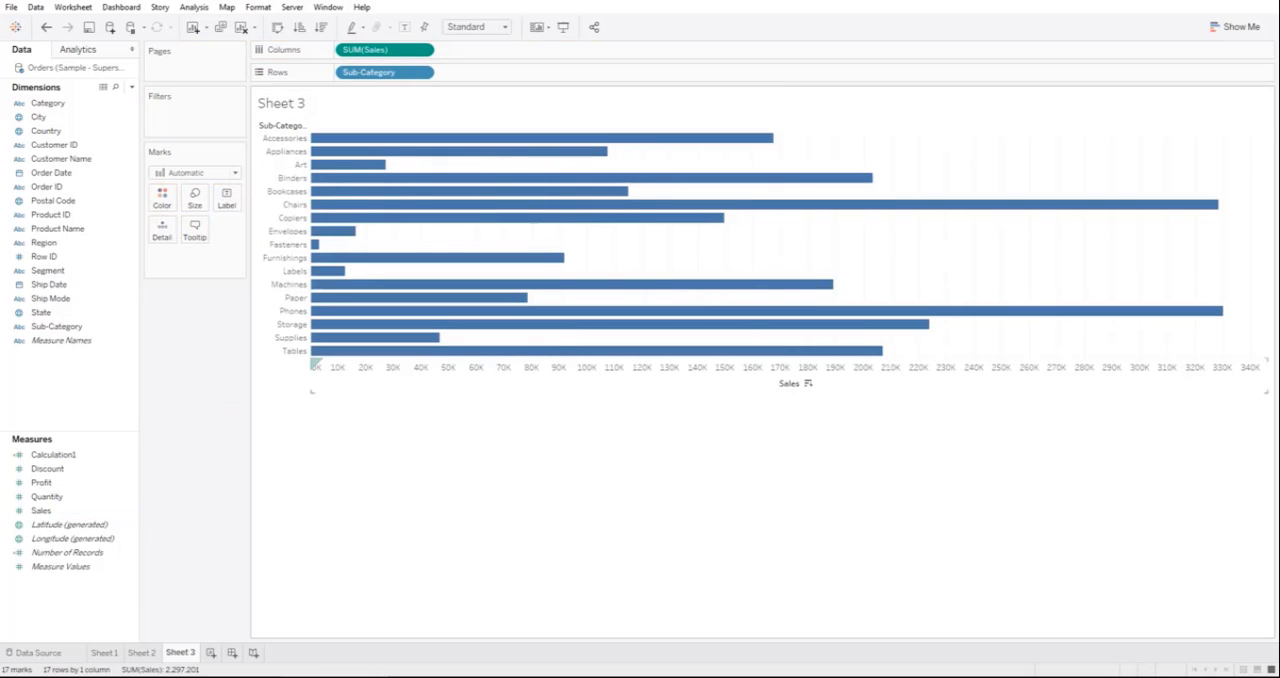
left_click_drag(47, 103, 162, 197)
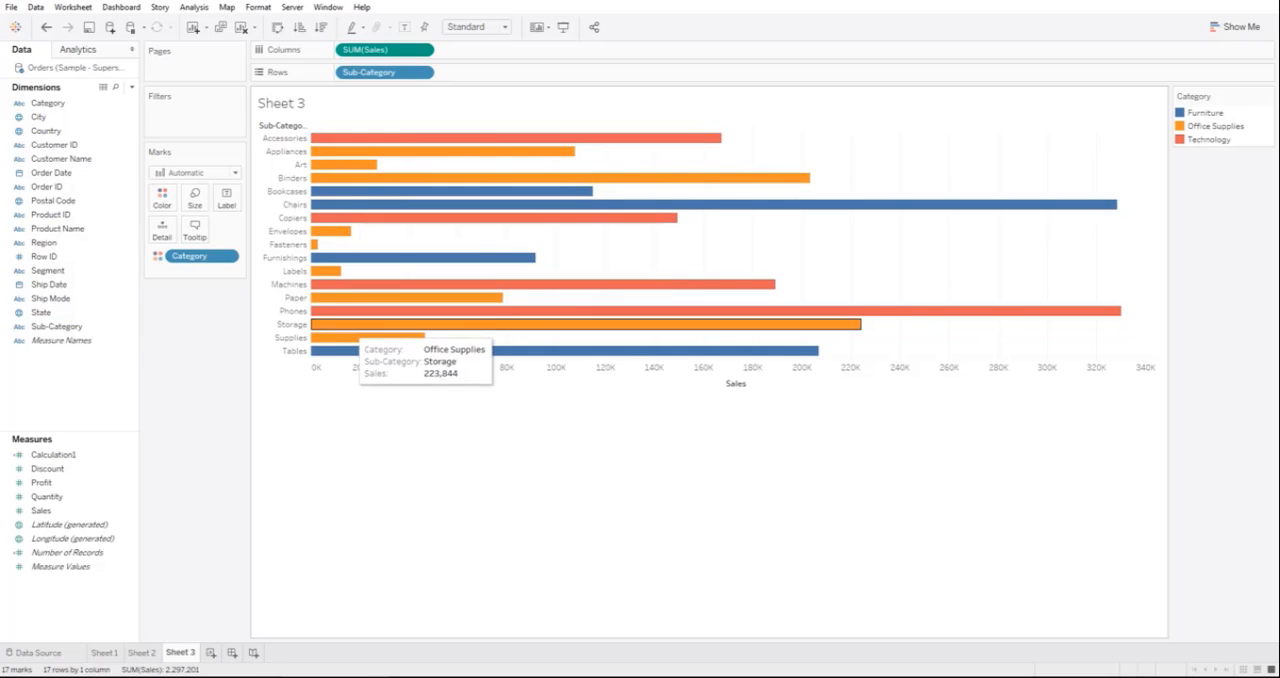
mouse_move(337, 138)
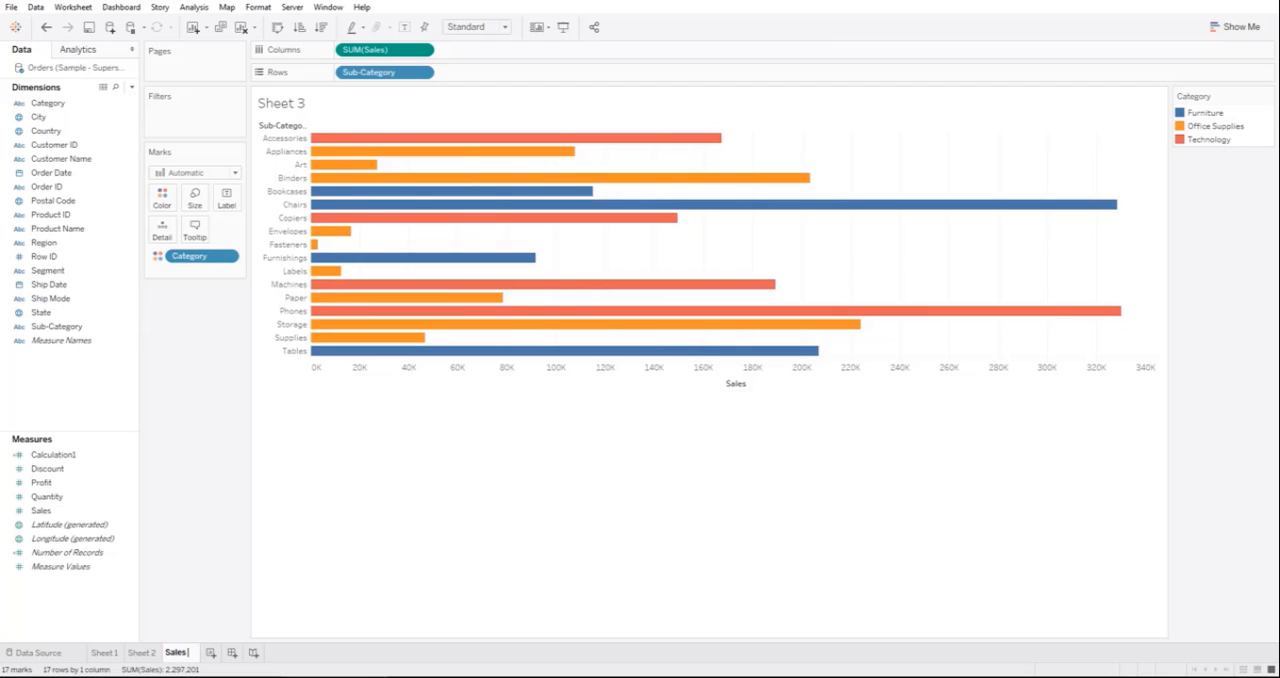
Step: Rename the bar chart worksheet as Sales by SubCategory
type("by SubCate")
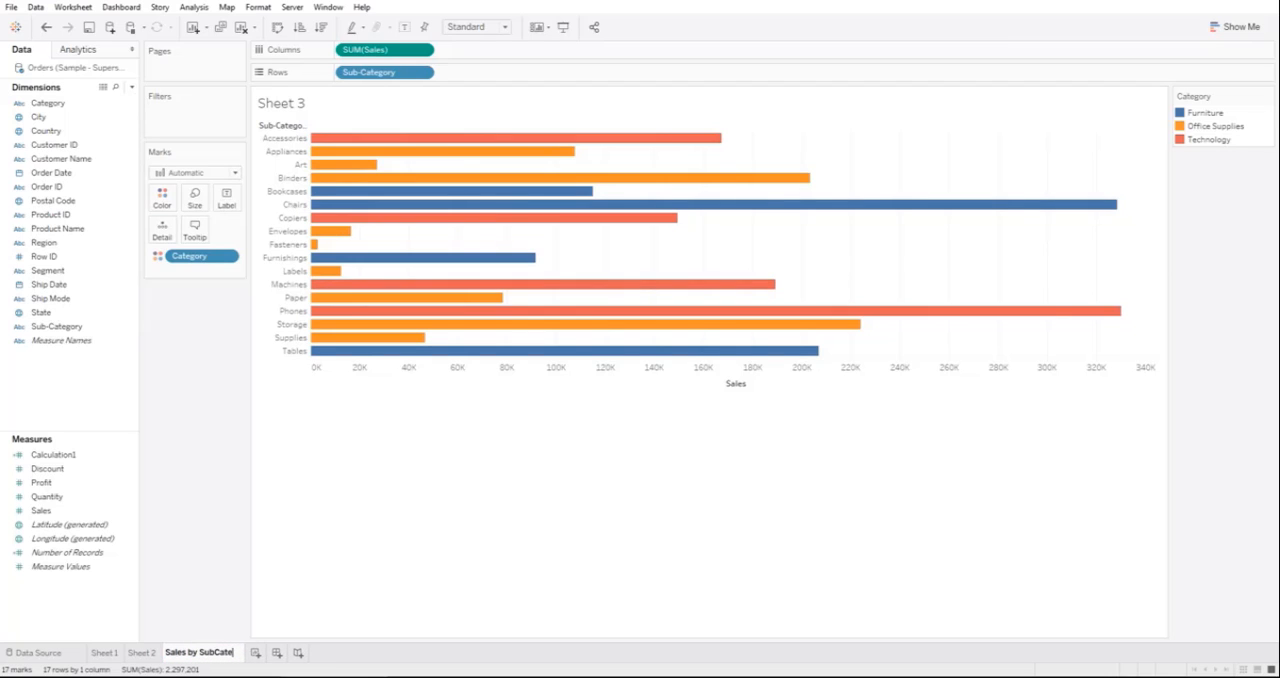
type("gory")
key("Return")
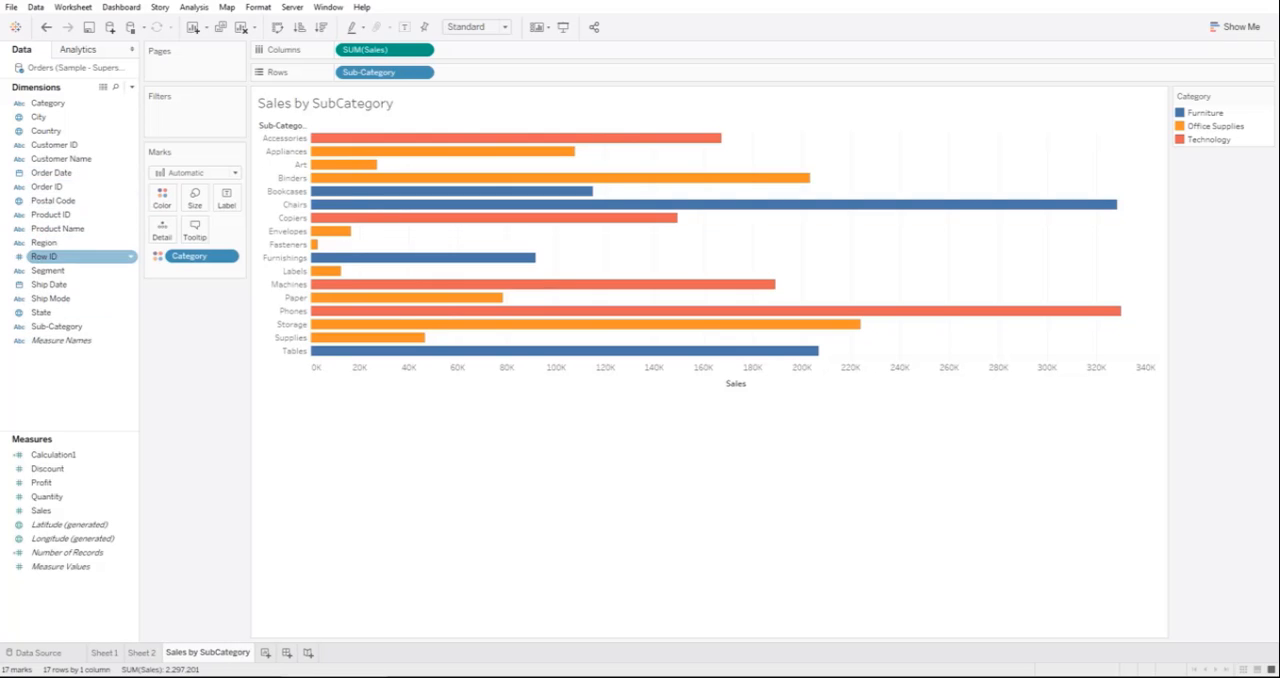
Step: Show a State filter on the bar chart sheet and make it a single-value list
right_click(66, 311)
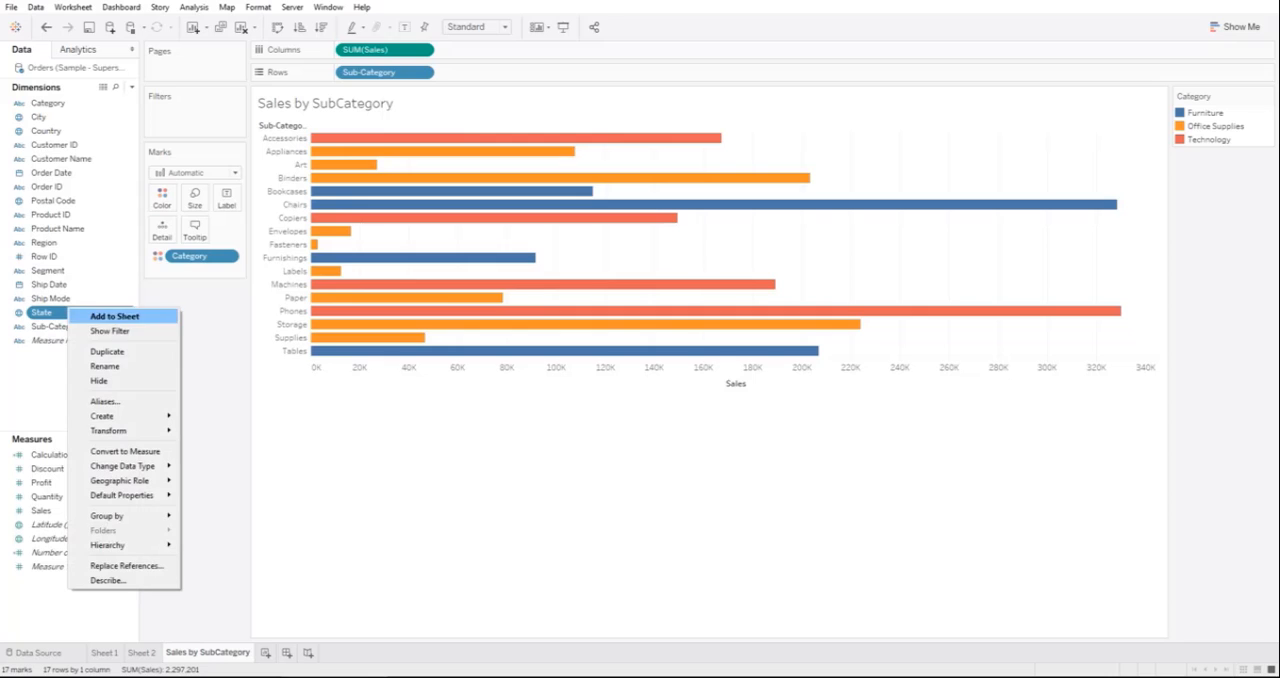
right_click(38, 313)
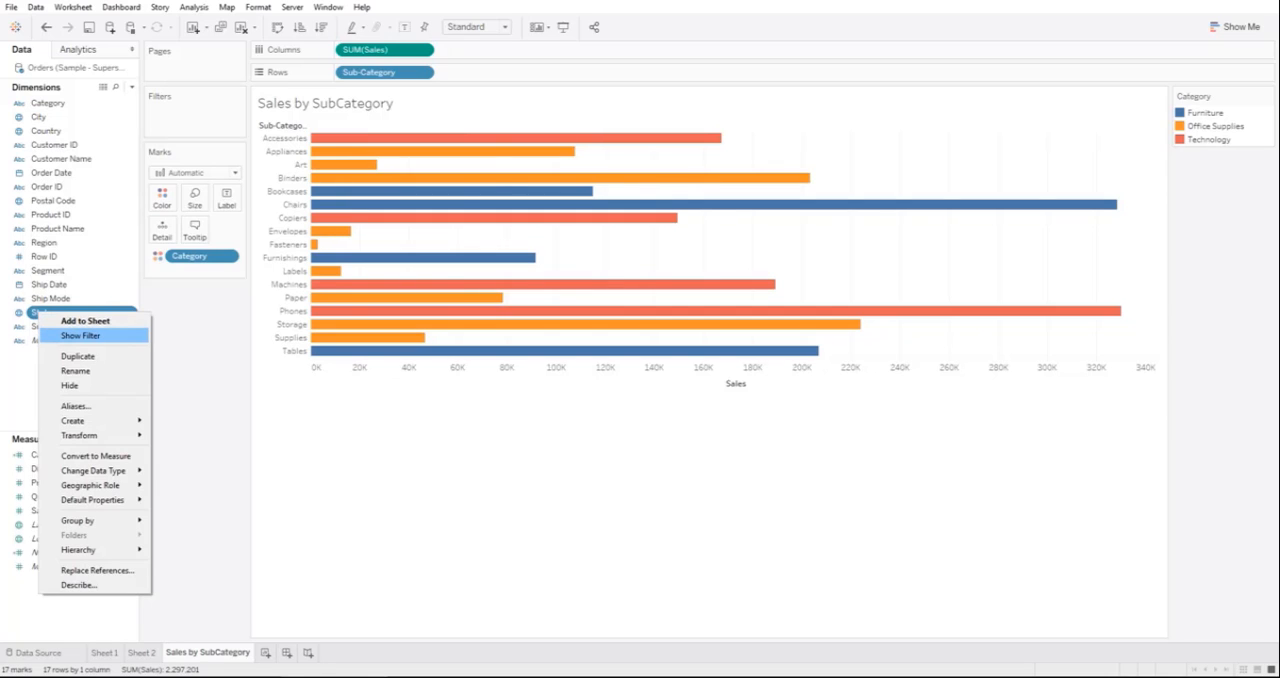
left_click(80, 335)
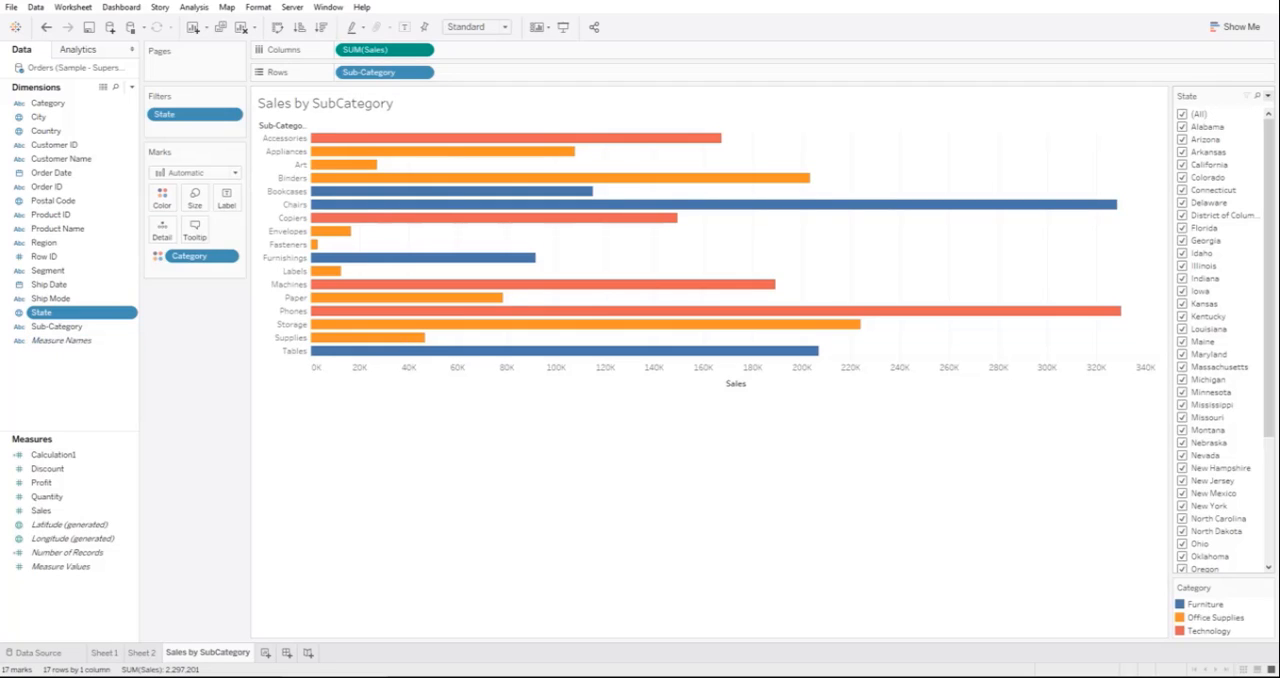
left_click(1267, 95)
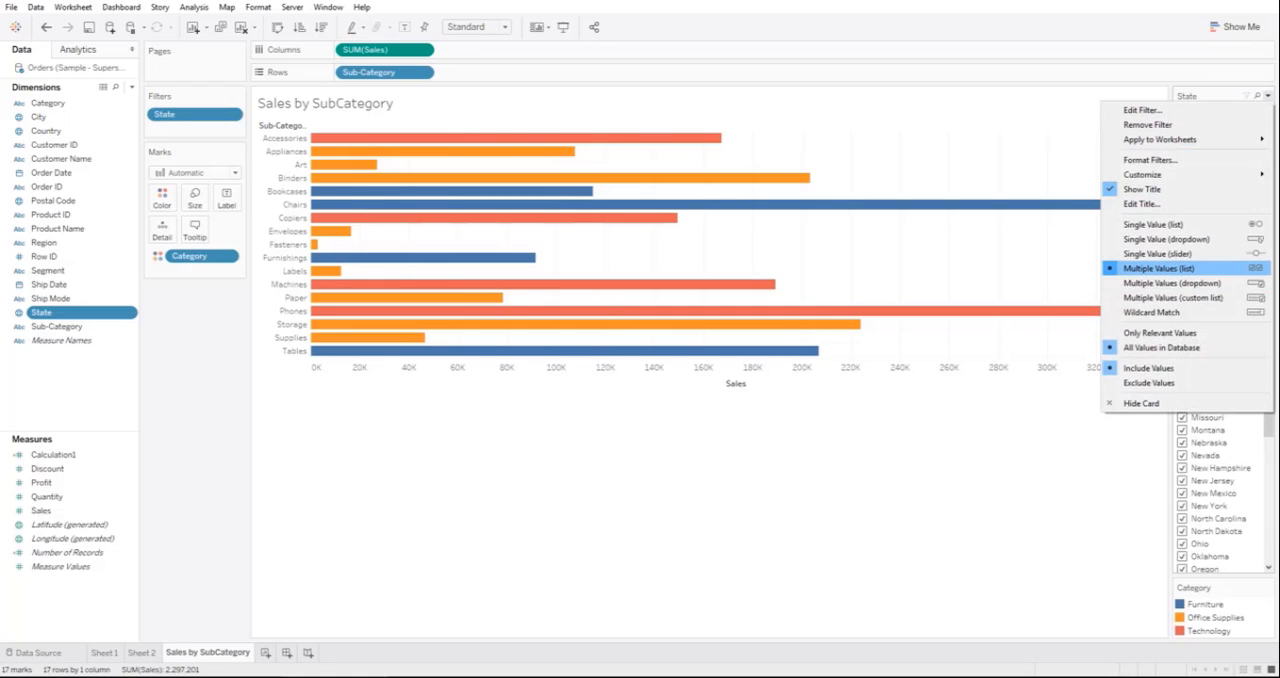
left_click(1153, 224)
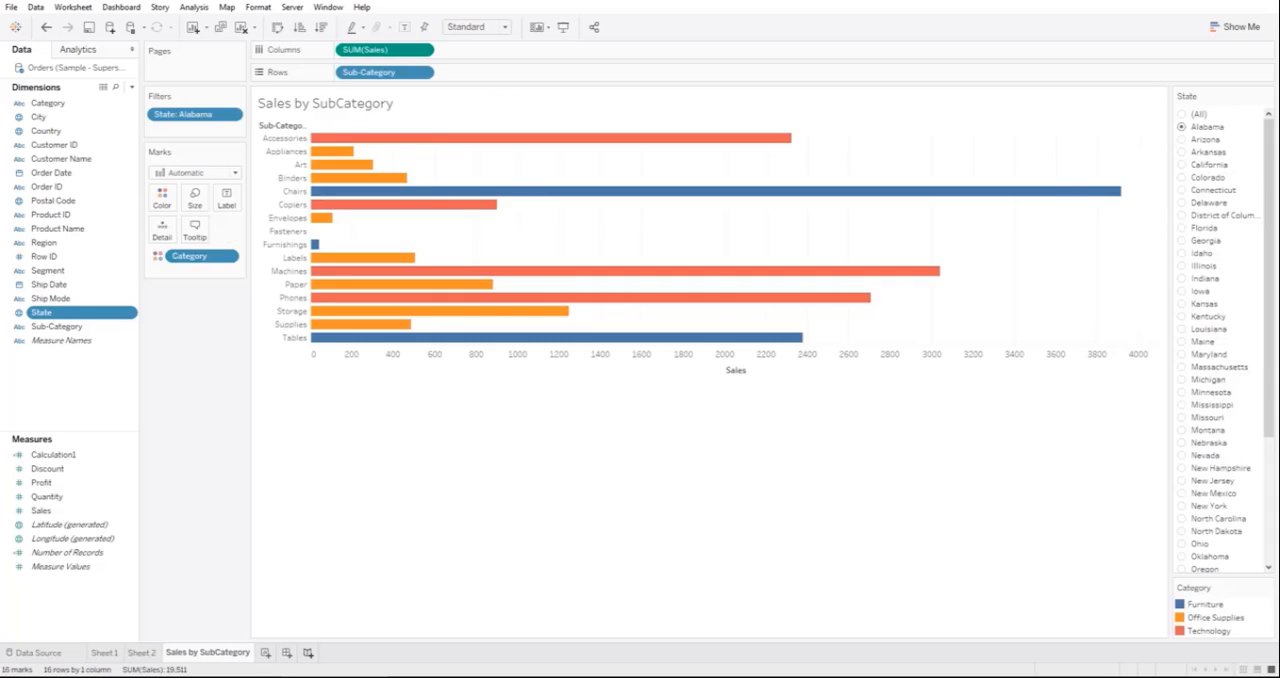
Step: Create a new dashboard and place Sheet 2 on it with Sheet 1 below
left_click(286, 652)
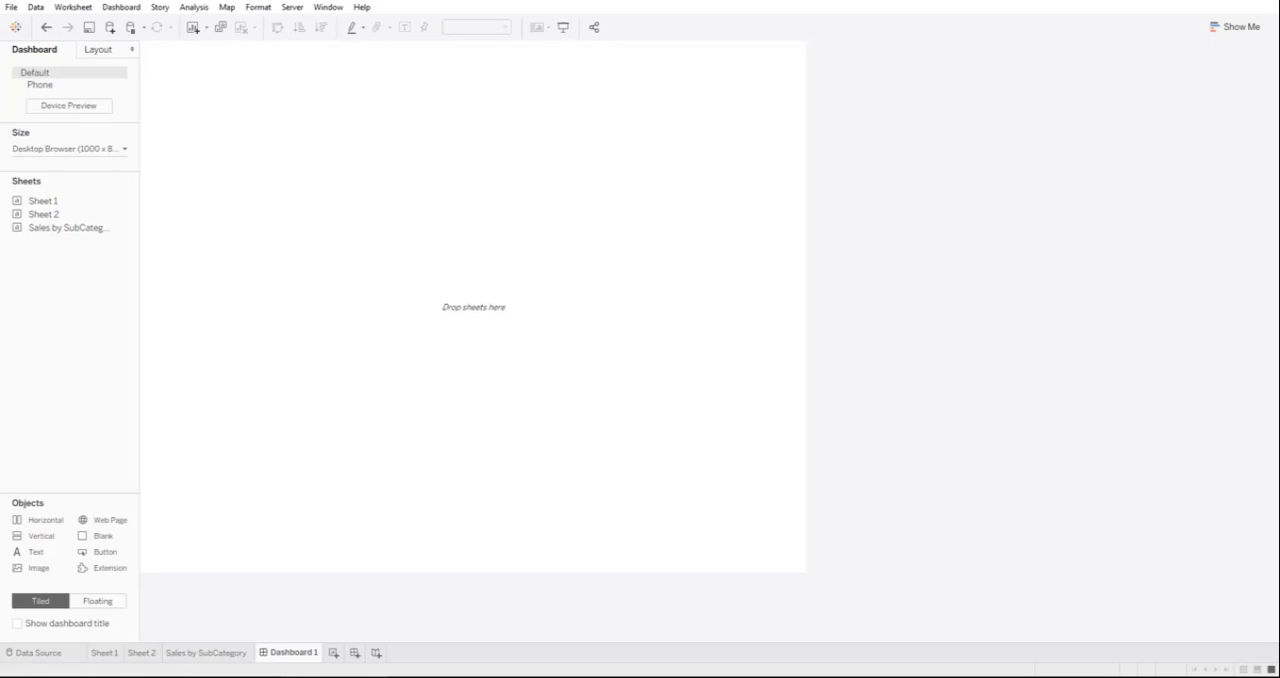
left_click_drag(43, 201, 300, 250)
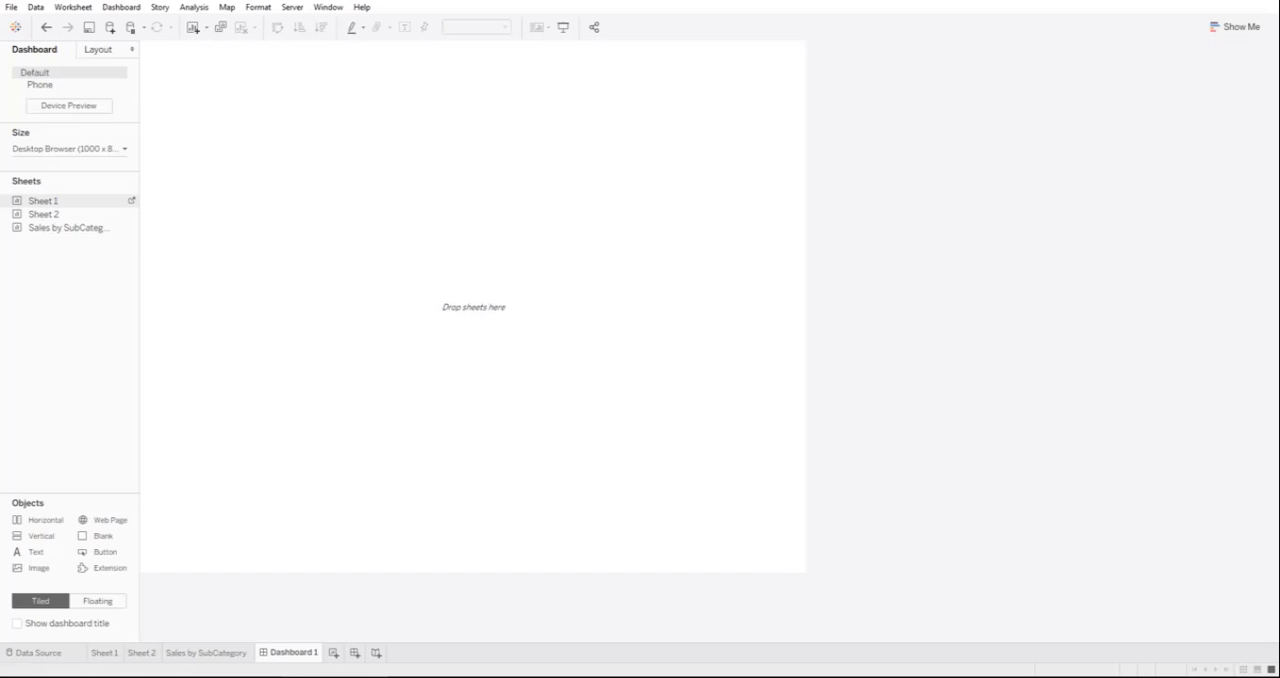
left_click(44, 214)
left_click_drag(44, 214, 300, 250)
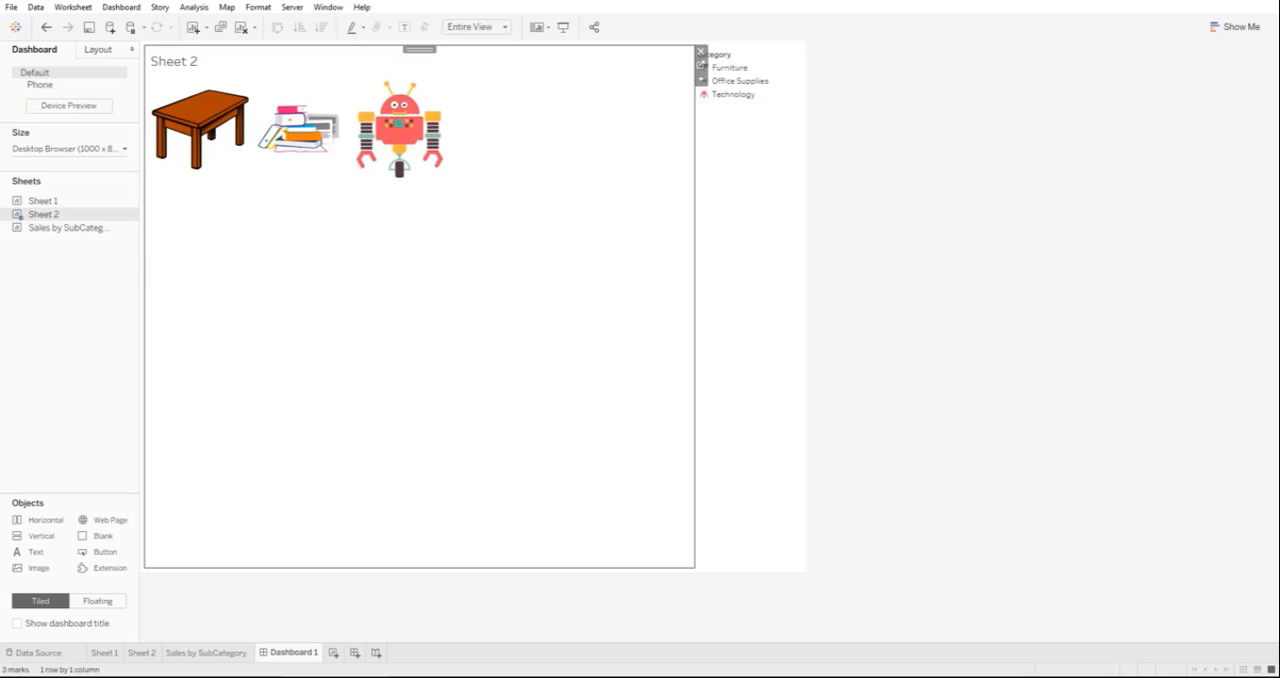
mouse_move(43, 201)
left_mouse_down()
mouse_move(200, 300)
mouse_move(320, 460)
mouse_move(420, 440)
left_mouse_up()
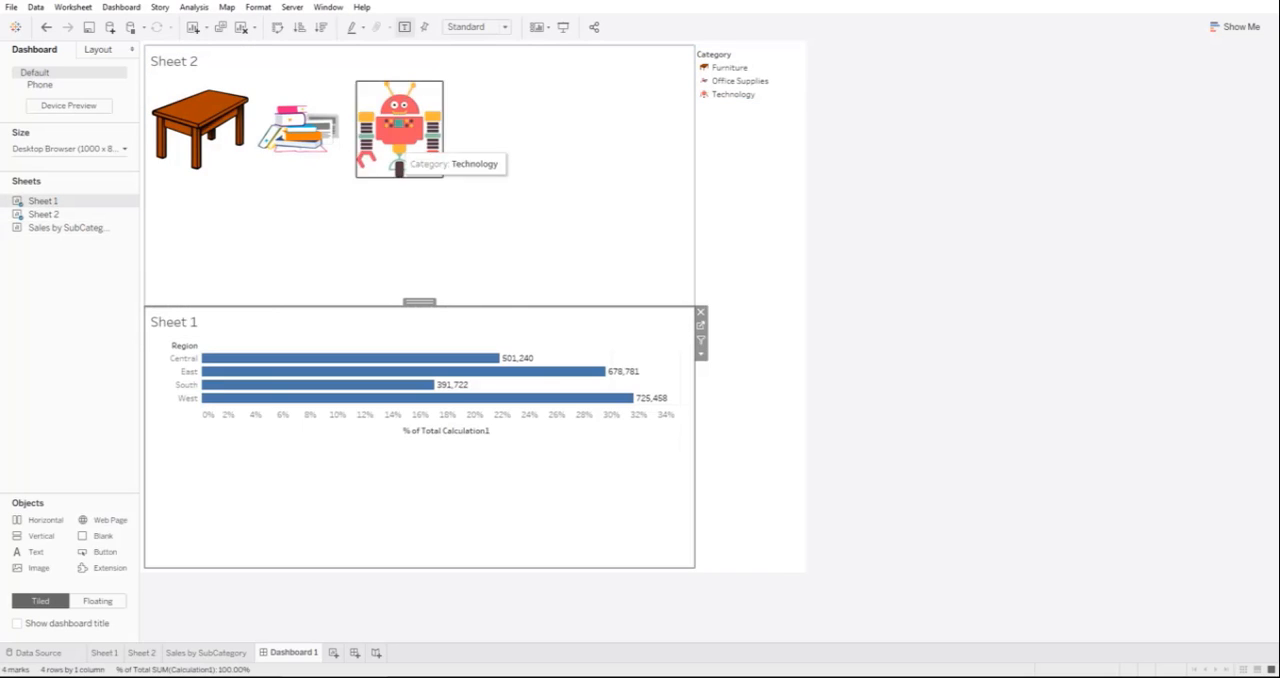
Step: Delete the layout container holding the Category shape legend from the dashboard
left_click(748, 210)
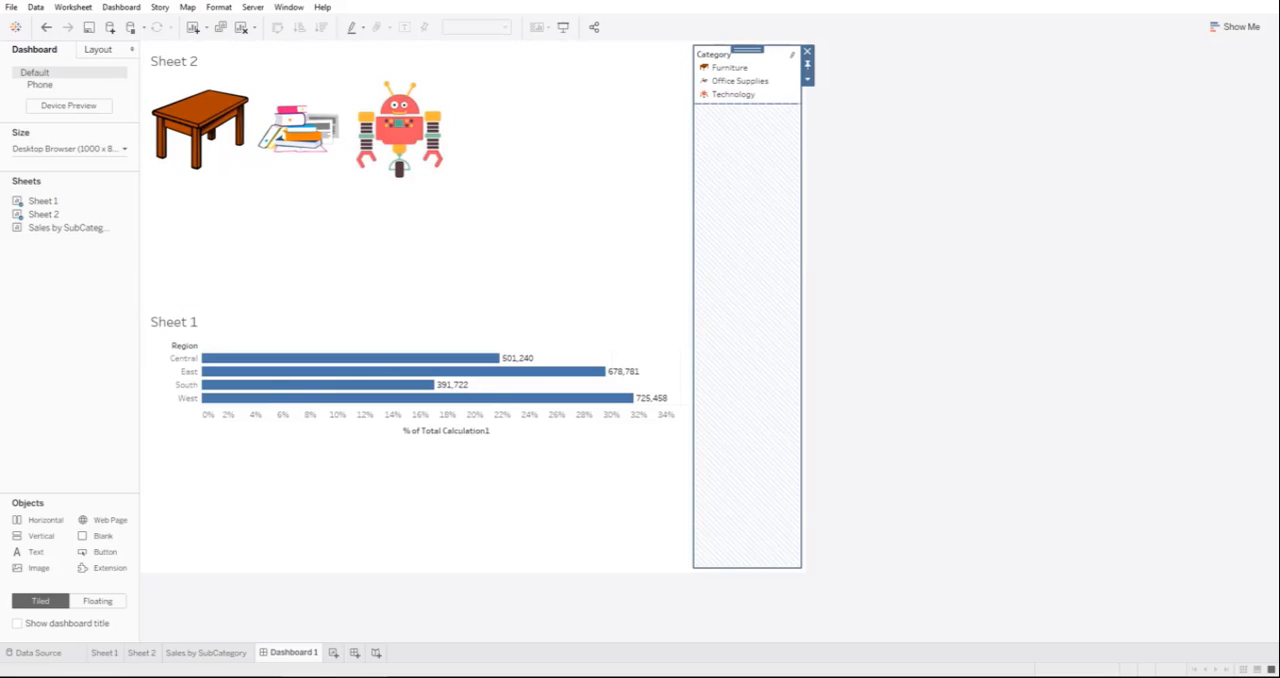
left_click(807, 51)
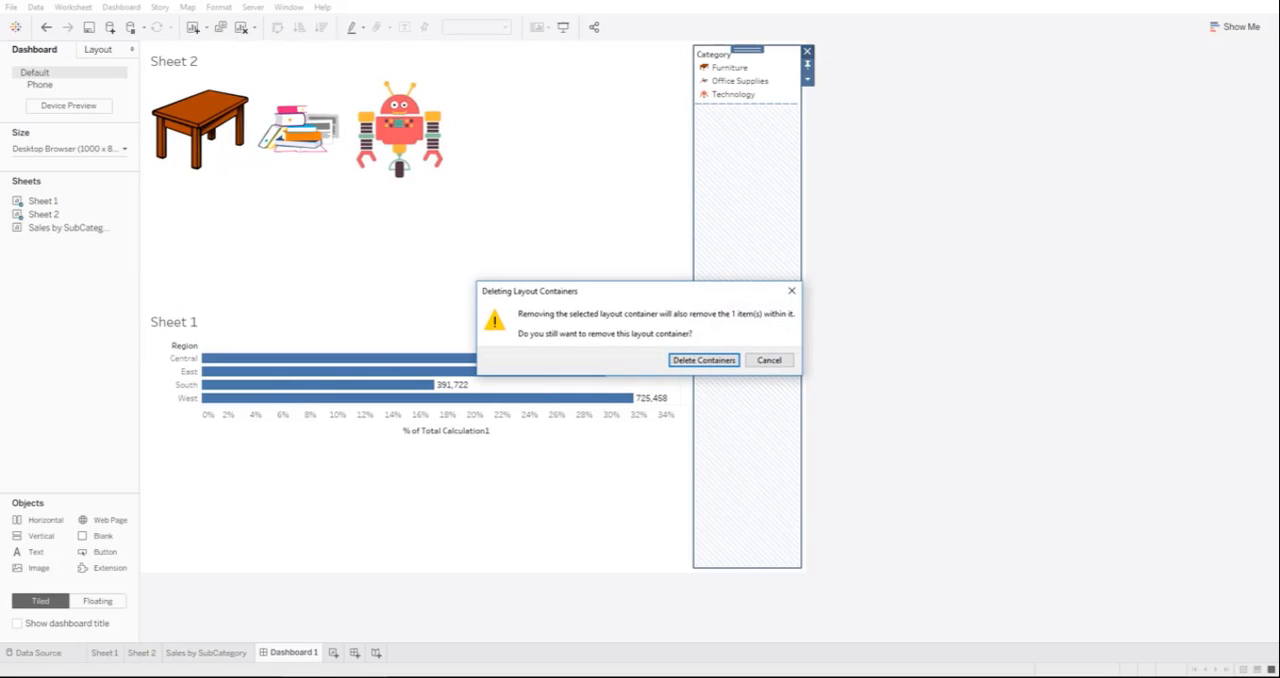
key("Return")
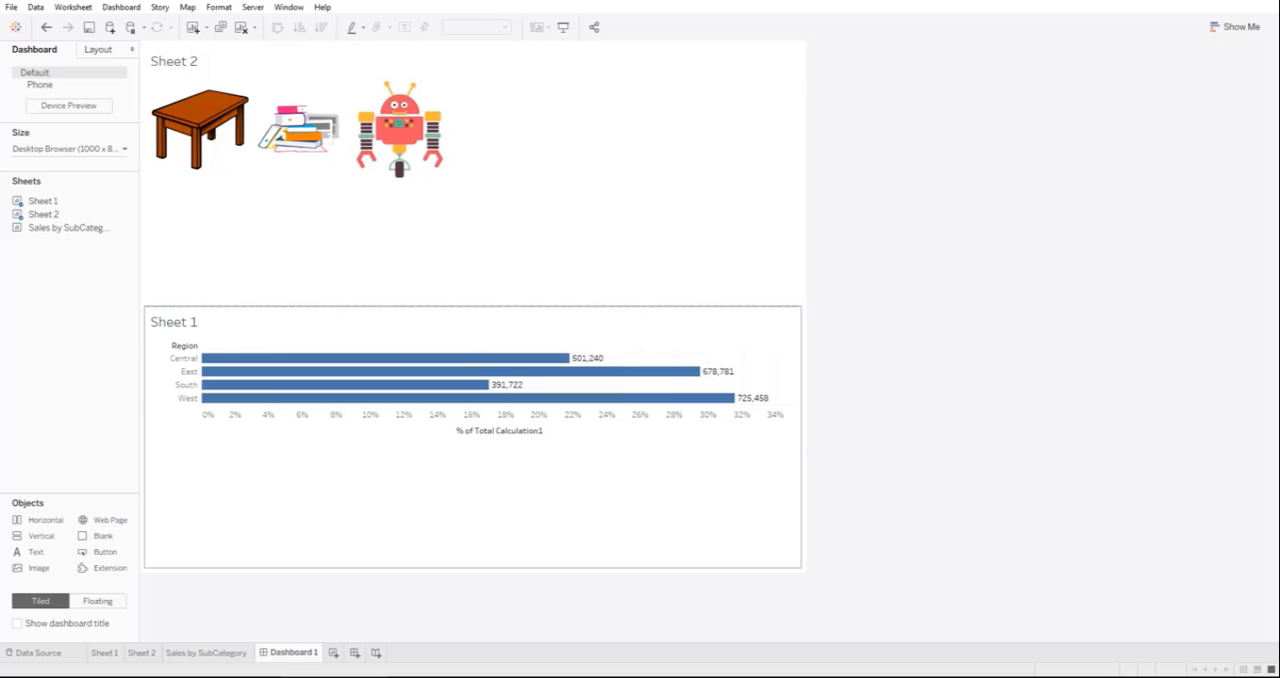
left_click(474, 490)
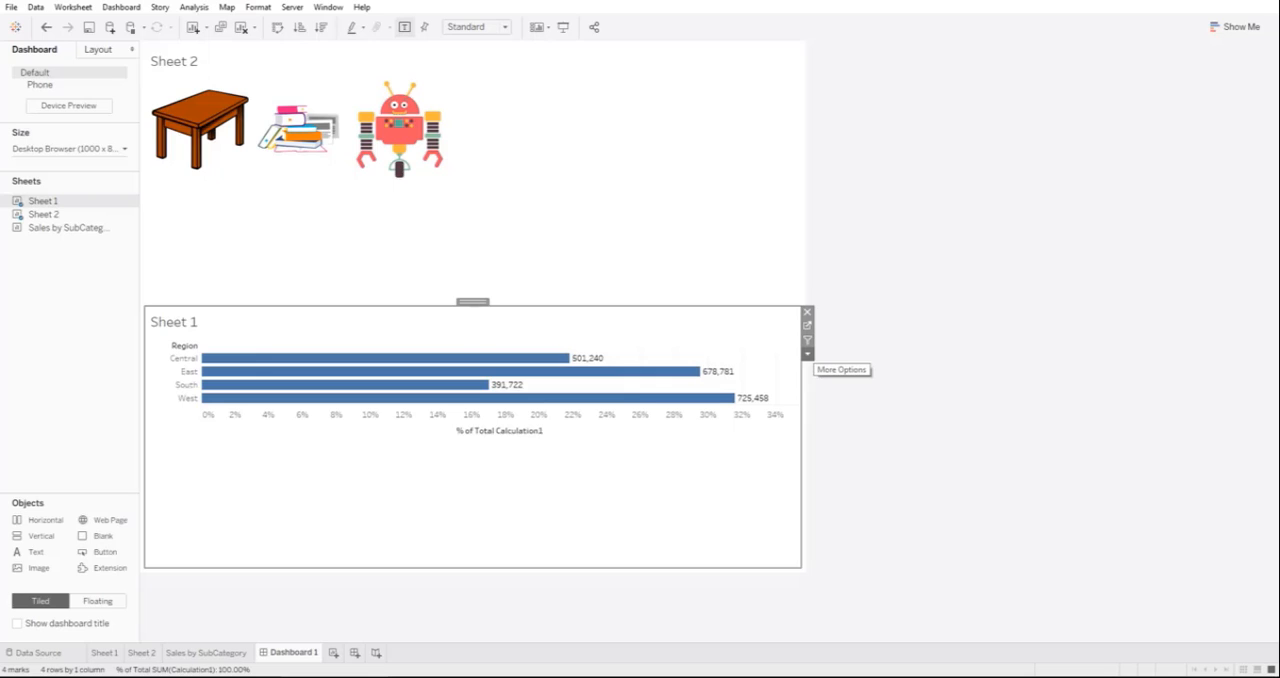
left_click(807, 353)
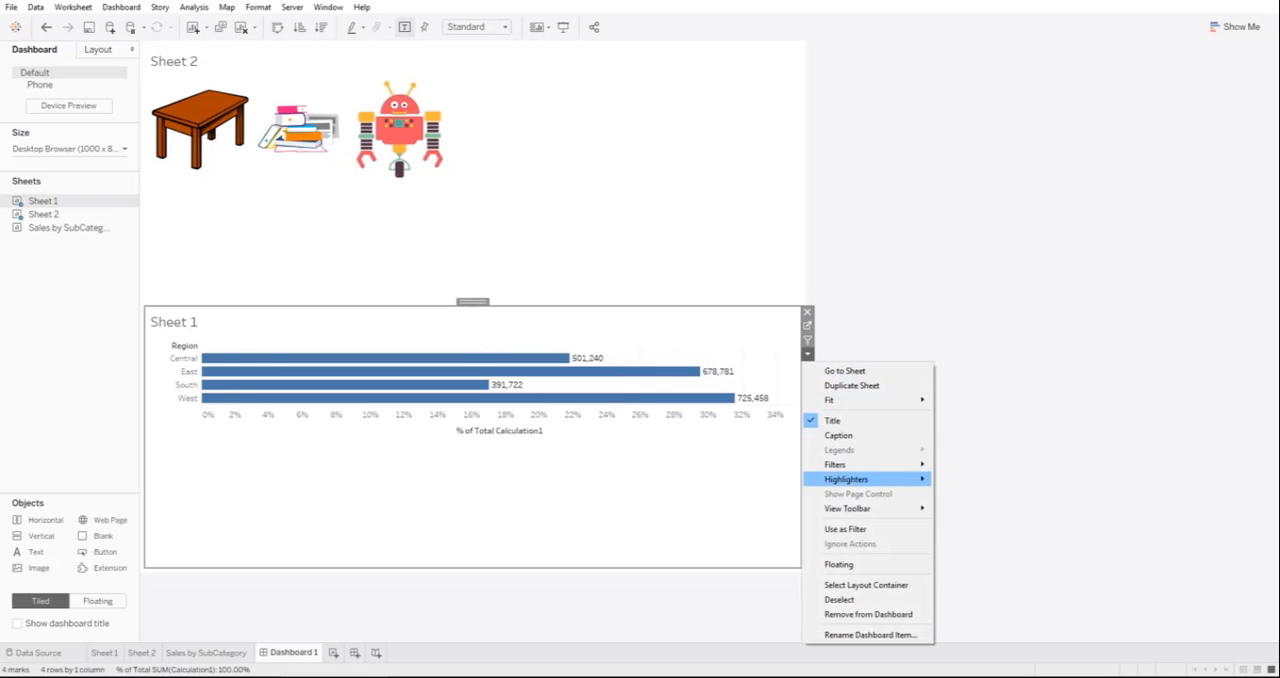
mouse_move(860, 464)
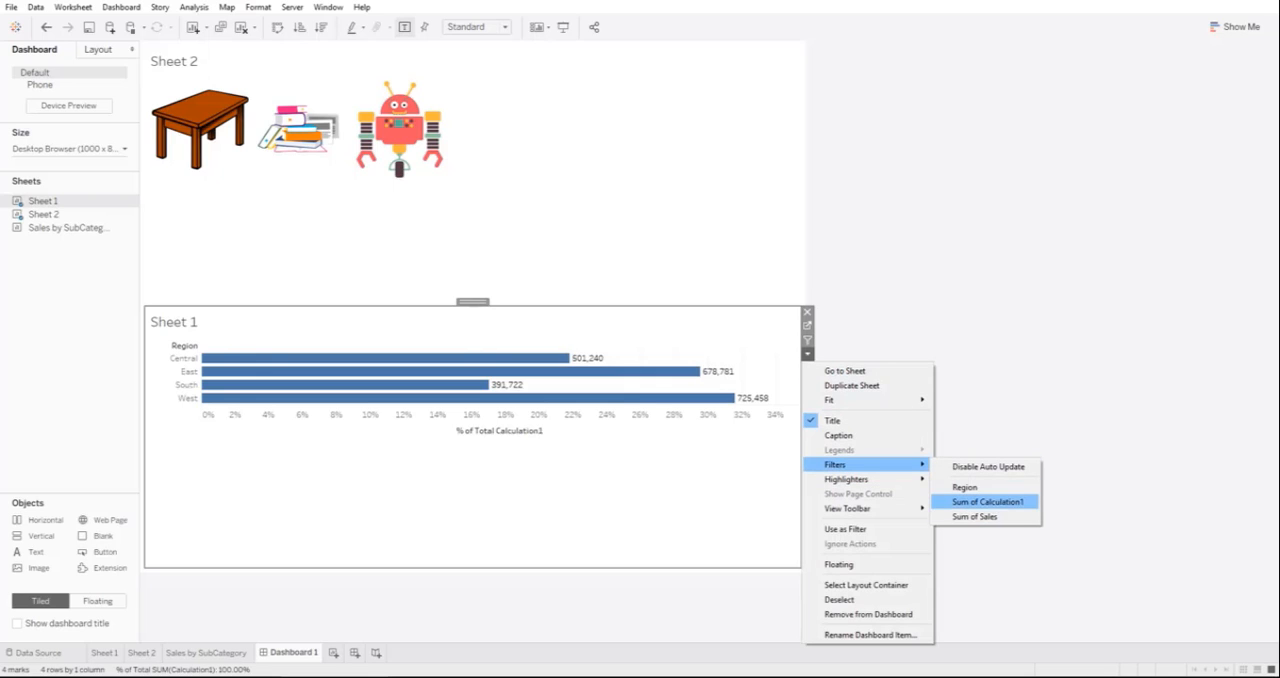
left_click(1090, 430)
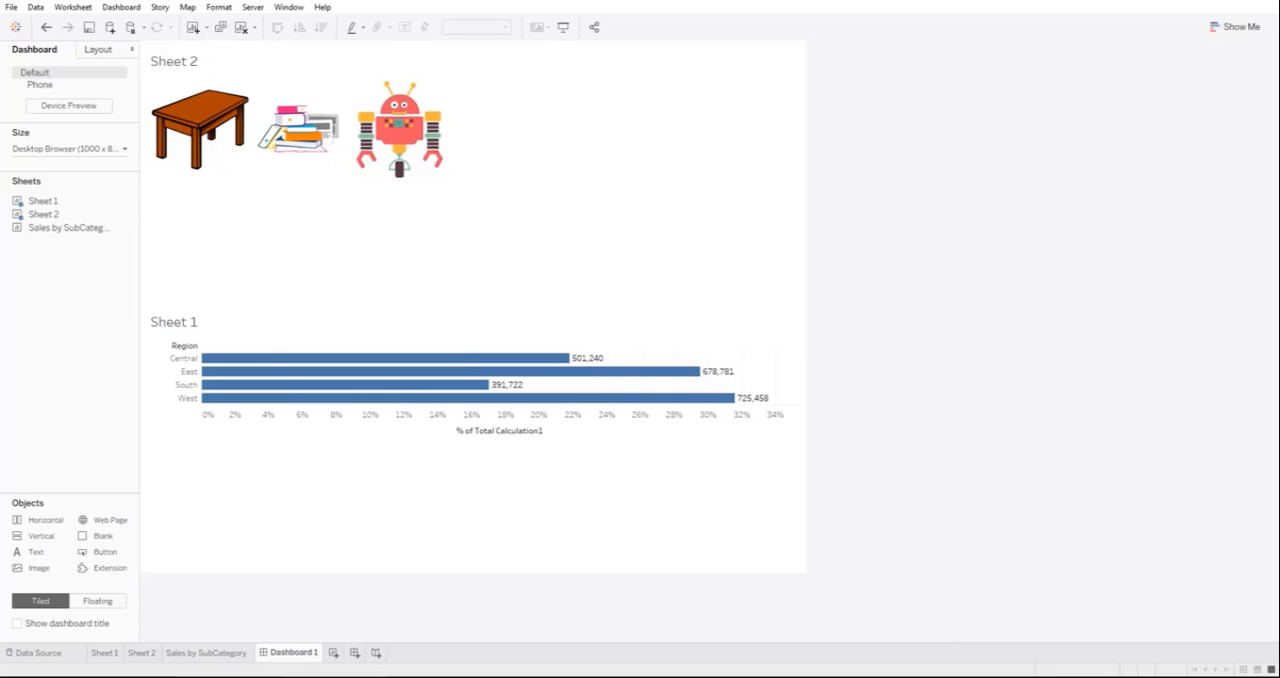
left_click(141, 653)
left_click(206, 653)
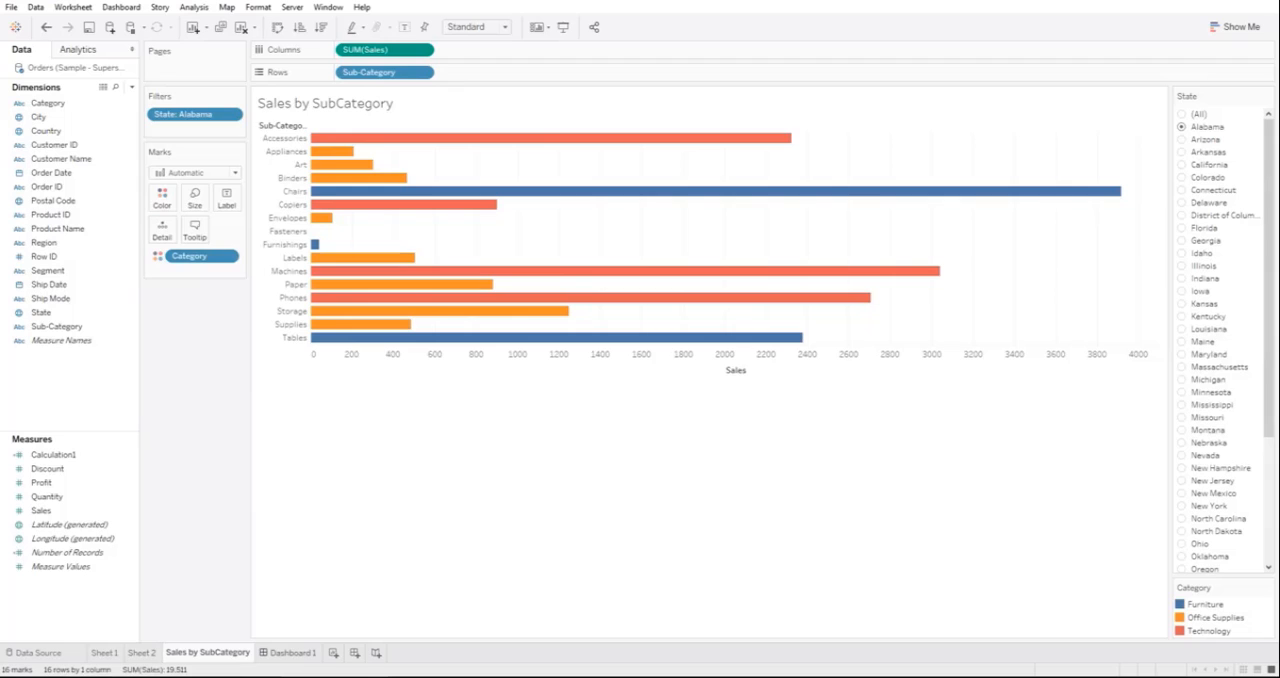
left_click(292, 653)
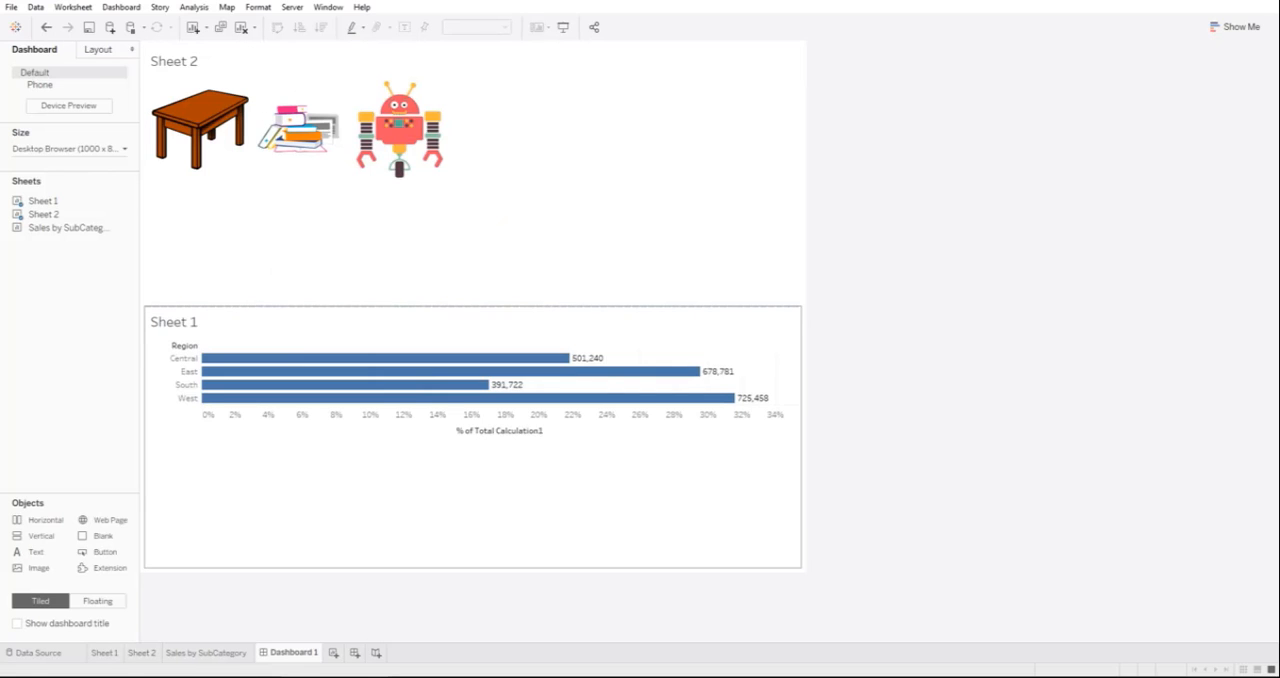
Step: Replace Sheet 1 on the dashboard with the Sales by SubCategory sheet, placed below Sheet 2
left_click(520, 480)
left_click_drag(67, 227, 150, 360)
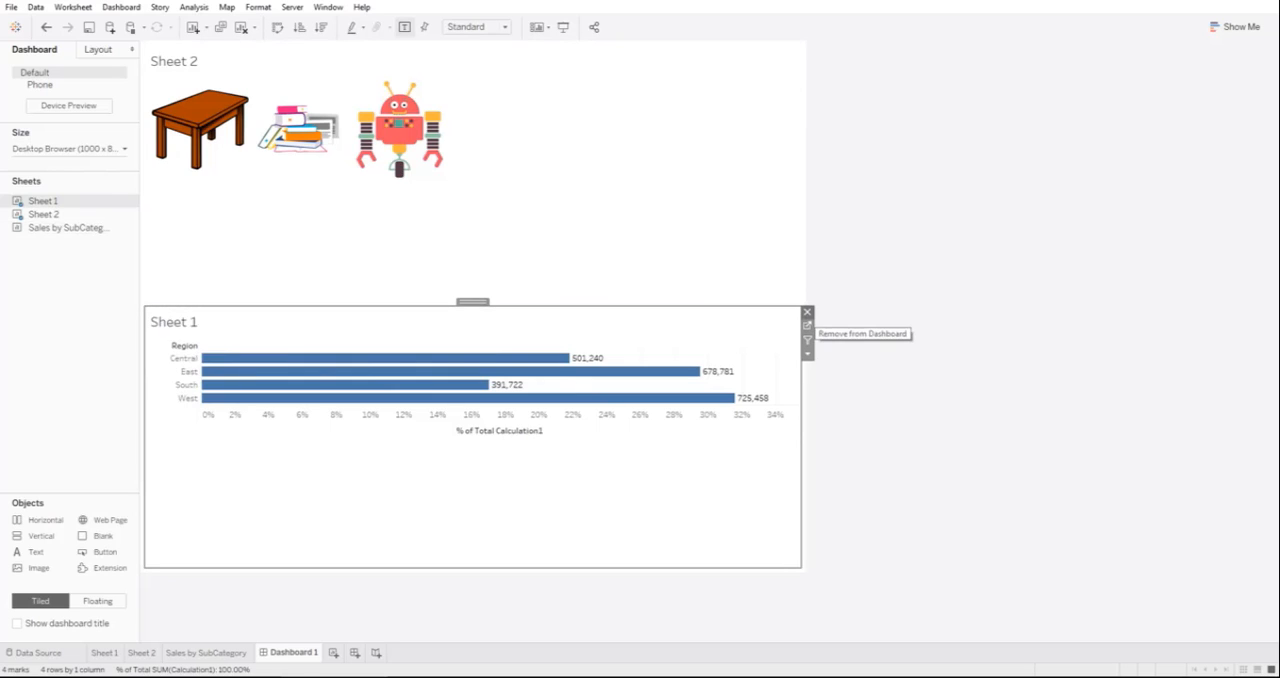
left_click(807, 312)
mouse_move(67, 227)
left_mouse_down()
mouse_move(155, 232)
mouse_move(250, 320)
mouse_move(330, 450)
left_mouse_up()
Step: Move the State filter to a full-height column along the dashboard's left edge
left_click(745, 55)
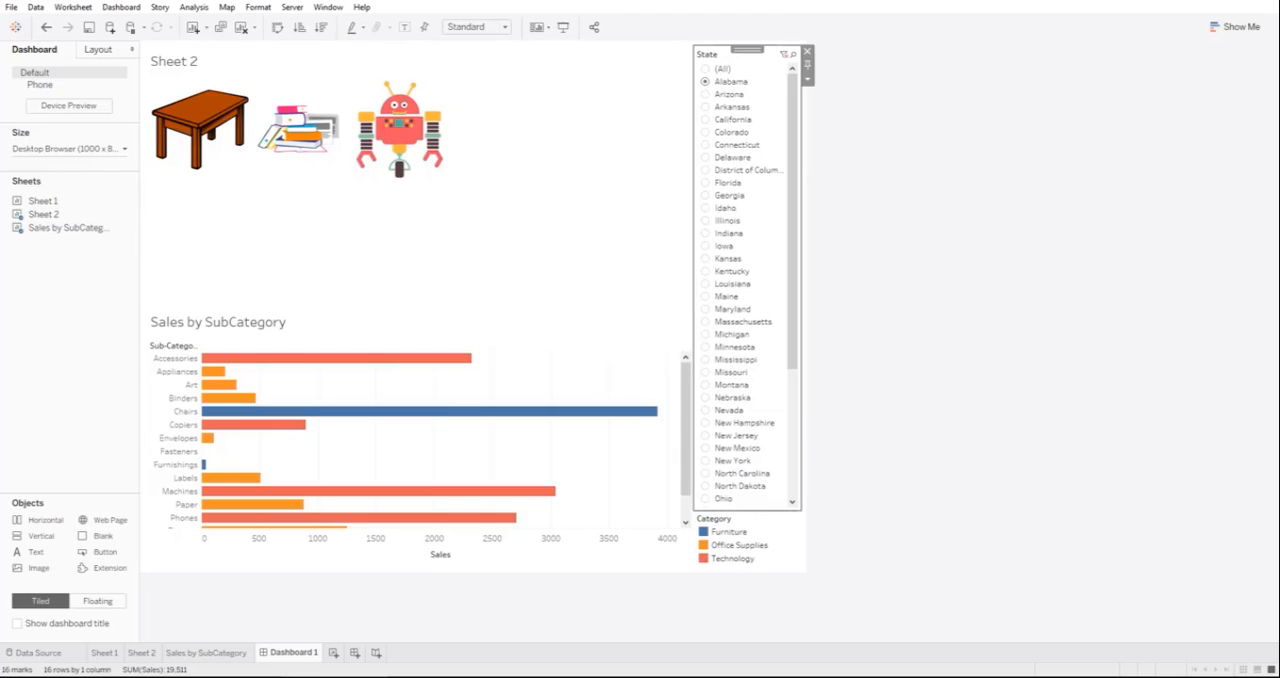
left_click_drag(747, 50, 155, 190)
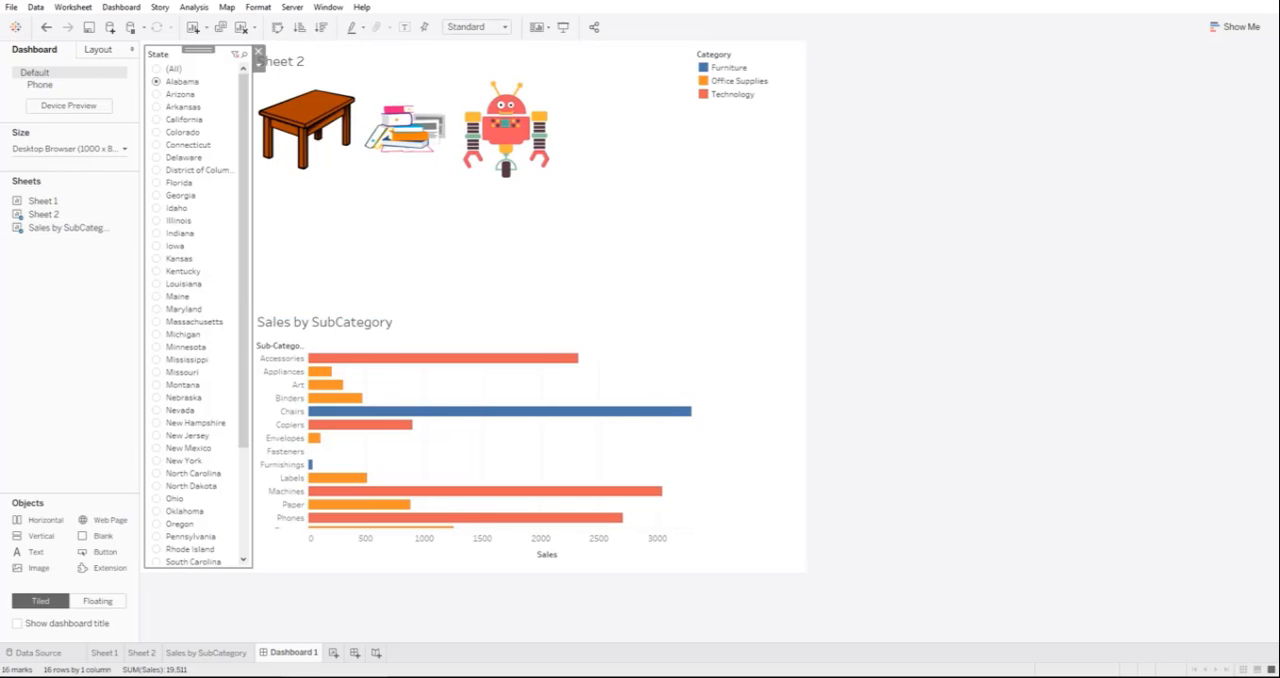
Step: Shorten Sheet 2 on the dashboard to give the bar chart more height, and hide the Sheet 2 title
left_click(600, 240)
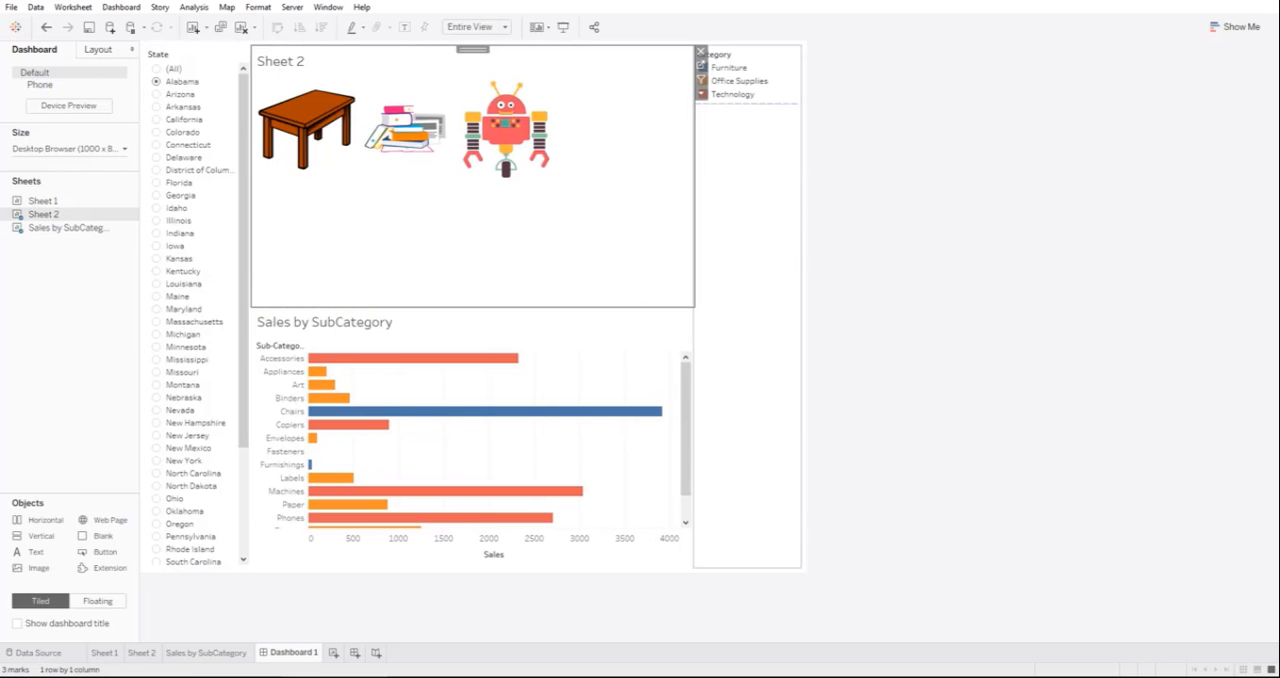
left_click_drag(473, 307, 473, 207)
right_click(282, 60)
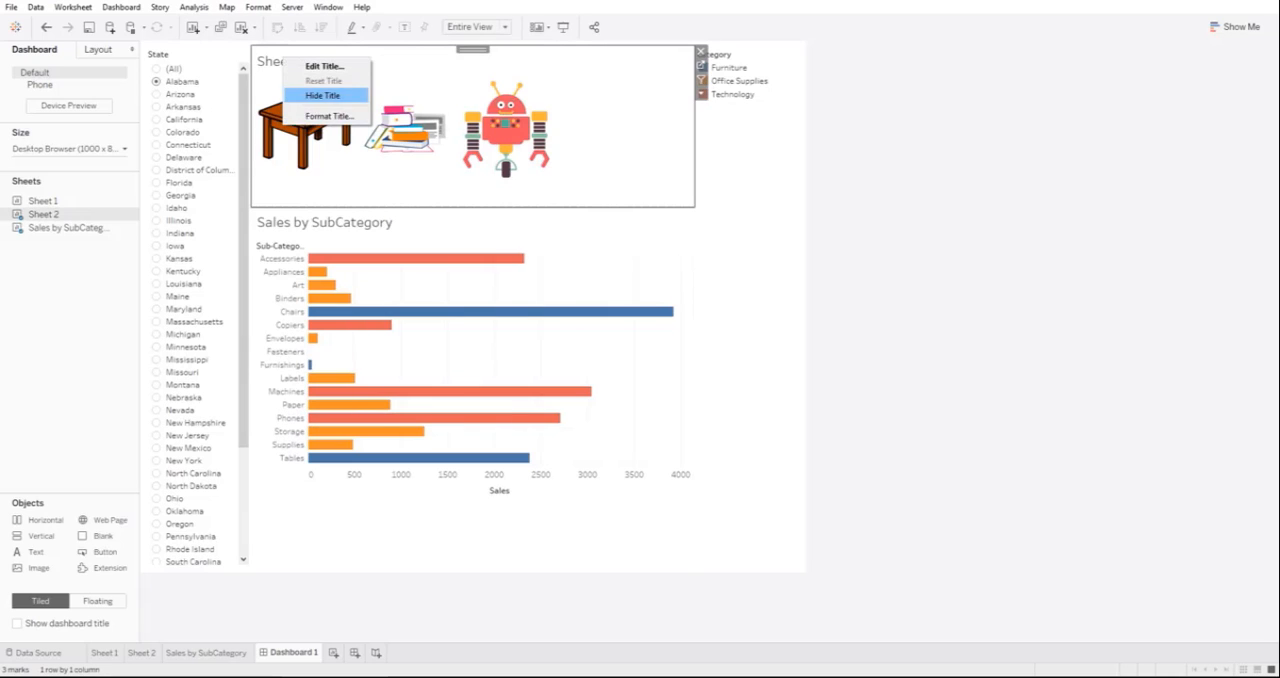
left_click(322, 95)
Step: Delete the container holding the Category color legend and shorten the category shapes view slightly more
left_click(745, 200)
key("Delete")
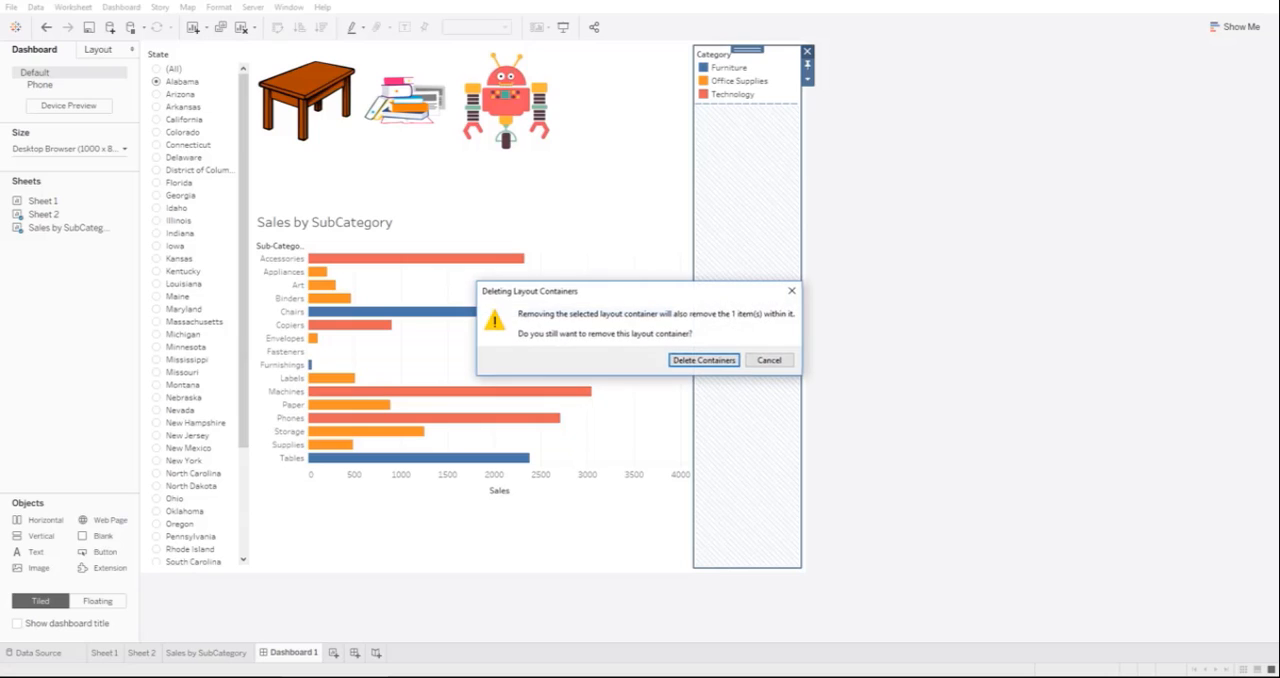
key("Return")
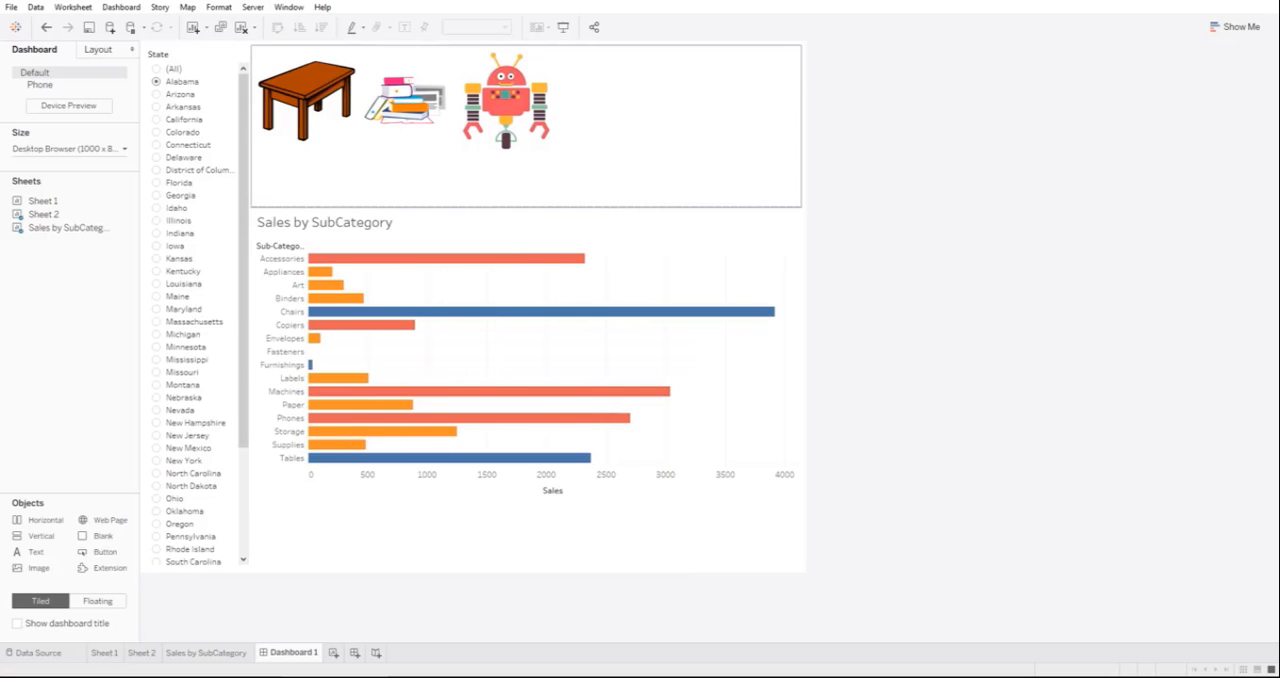
left_click(503, 49)
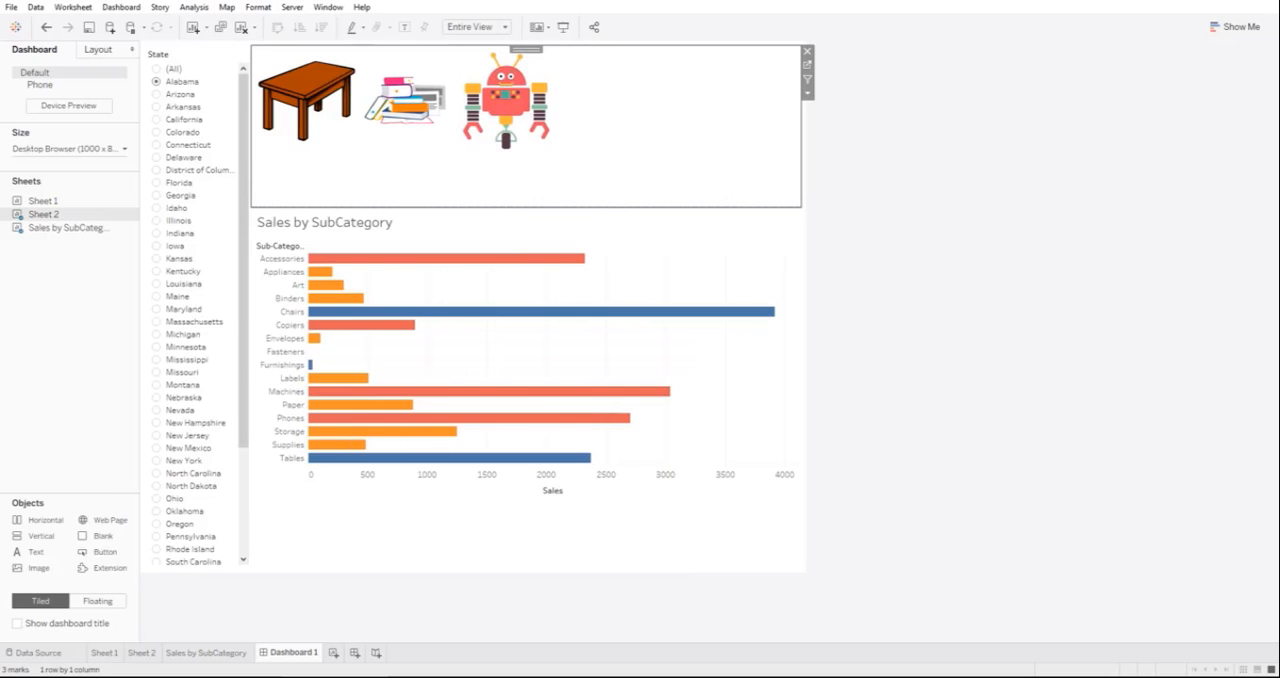
left_click_drag(522, 207, 522, 185)
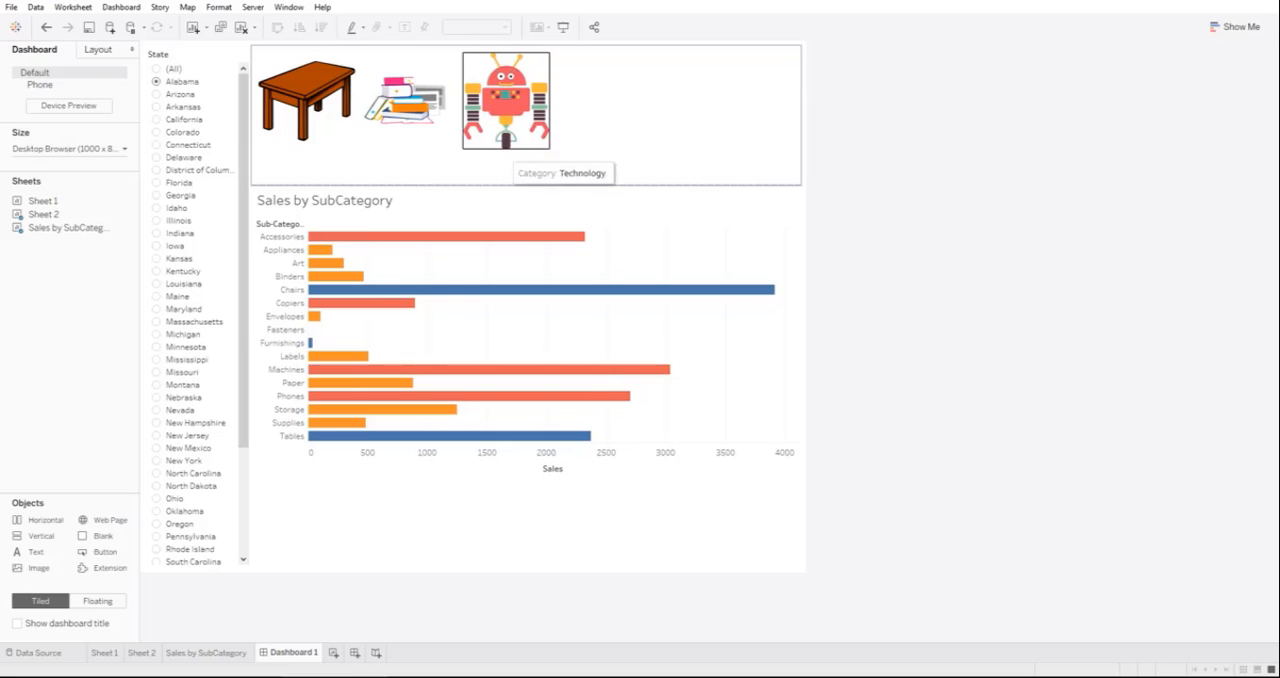
Step: Label the shape marks on Sheet 2 with Category and return to the dashboard
left_click(142, 653)
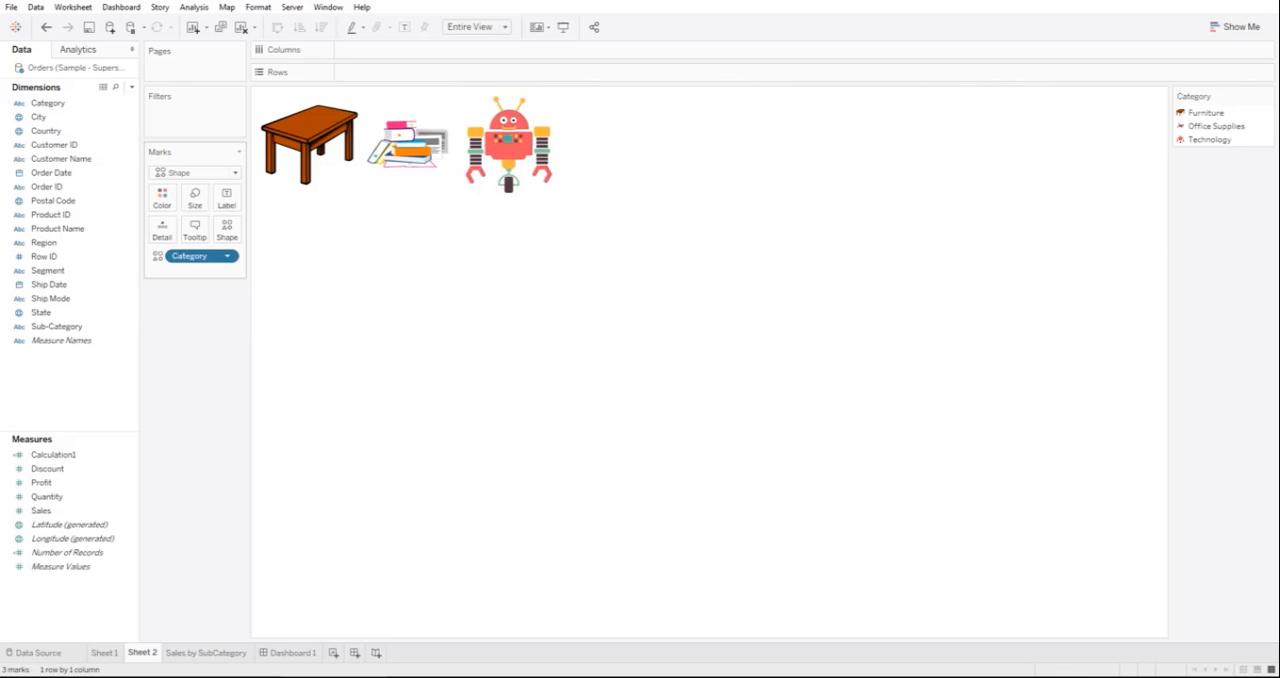
left_click_drag(200, 256, 222, 197)
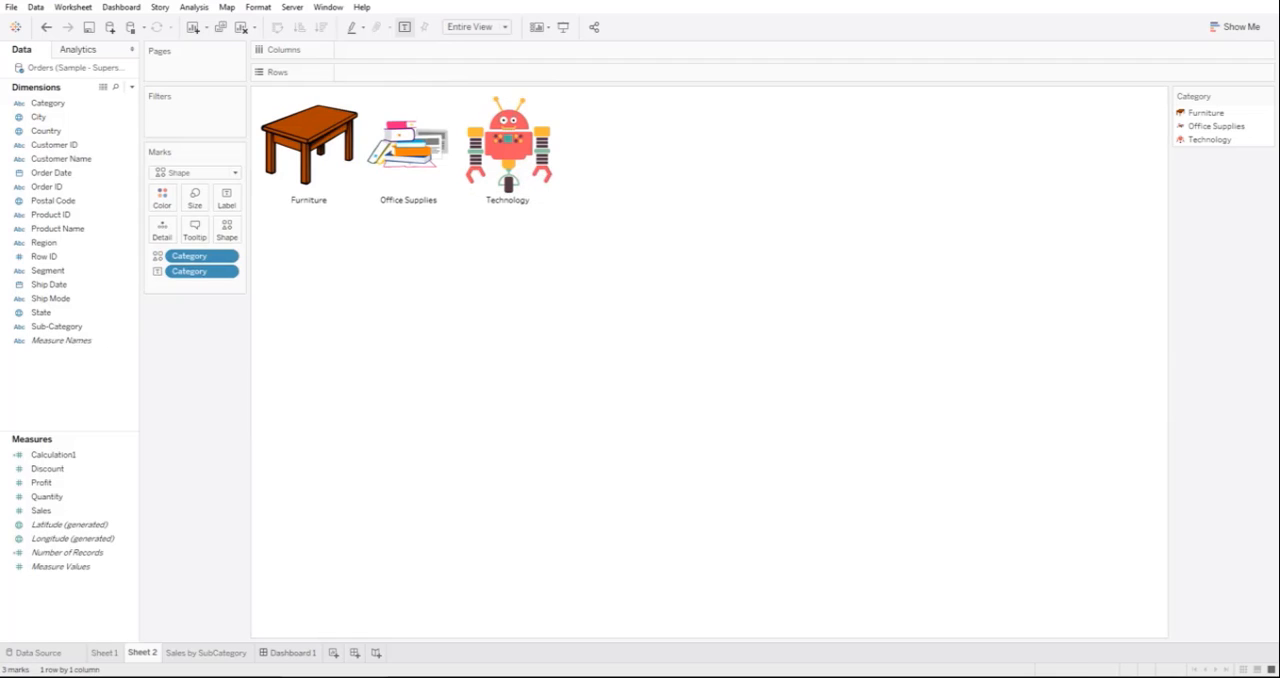
left_click(288, 653)
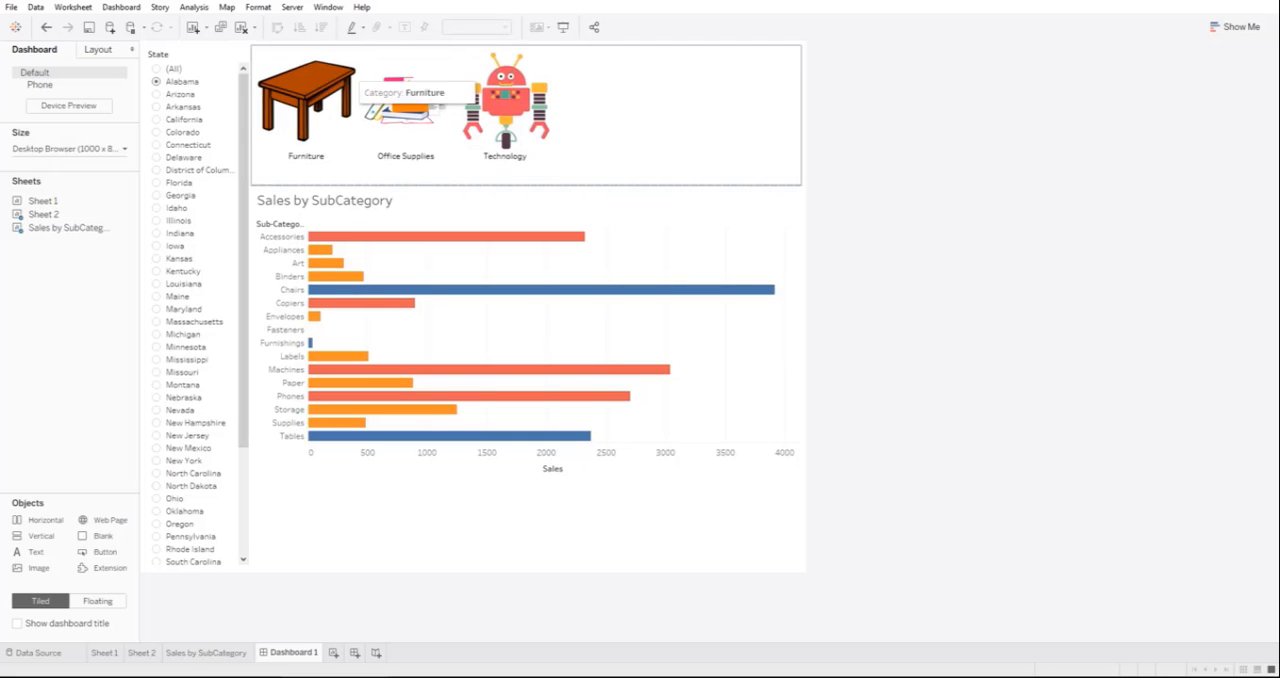
Step: Use the category shapes view as a dashboard filter and filter the bar chart to Technology
left_click(680, 112)
left_click(808, 79)
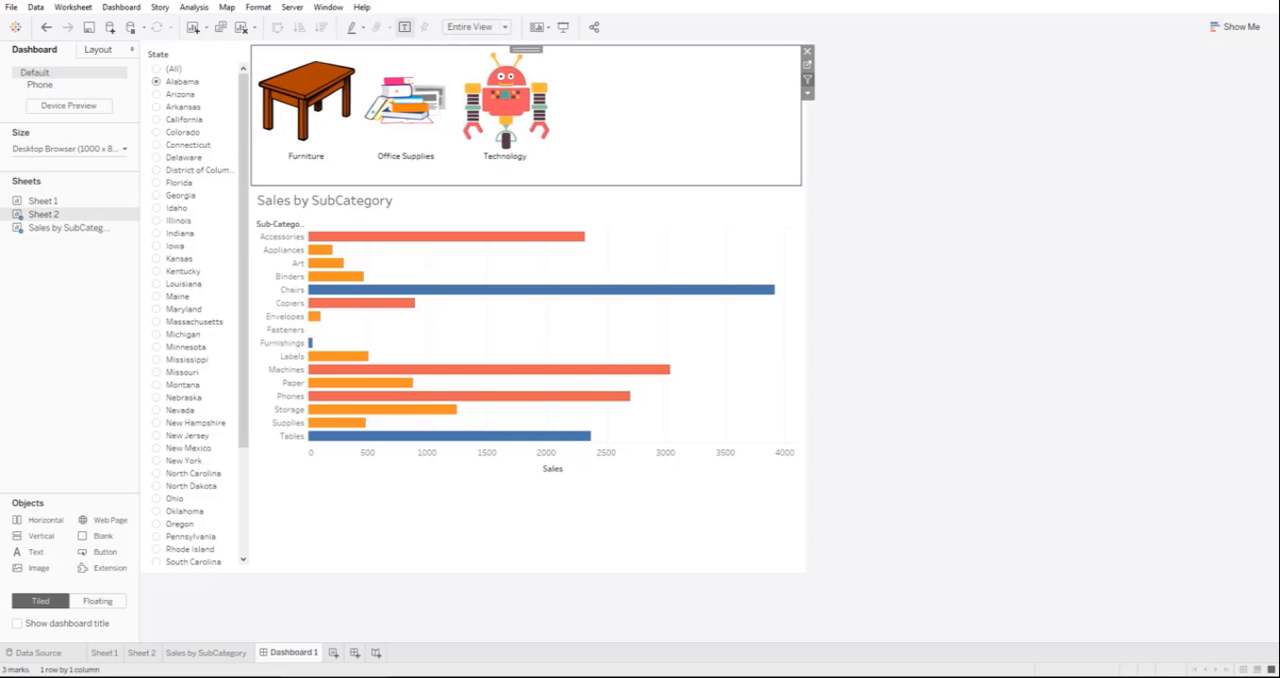
left_click(500, 128)
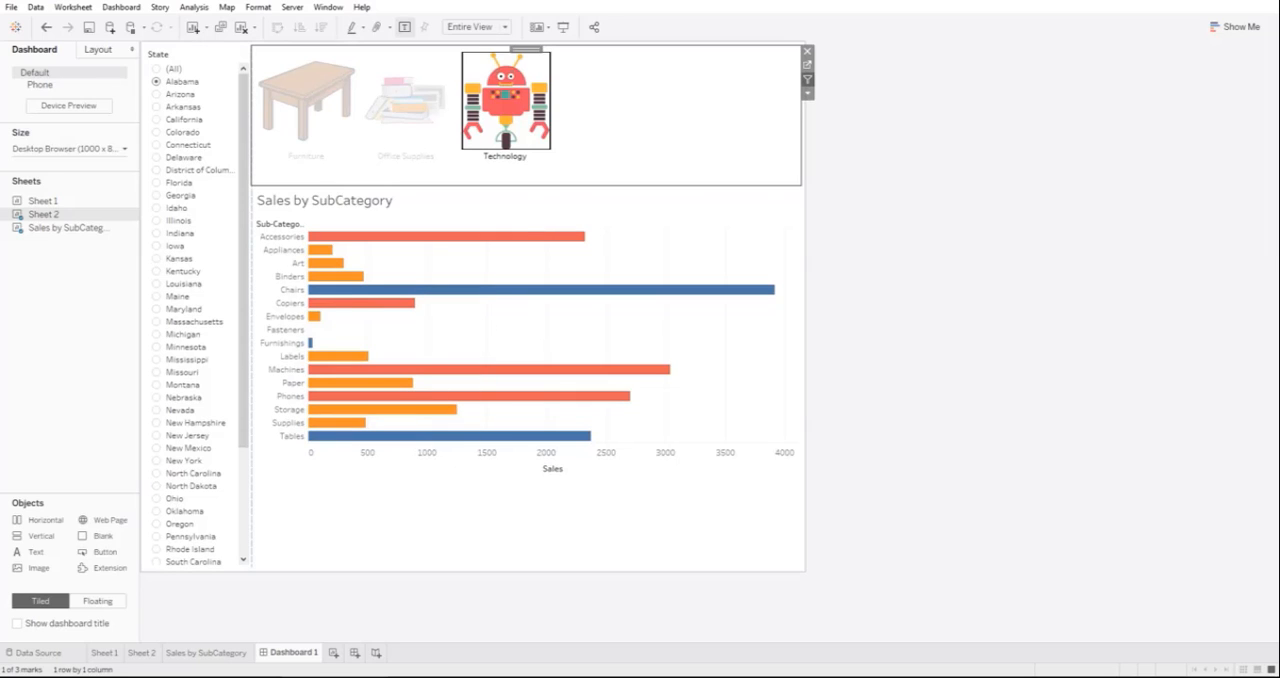
left_click(807, 79)
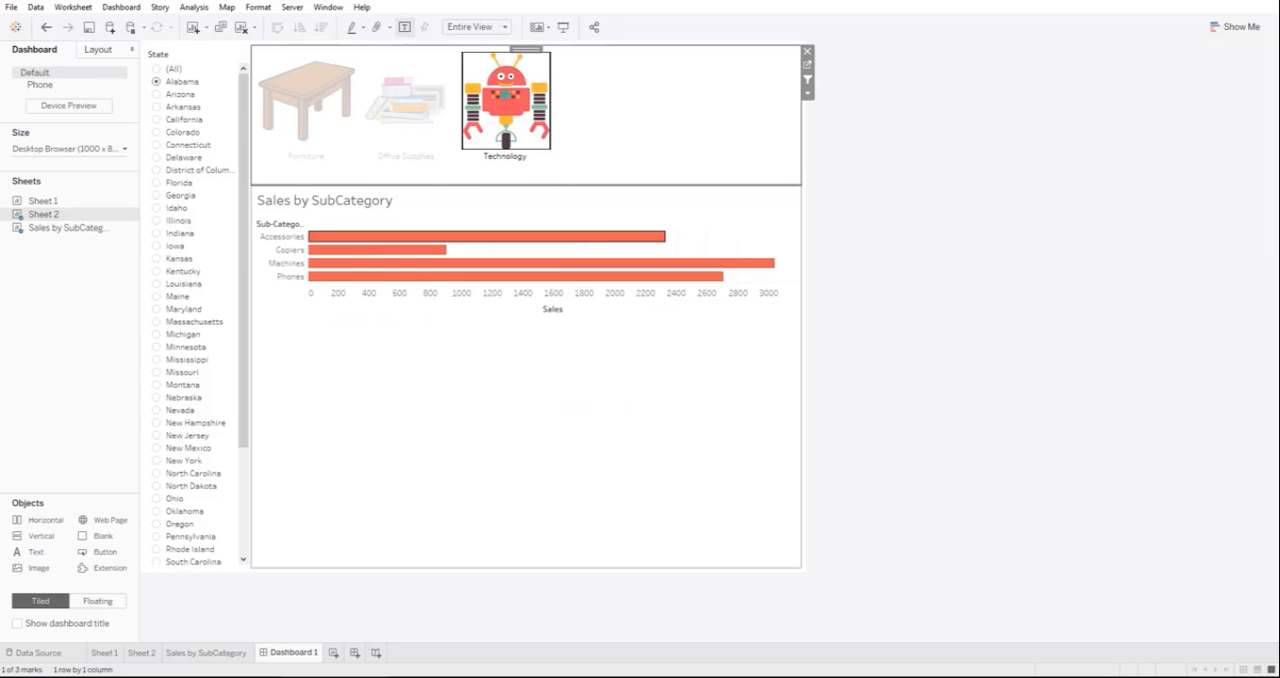
Step: Test the category shapes filter on the bar chart with different categories, including Office Supplies, and clear the selection
left_click(510, 345)
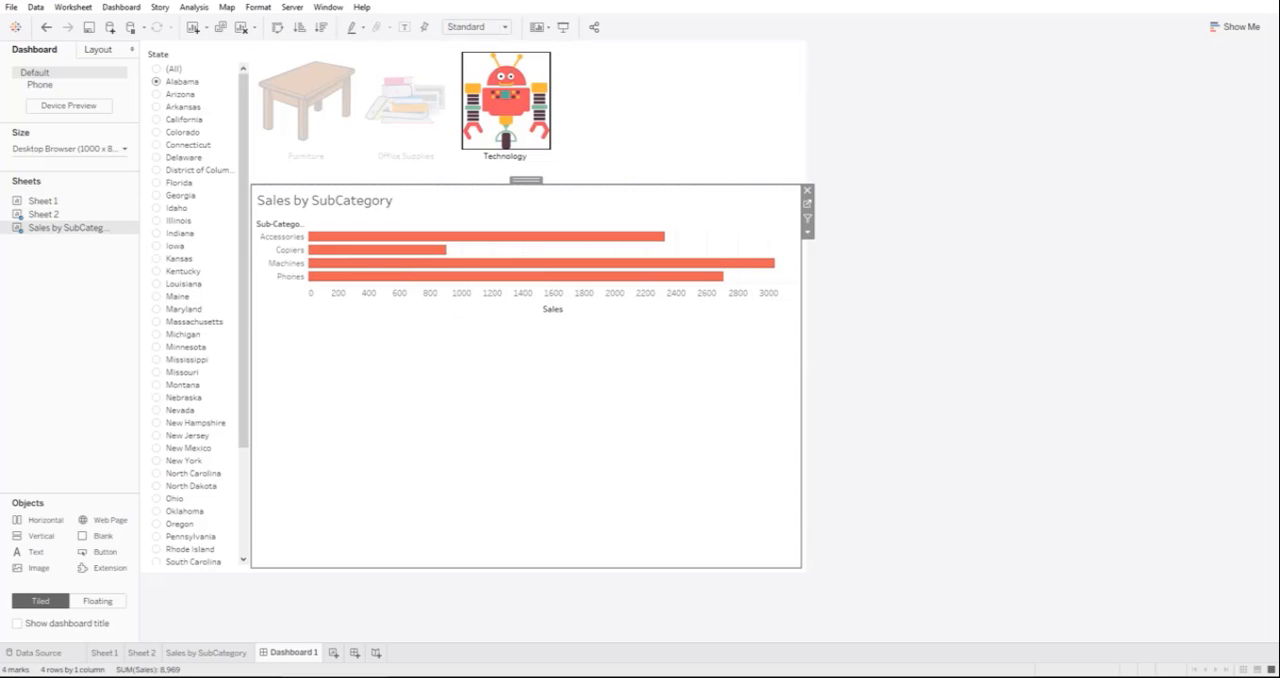
left_click(512, 117)
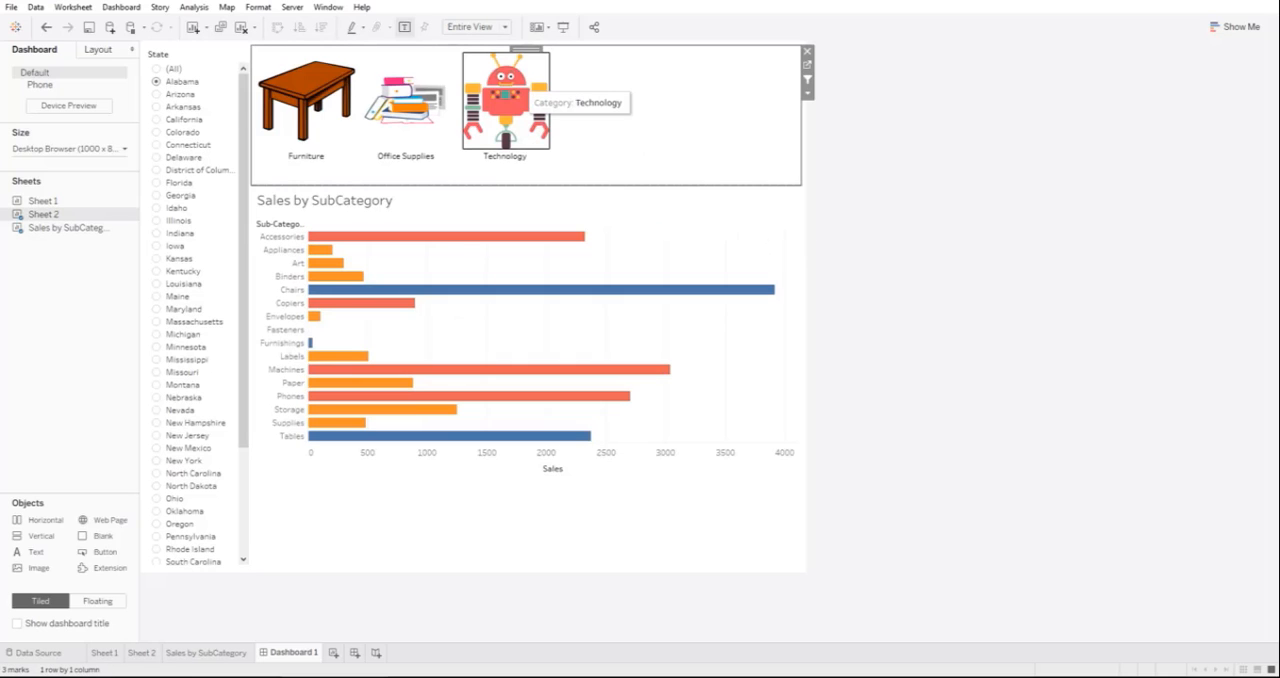
left_click(515, 85)
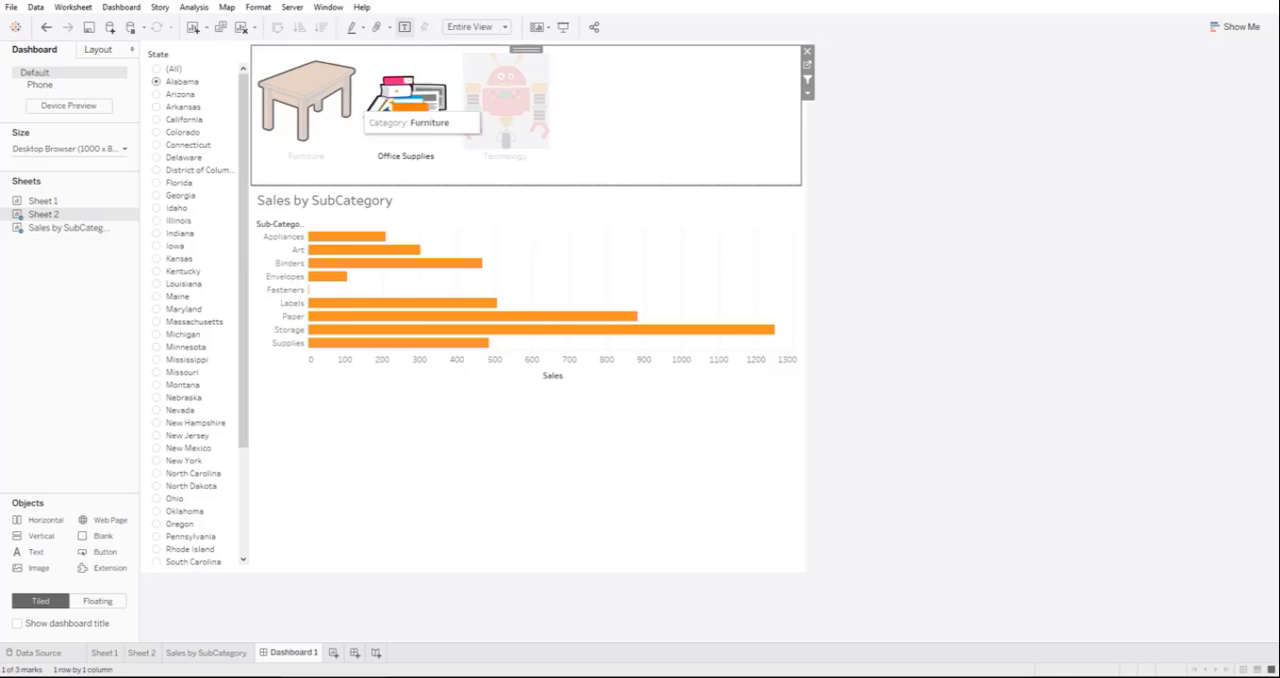
left_click(340, 110)
left_click(340, 92)
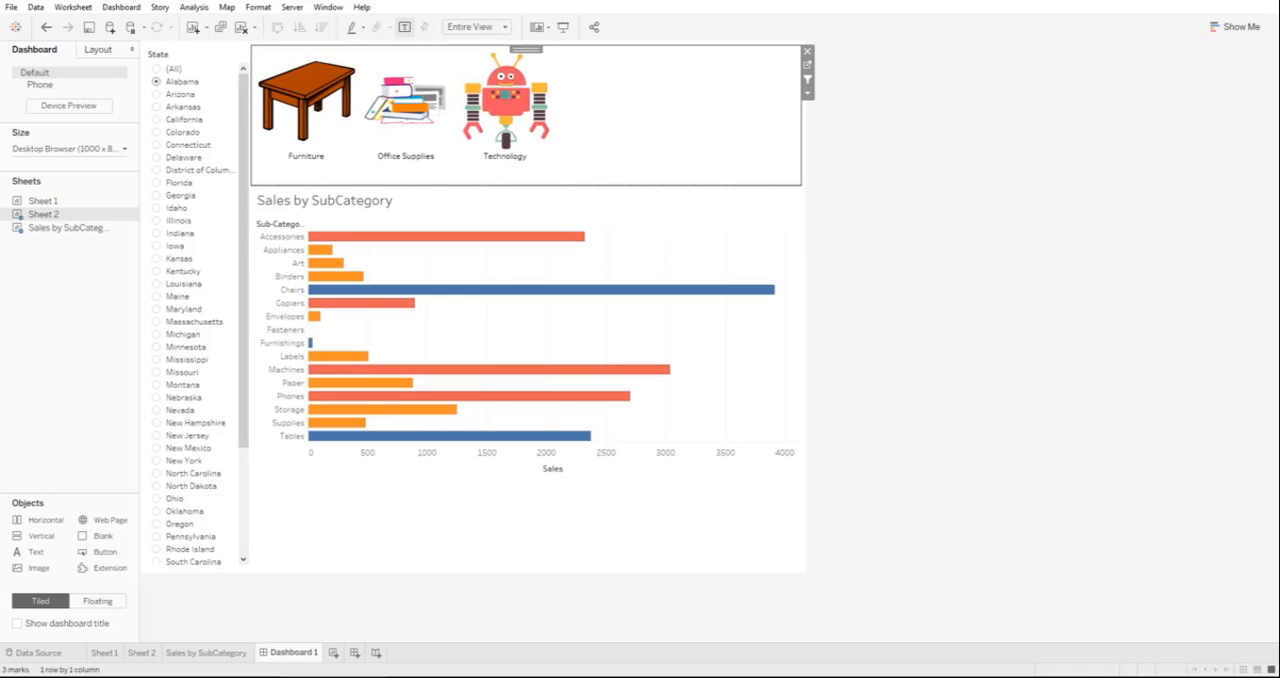
Step: Switch the dashboard's State filter to California
left_click(180, 94)
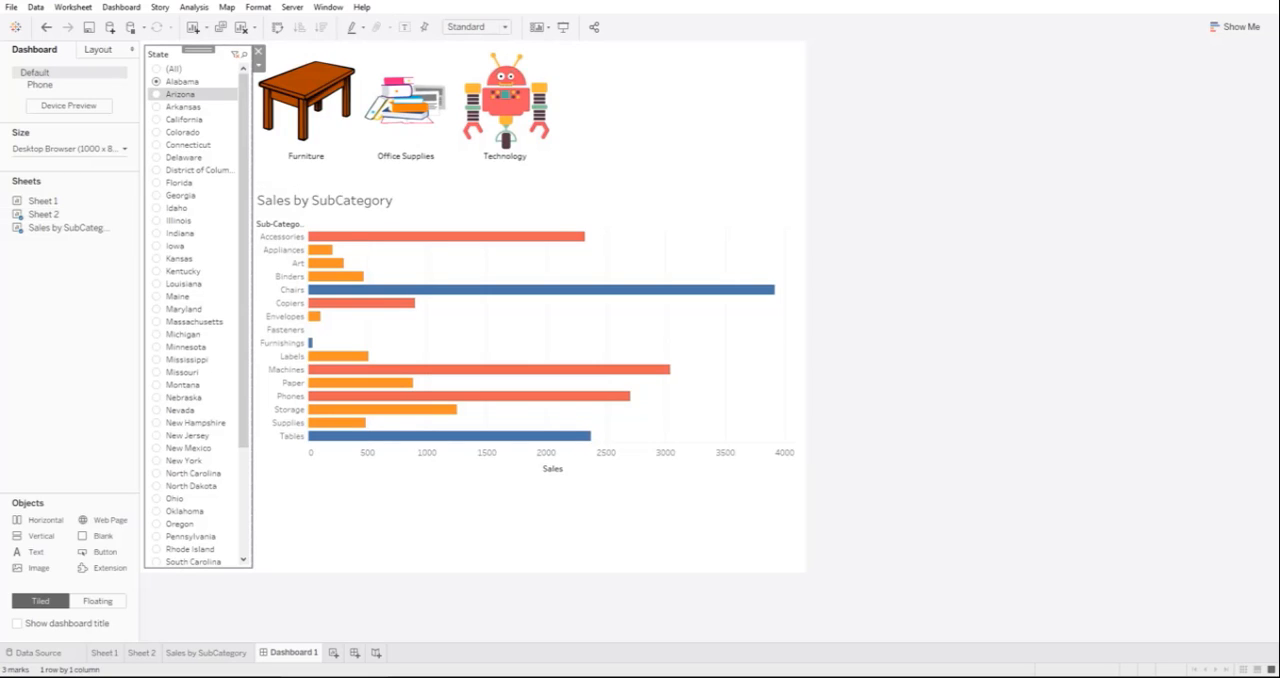
left_click(180, 94)
left_click(184, 120)
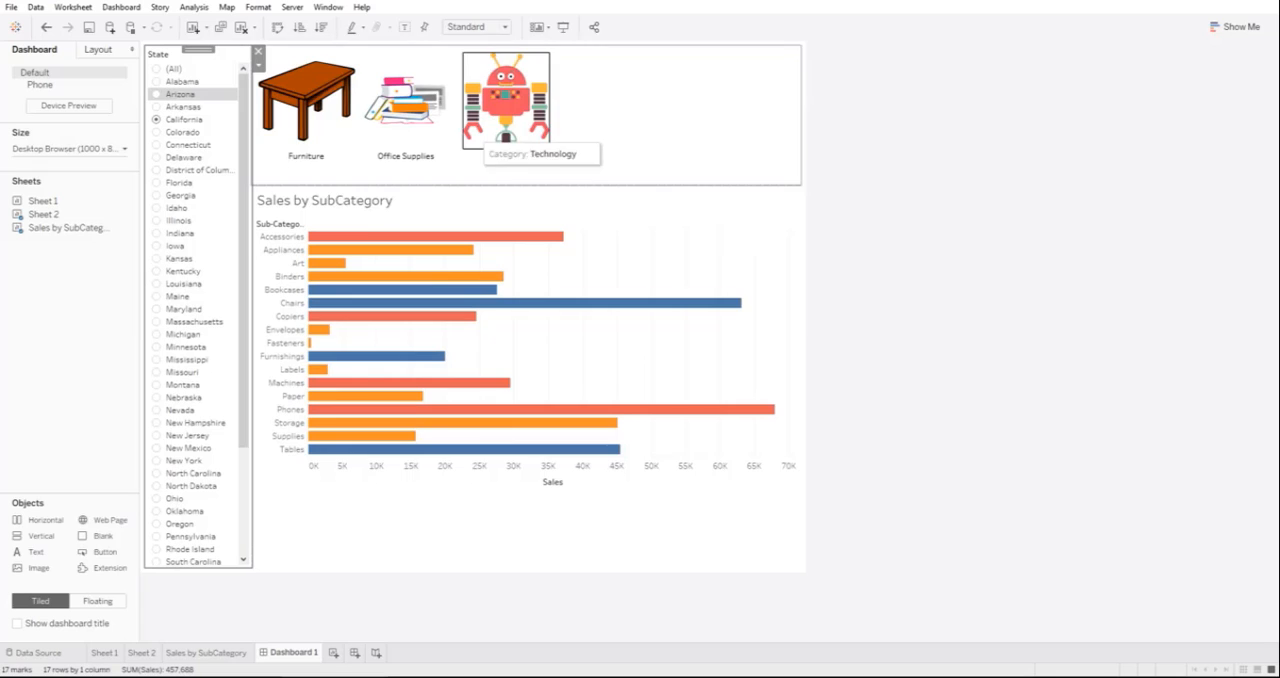
Step: Check the California bar chart filtered to the Technology shape and clear the category selection
left_click(535, 127)
left_click(508, 115)
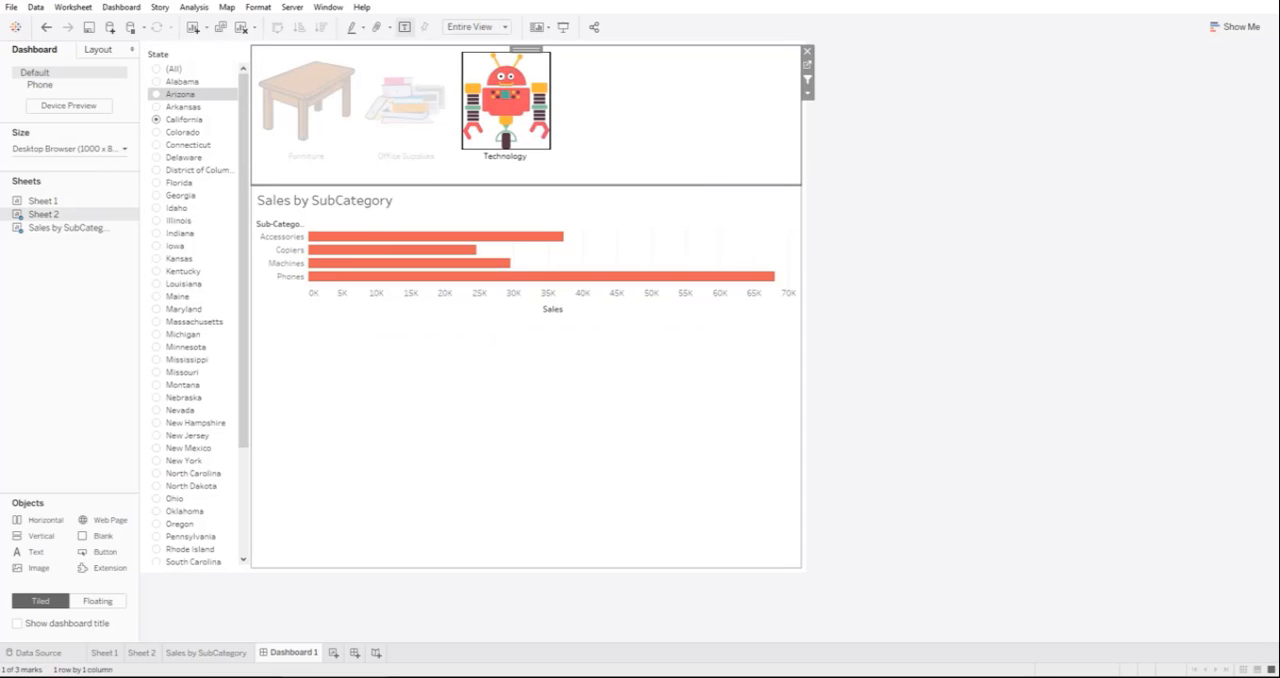
left_click(508, 130)
left_click(555, 222)
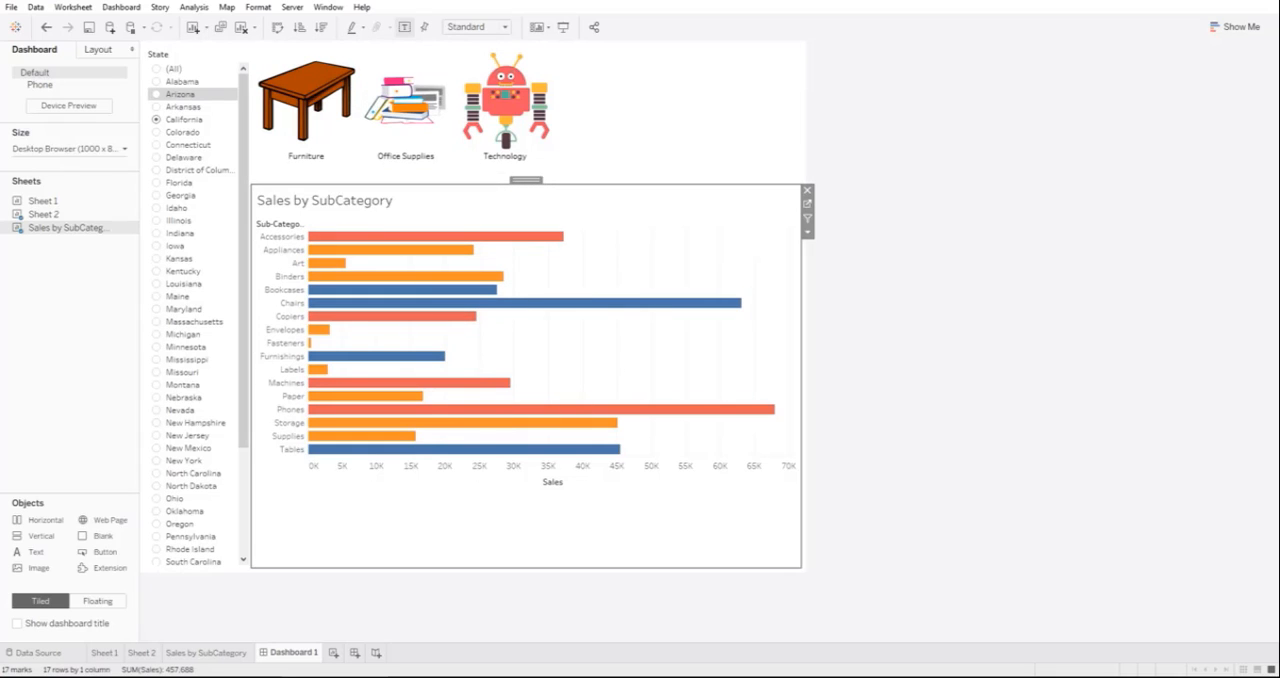
Step: Show mark labels on the Sales by SubCategory bars and sort them by sales in descending order
left_click(404, 27)
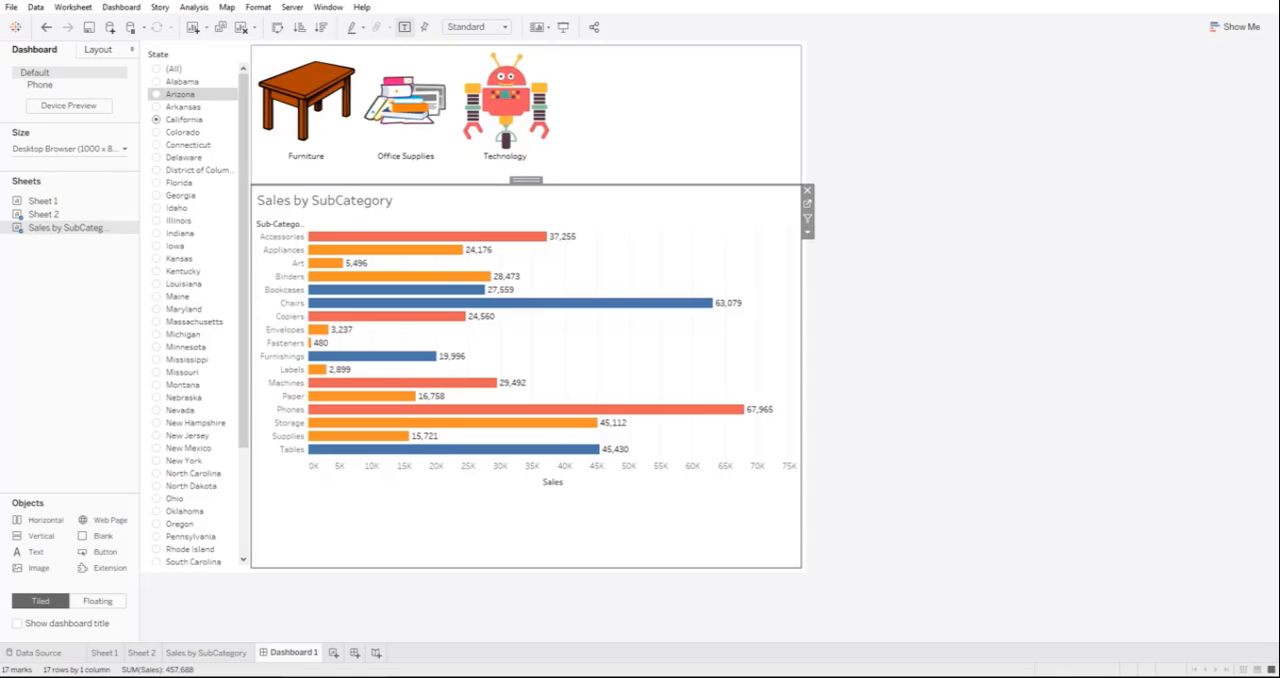
left_click(320, 27)
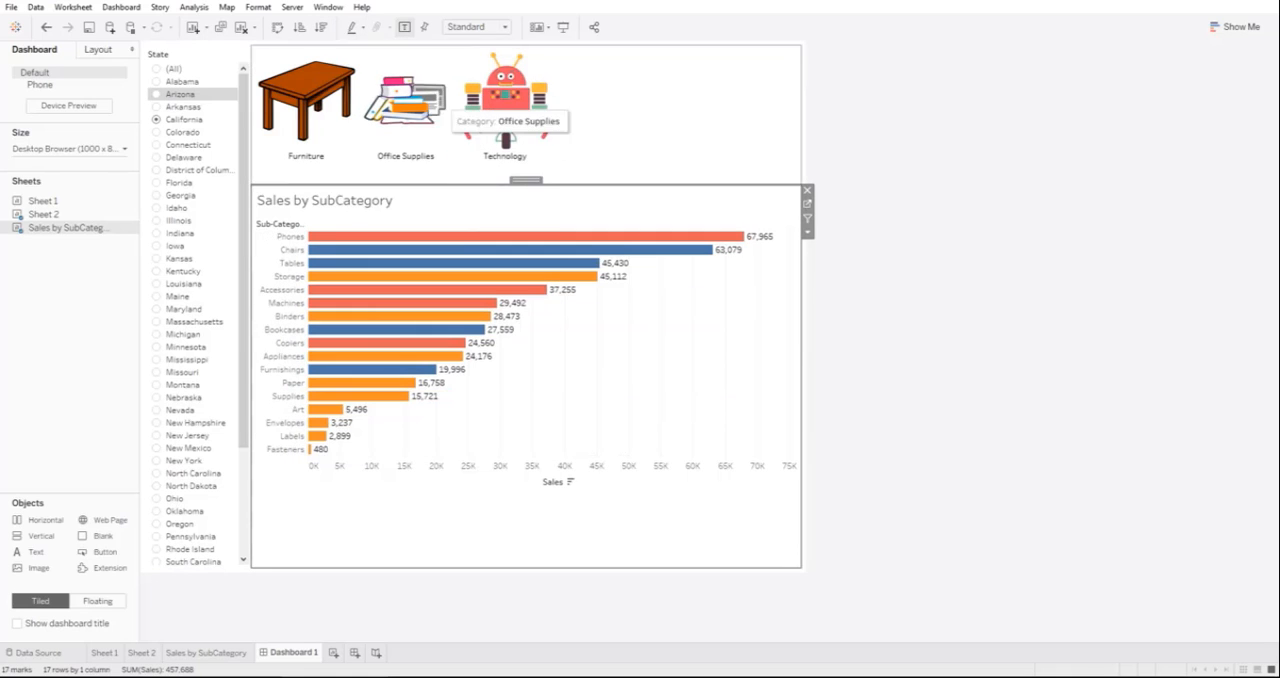
left_click(460, 110)
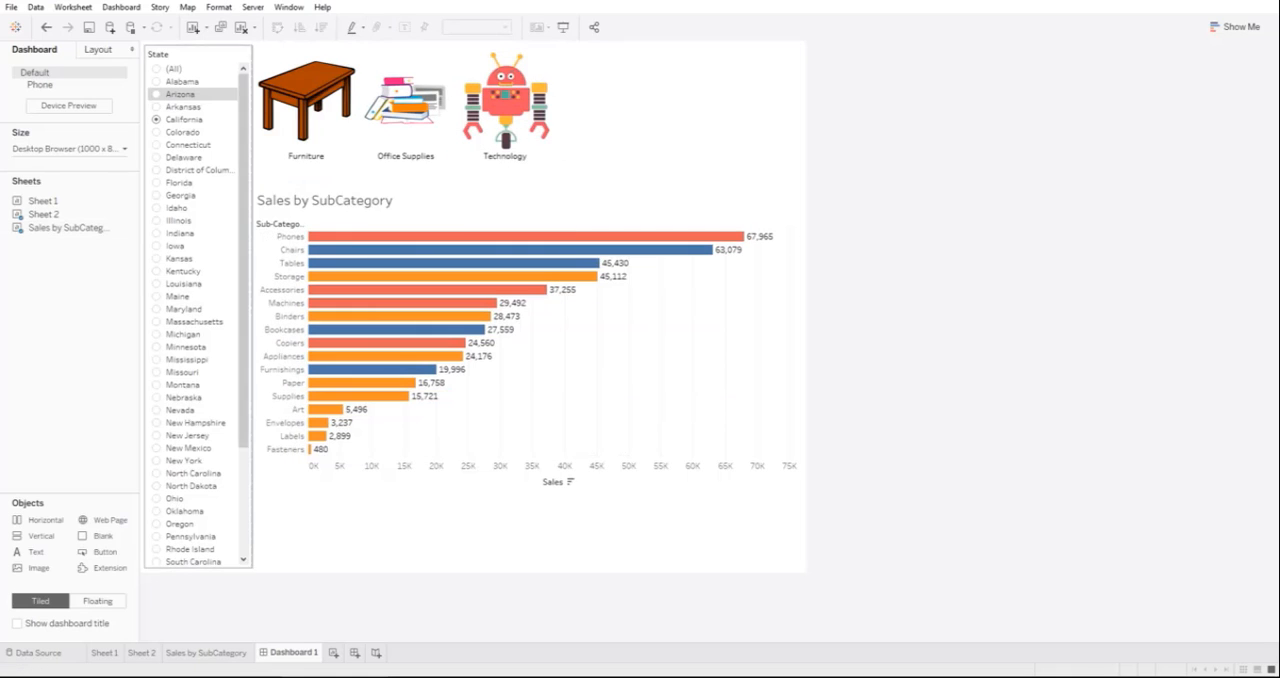
Step: Widen the row header column of the bar chart so the full Sub-Category heading fits
left_click_drag(308, 250, 324, 254)
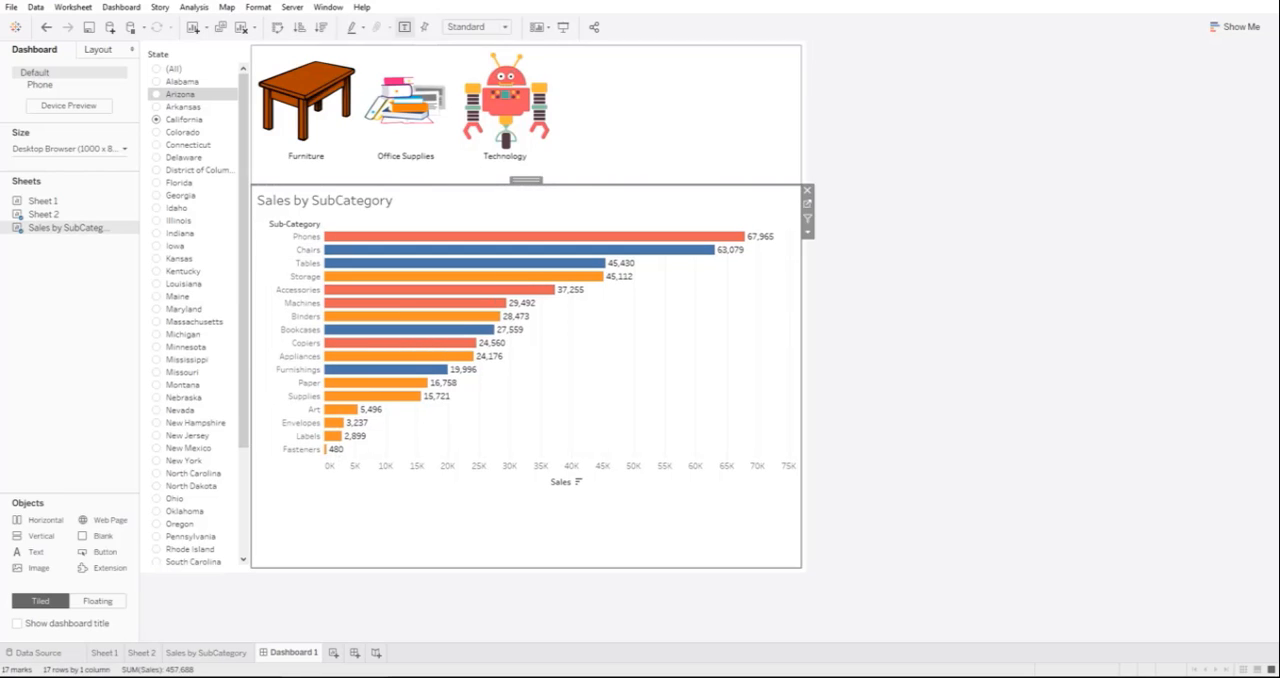
left_click(590, 112)
Step: View the sorted bar chart filtered to Furniture, Office Supplies and Technology in turn through the category shapes
left_click(320, 105)
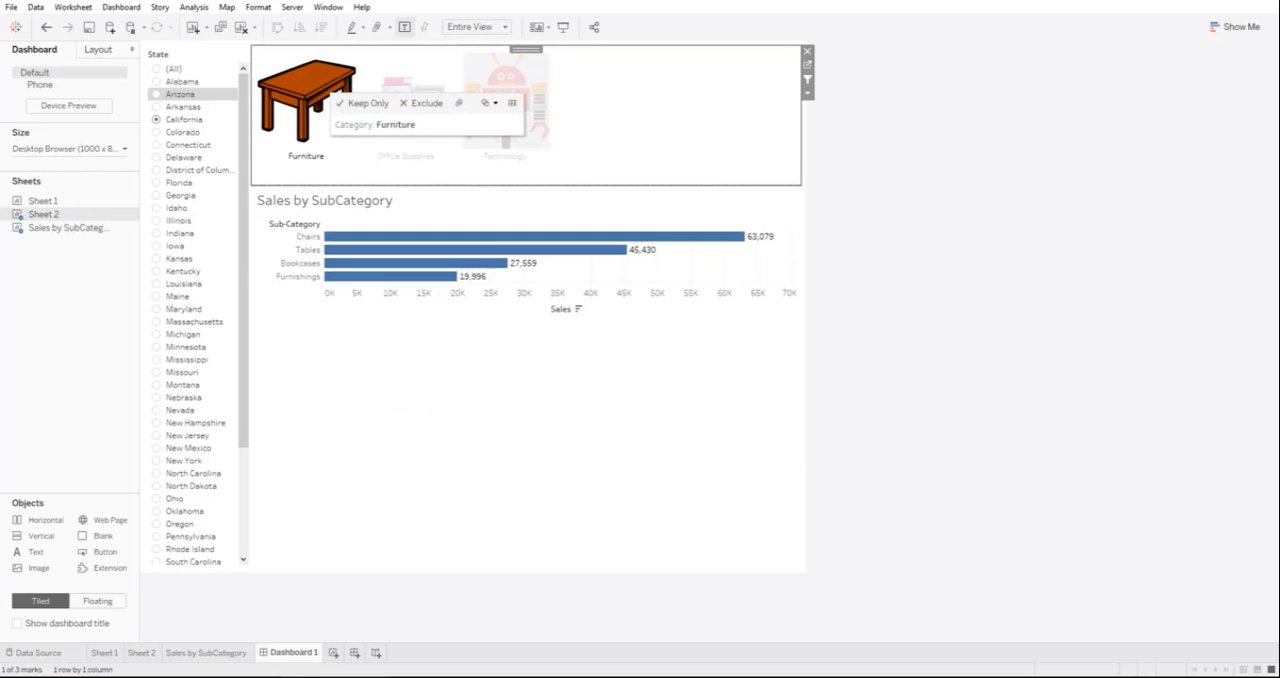
left_click(404, 104)
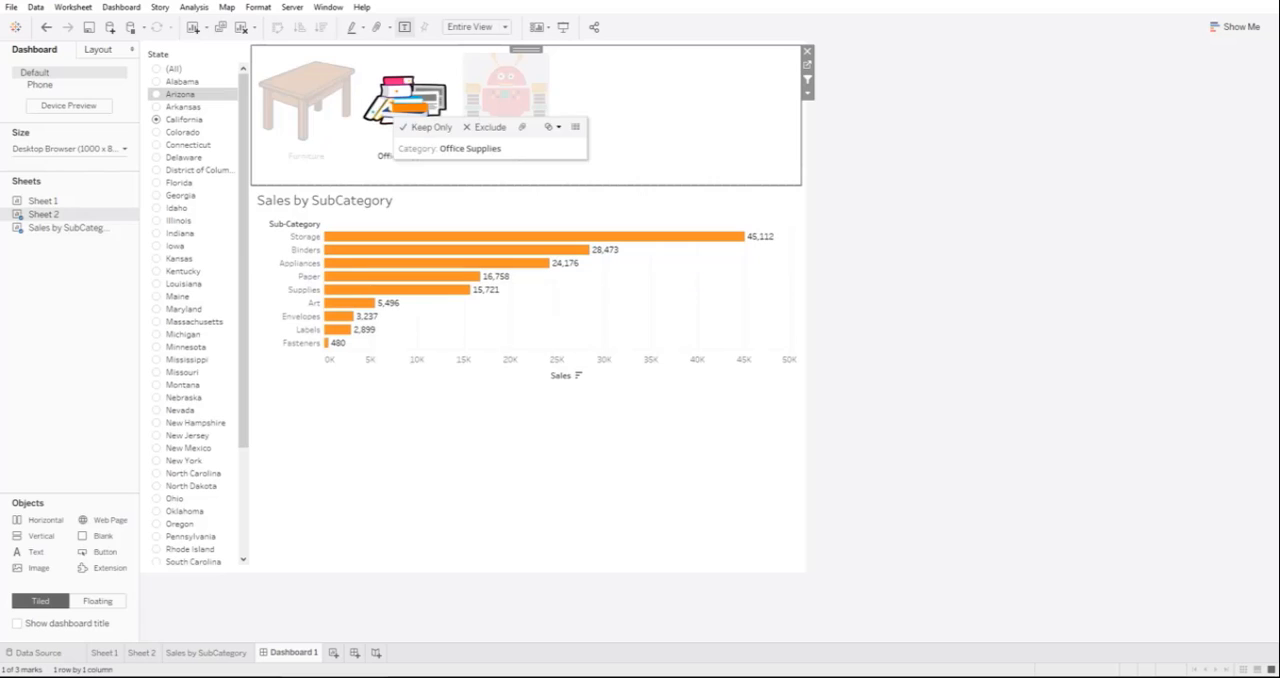
left_click(505, 100)
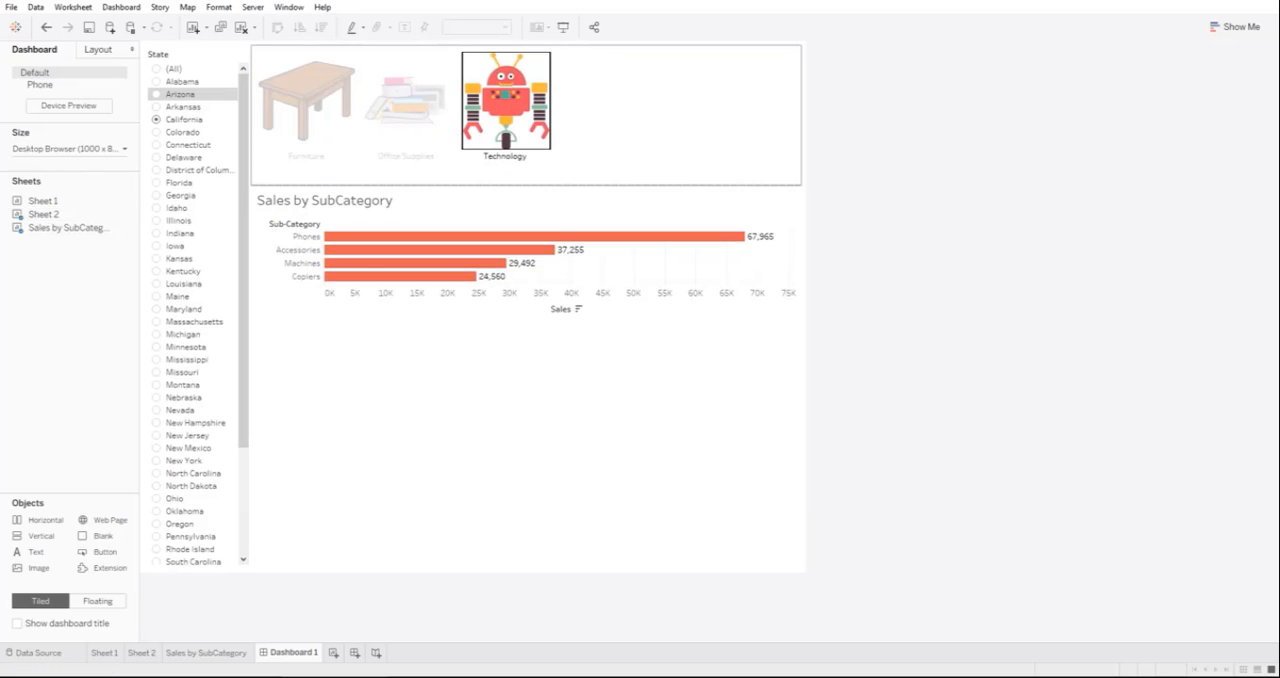
left_click(522, 118)
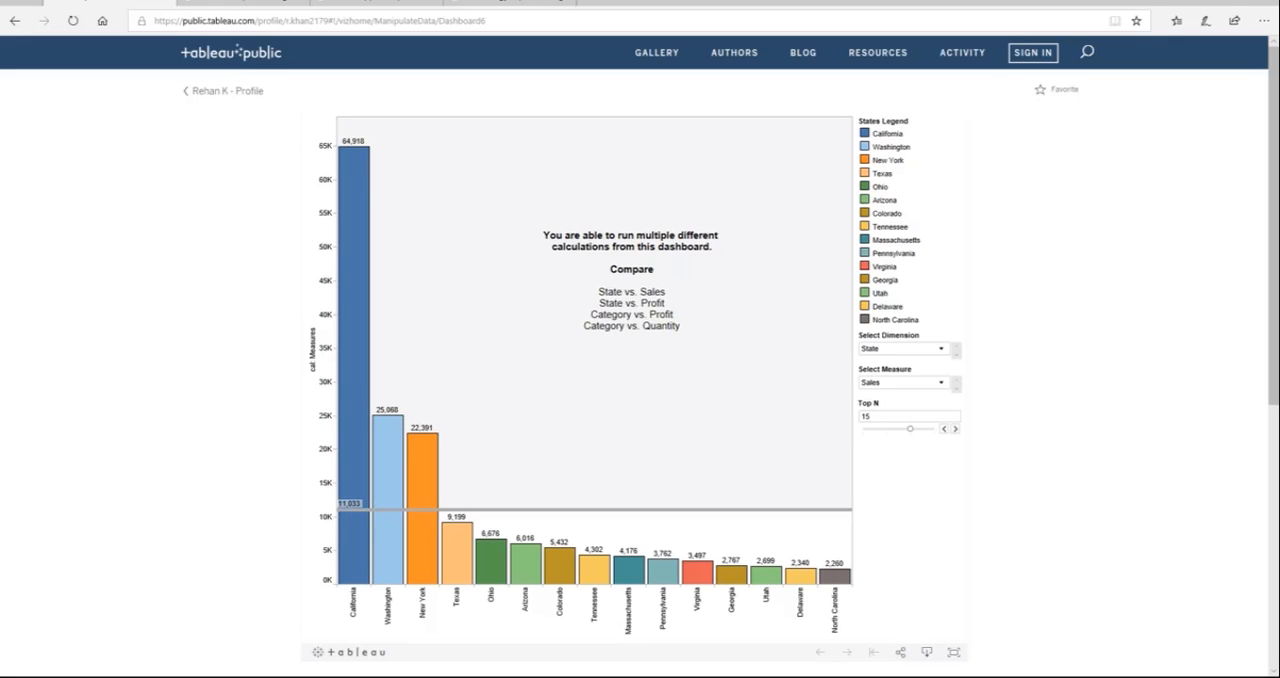
Step: Examine the choices in the Select Dimension and Select Measure controls of the example dashboard on Tableau Public
left_click(903, 348)
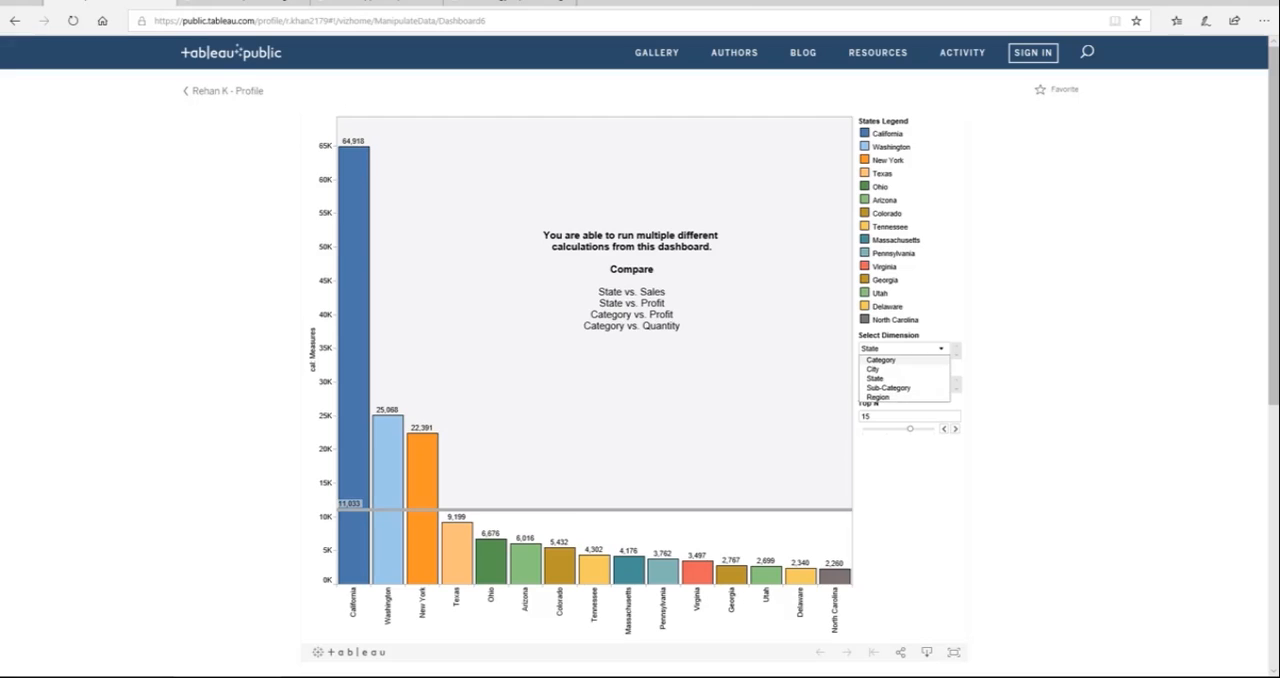
left_click(900, 379)
left_click(903, 382)
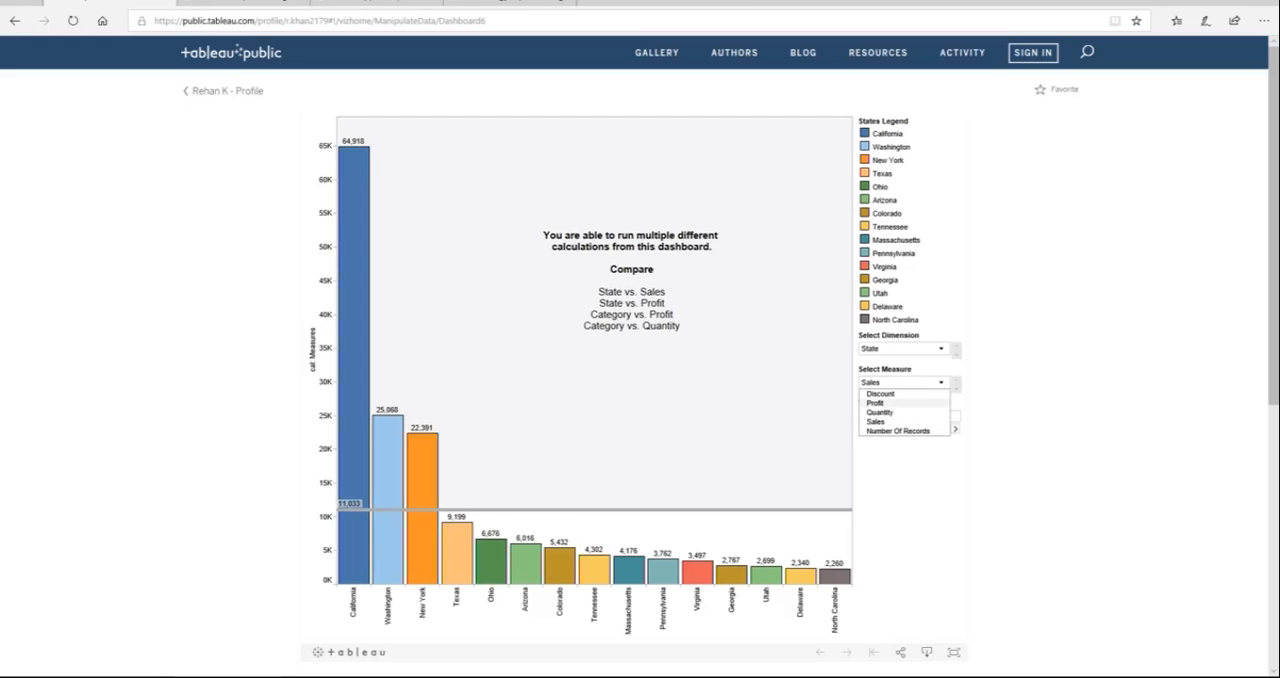
left_click(903, 382)
left_click(903, 349)
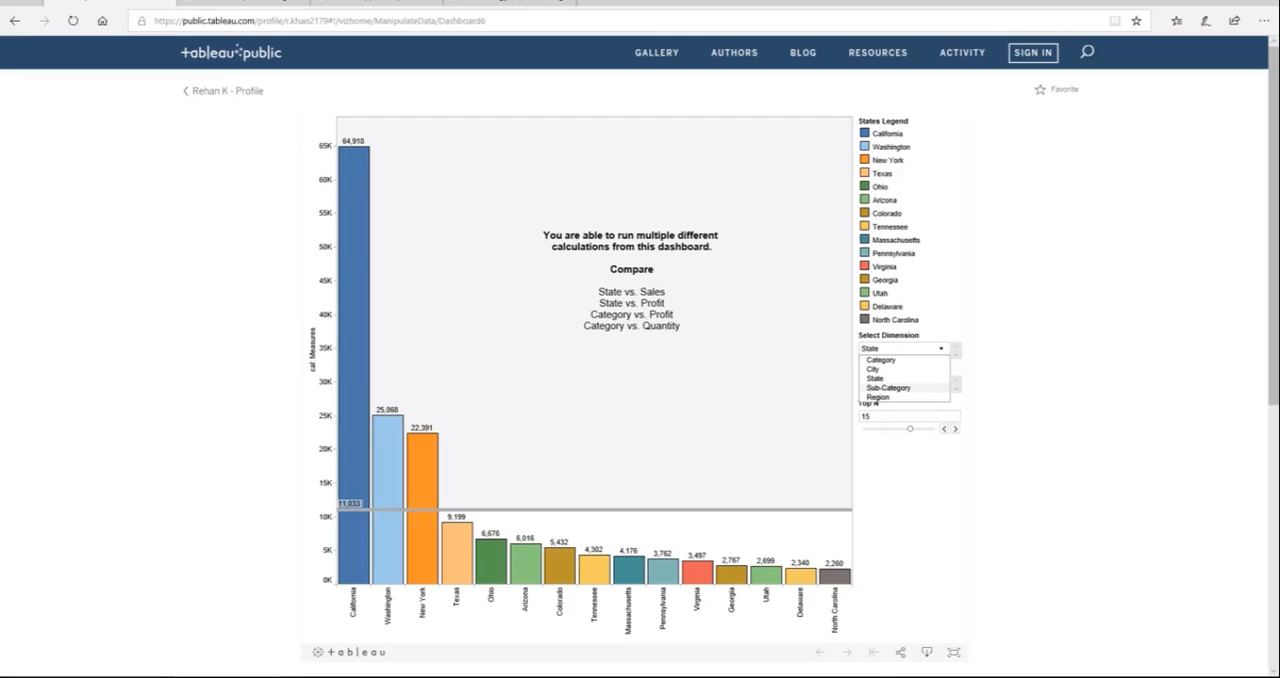
left_click(889, 388)
left_click(895, 382)
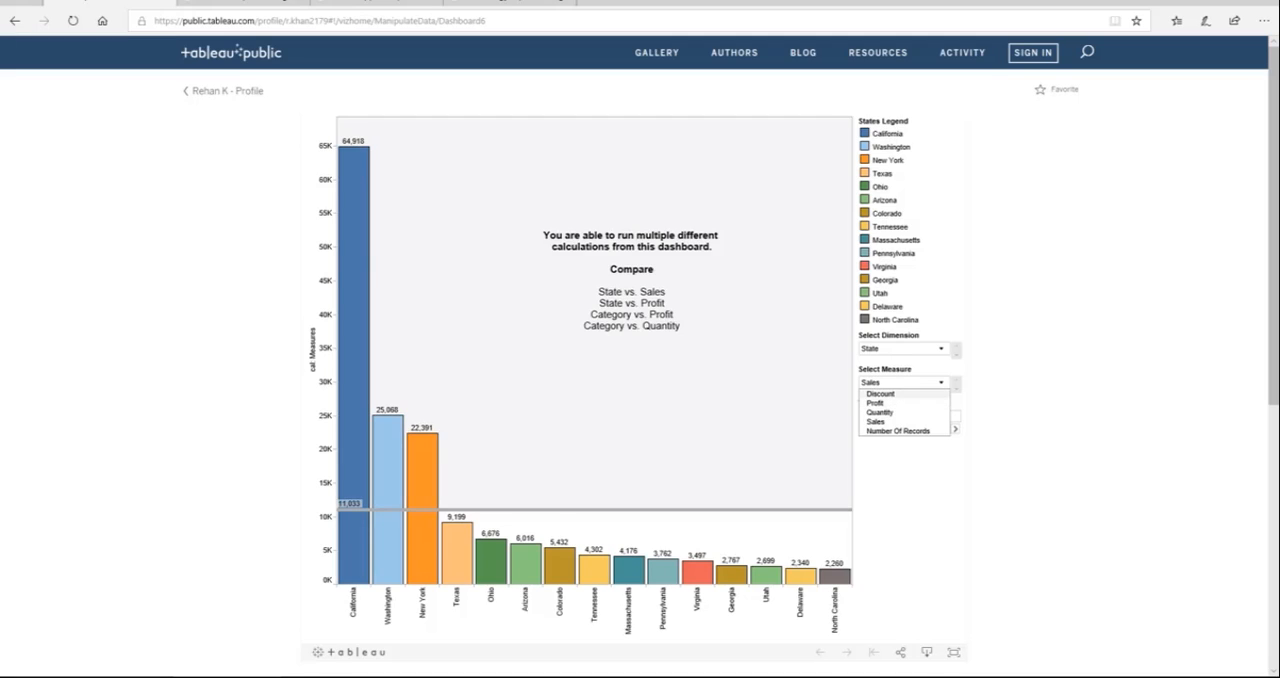
left_click(900, 382)
left_click(900, 349)
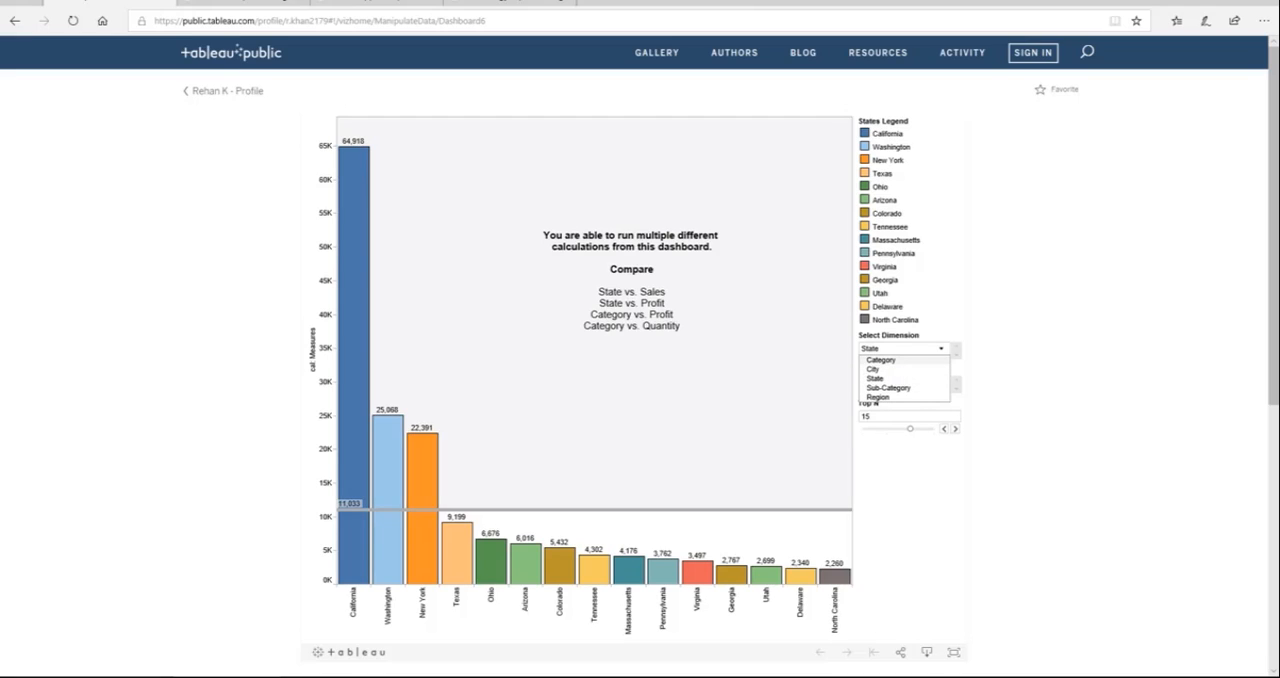
left_click(883, 360)
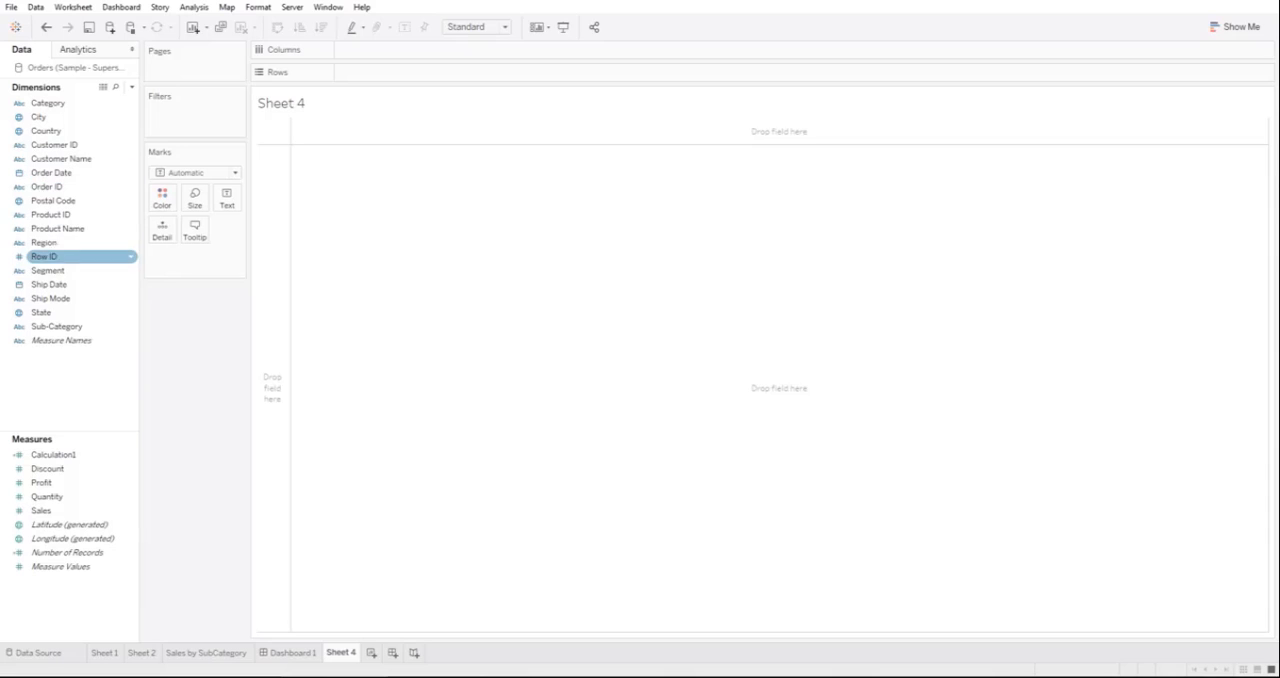
Step: Build a bar chart of Sales by State on Sheet 4, sorted descending with mark labels shown
left_click_drag(41, 312, 395, 74)
mouse_move(41, 510)
left_mouse_down()
mouse_move(446, 62)
mouse_move(440, 51)
left_mouse_up()
left_click(321, 27)
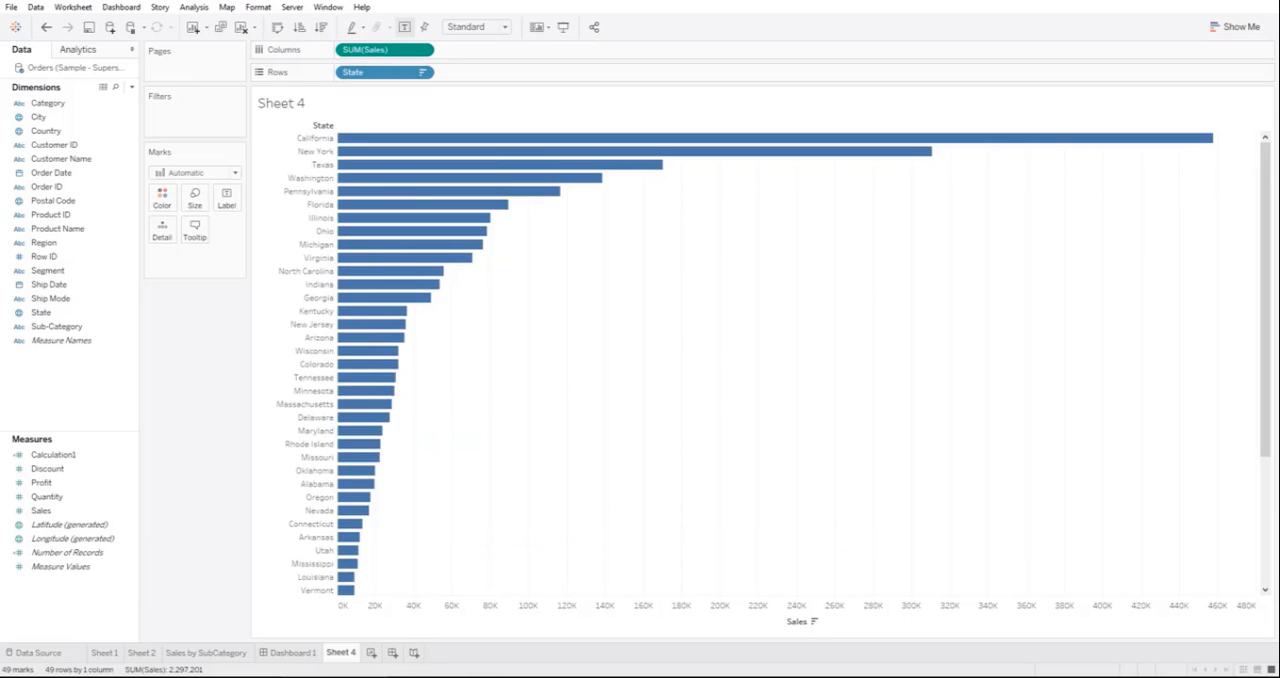
left_click(404, 27)
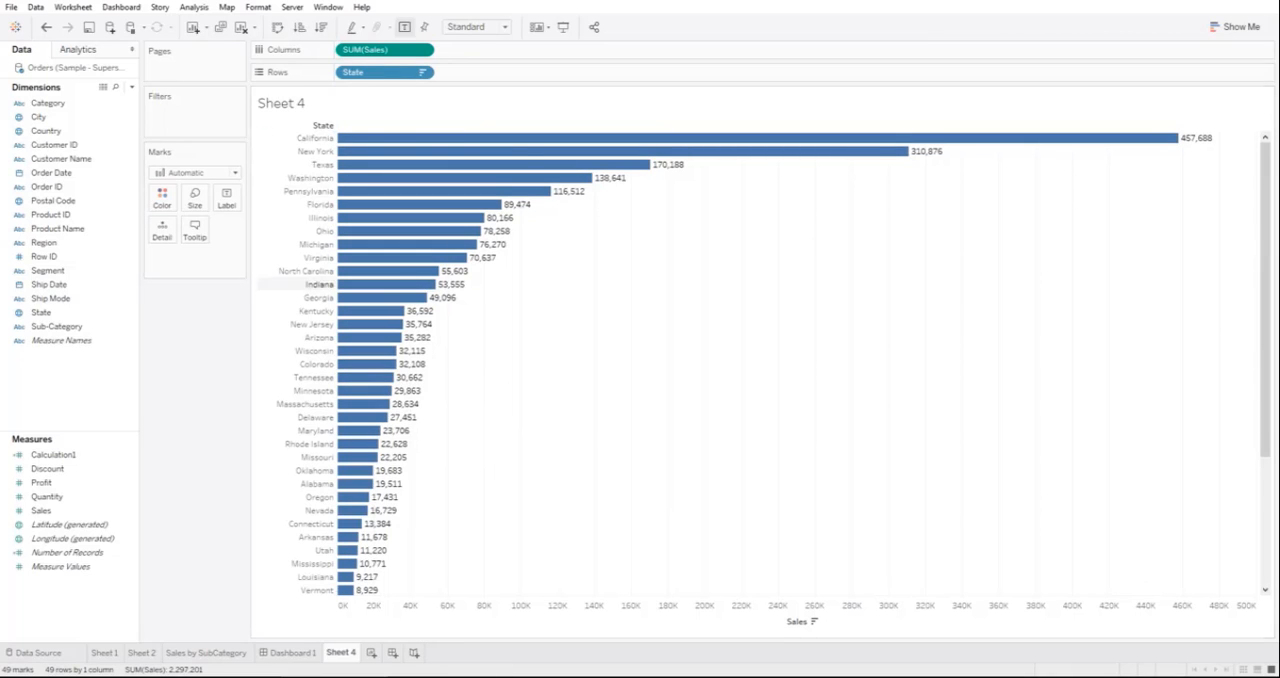
Step: Create a parameter named "c. Measures" with the String data type
left_click(131, 87)
left_click(57, 116)
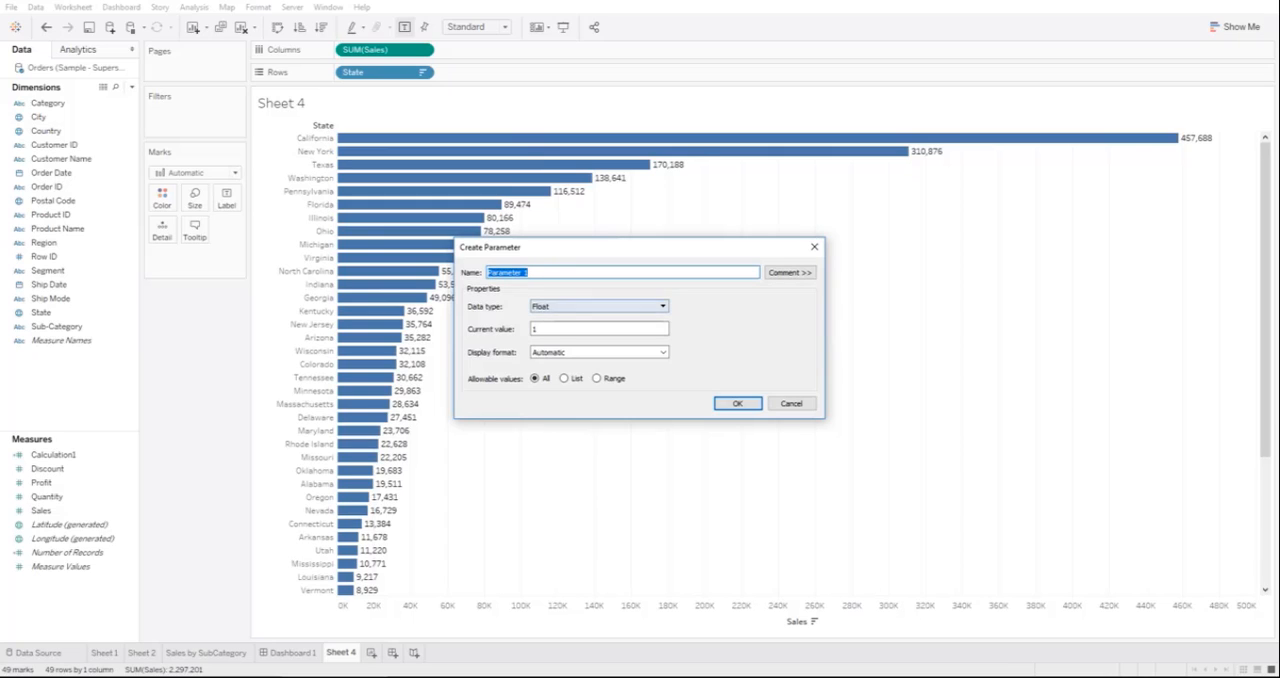
type("c. ")
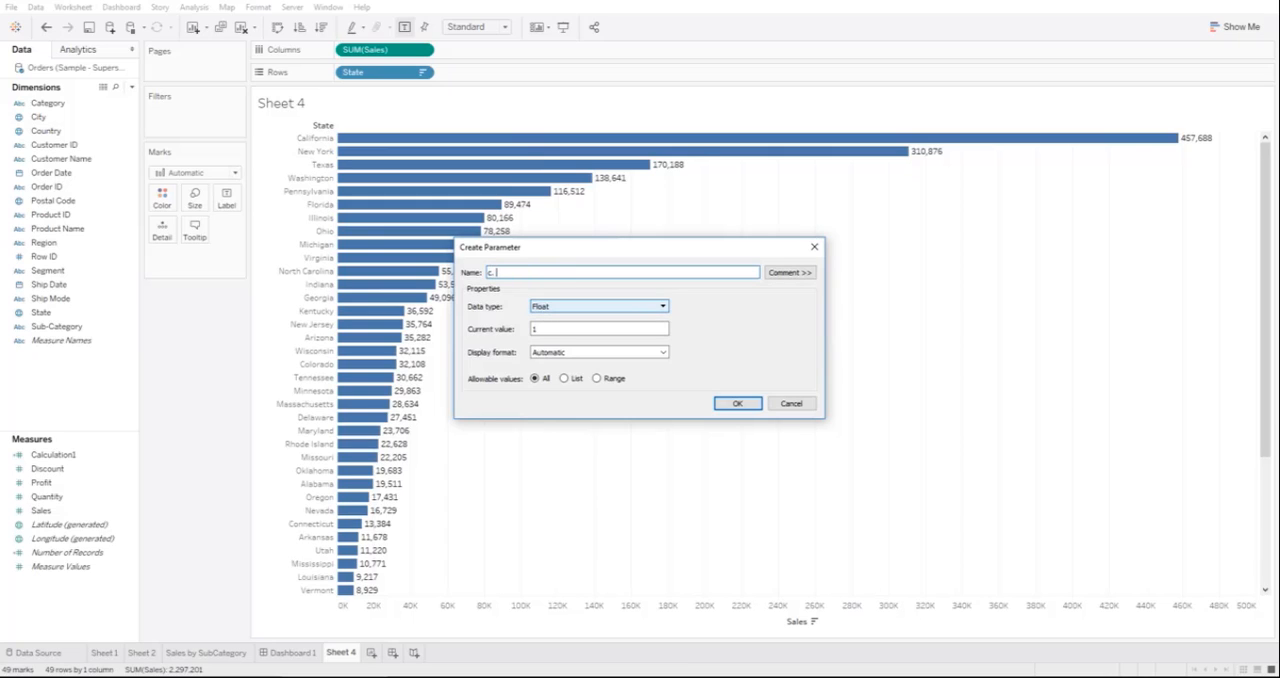
type("Measures")
key("alt+Down")
key("Down")
key("Down")
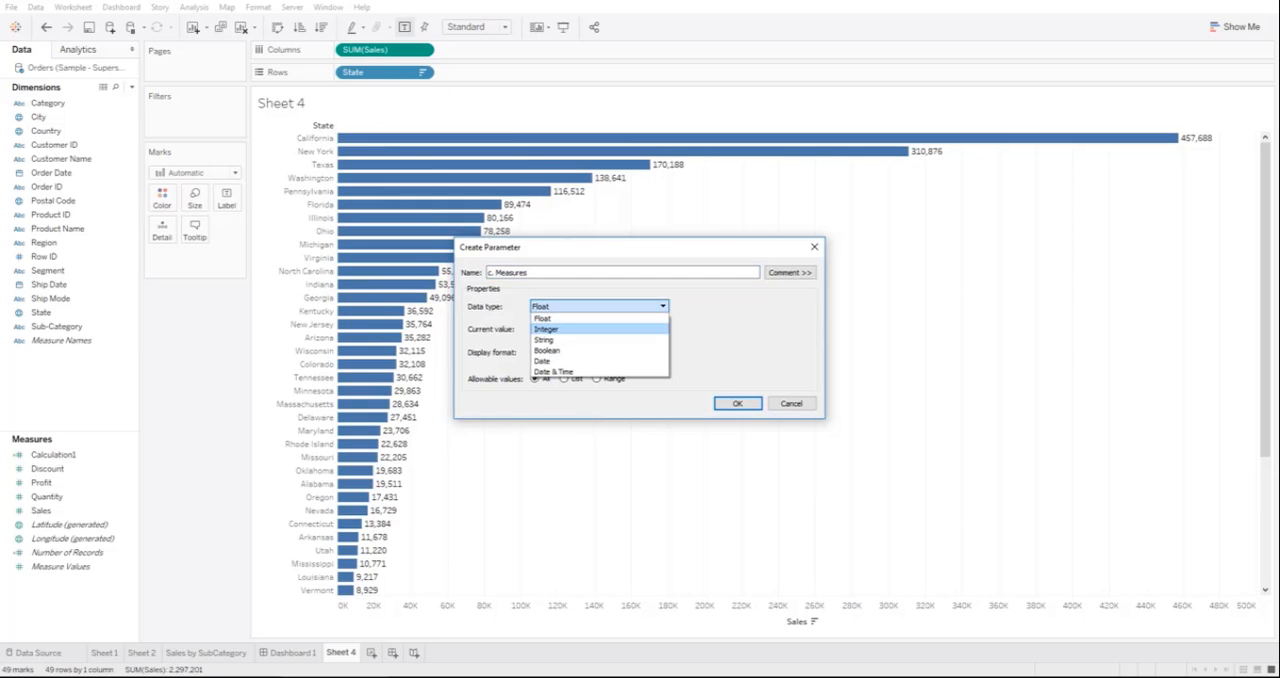
key("Return")
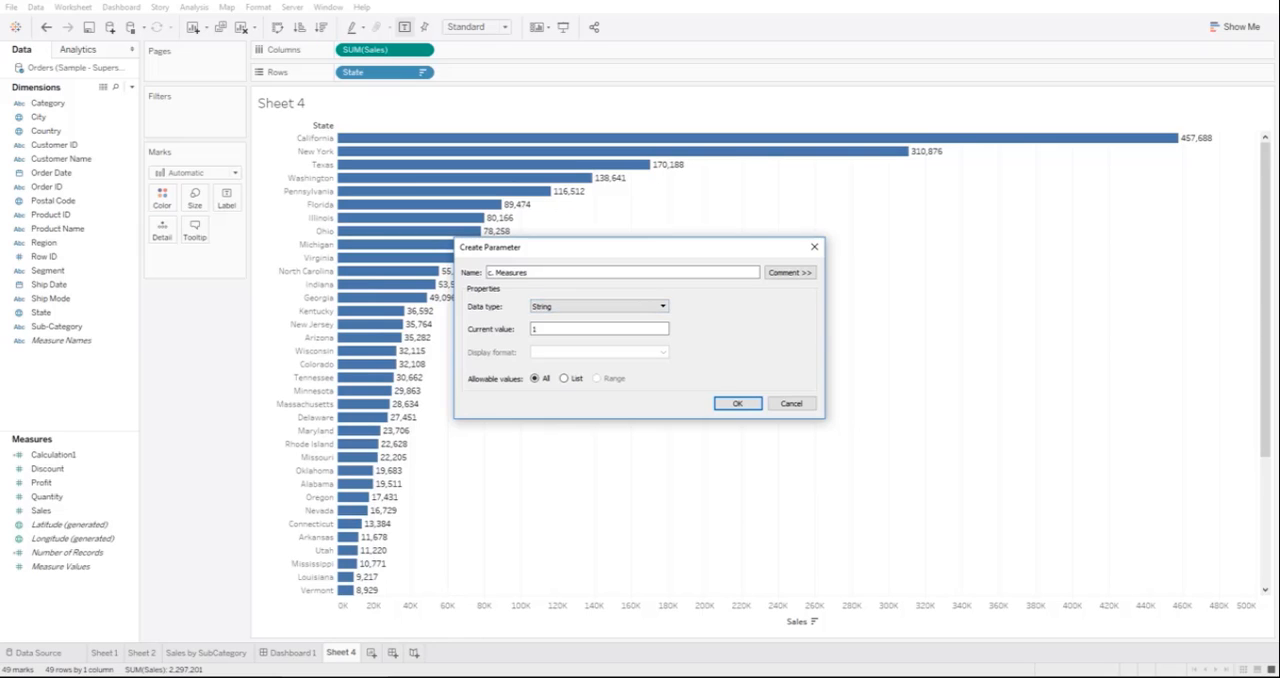
Step: Restrict the parameter to a list of the values Discount, Profit, Quantity and Sales, and save it
left_click(565, 379)
left_click(509, 433)
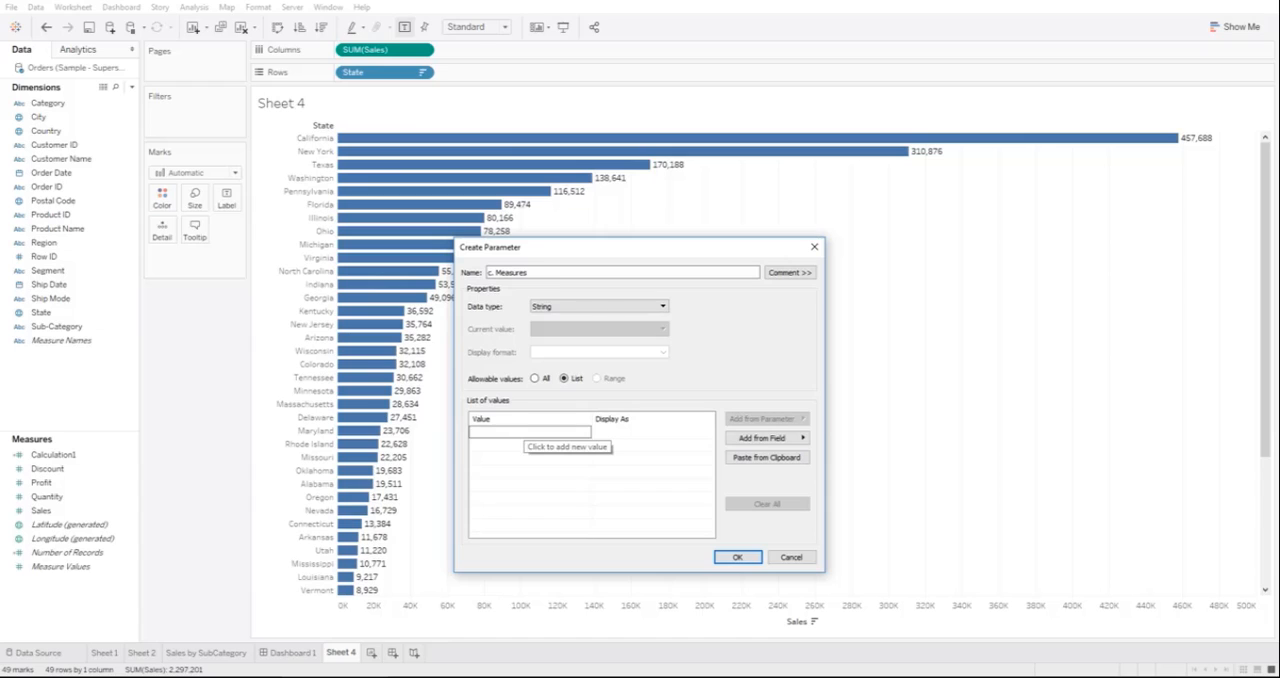
type("Discount")
key("Return")
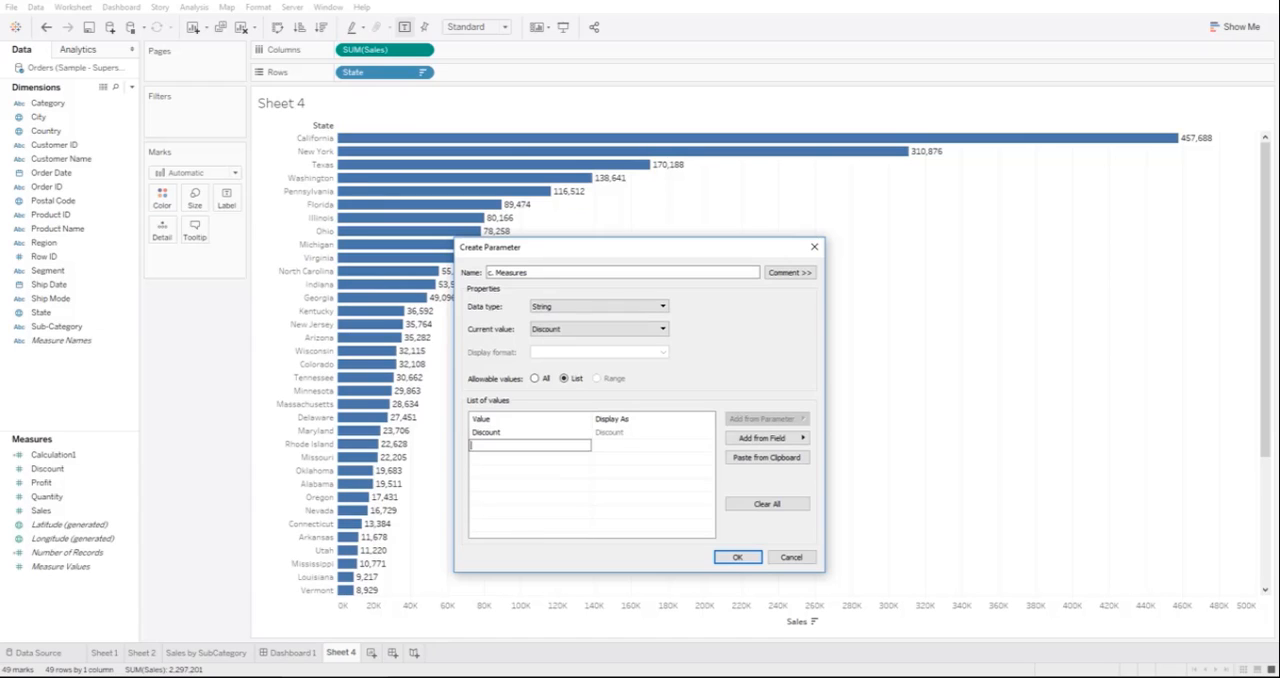
type("Profit")
key("Return")
type("Quantity")
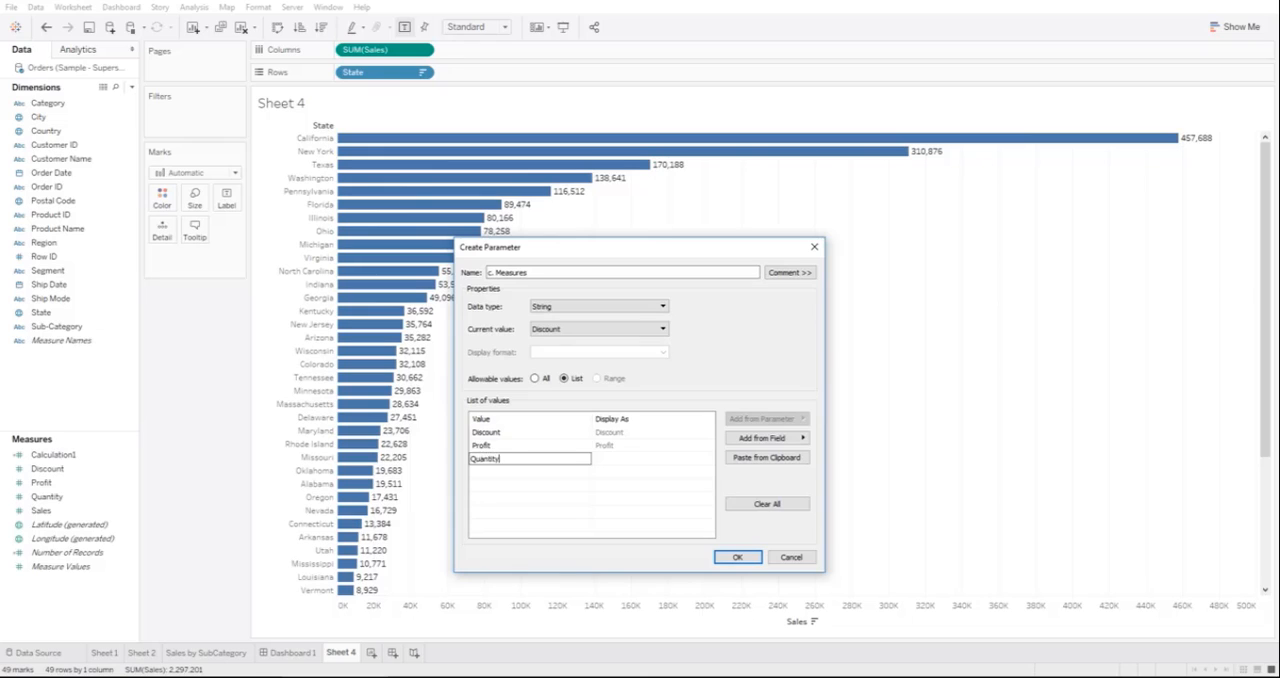
key("Return")
type("Sales")
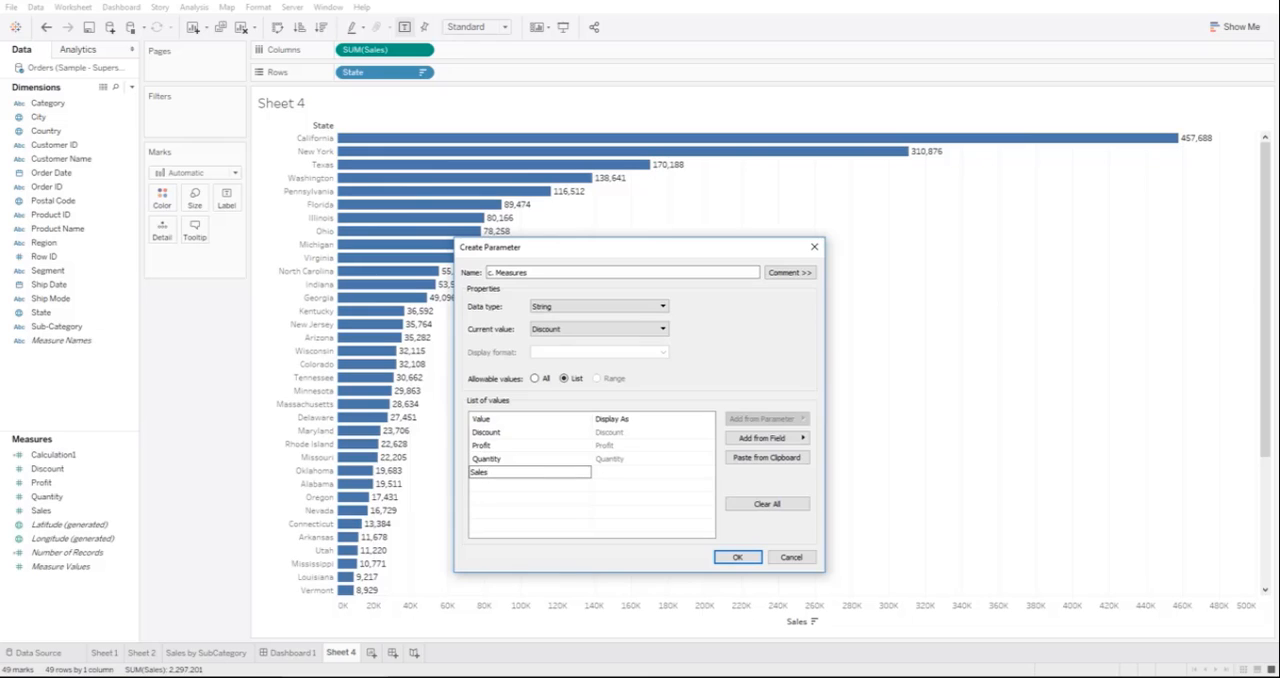
key("Return")
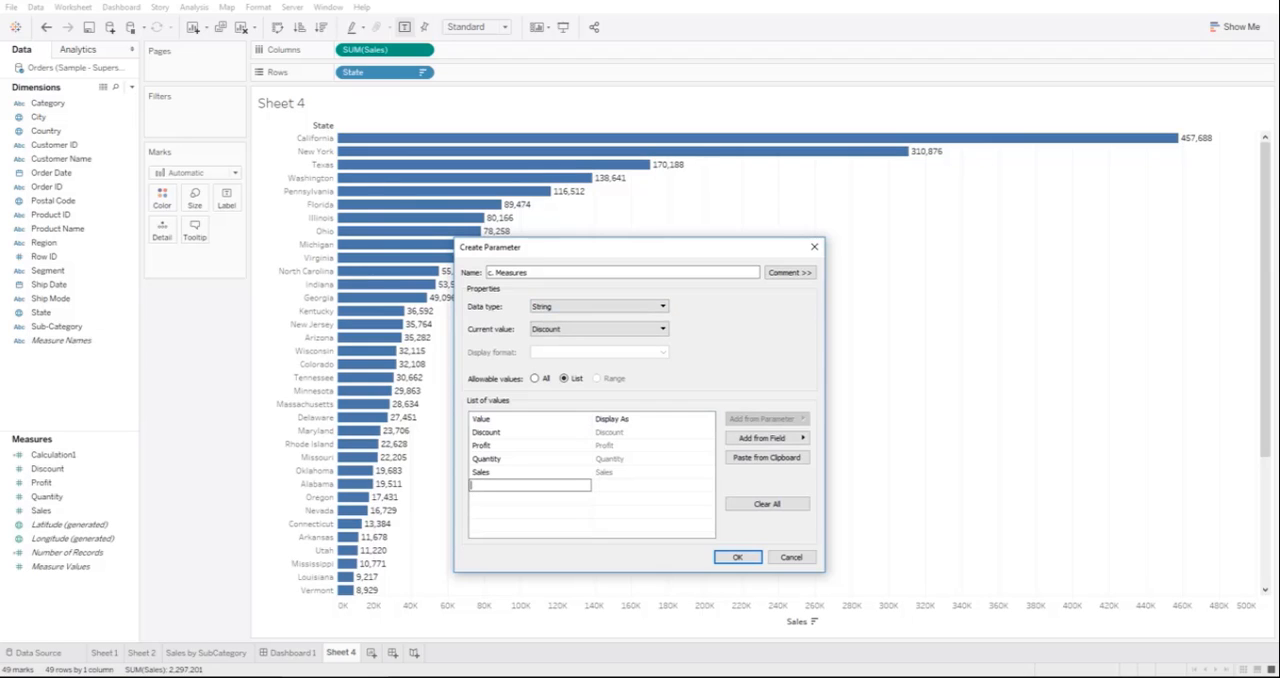
left_click(738, 557)
left_click(738, 557)
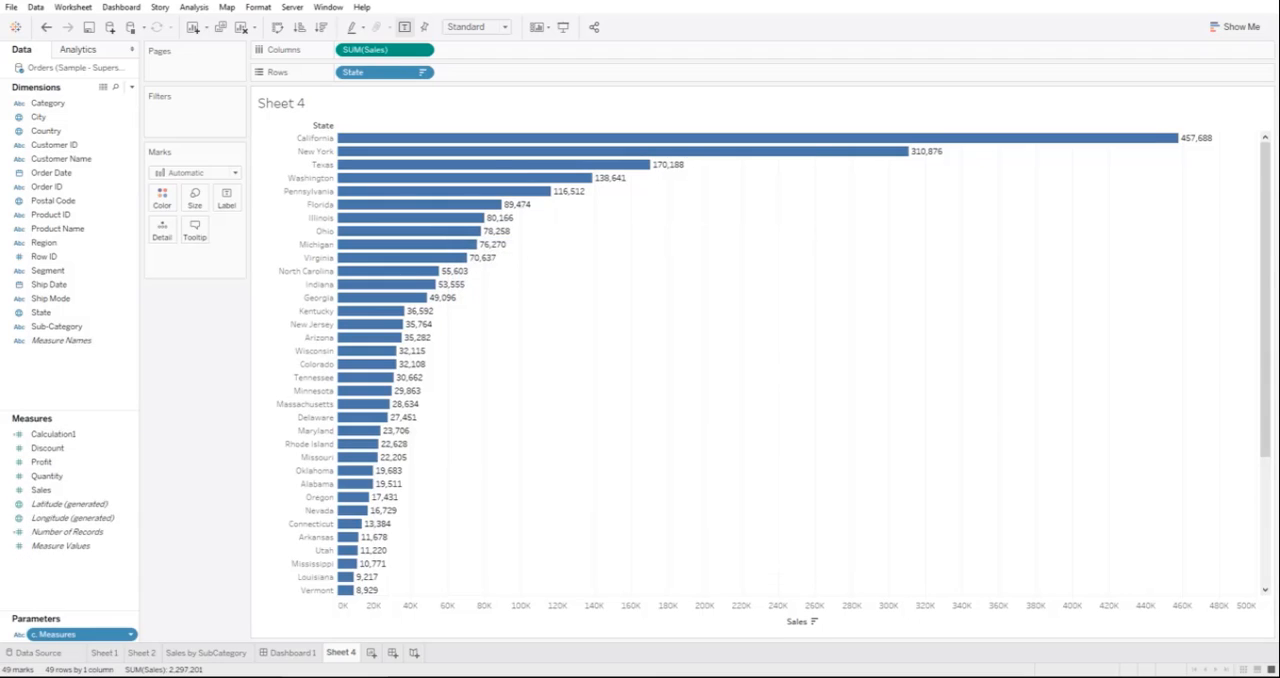
Step: Show the control of the c. Measures parameter on Sheet 4 and display it as a single value list
right_click(55, 634)
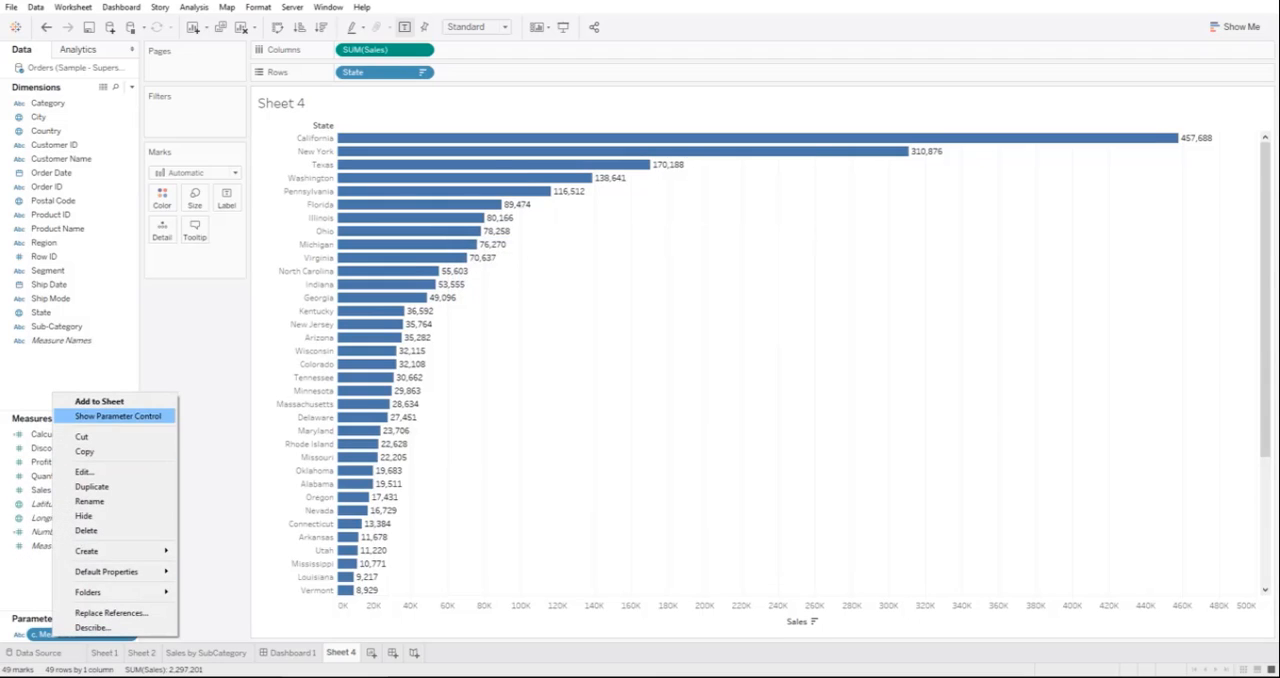
left_click(100, 416)
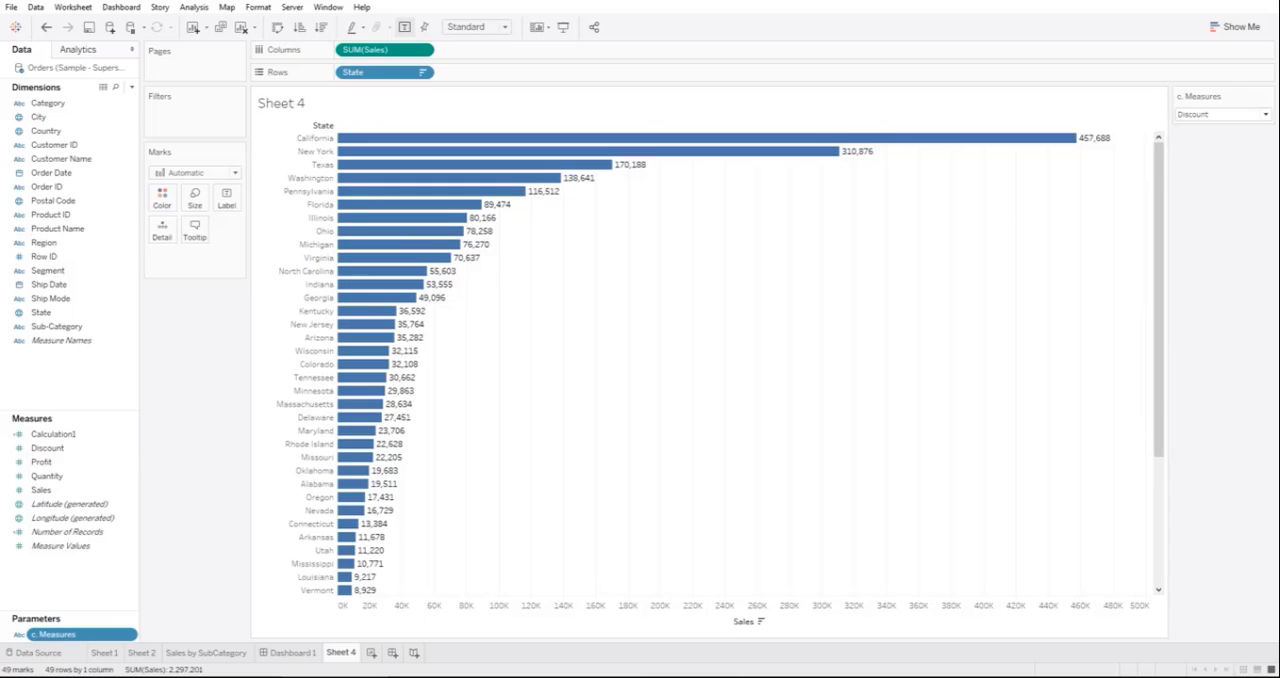
left_click(1267, 95)
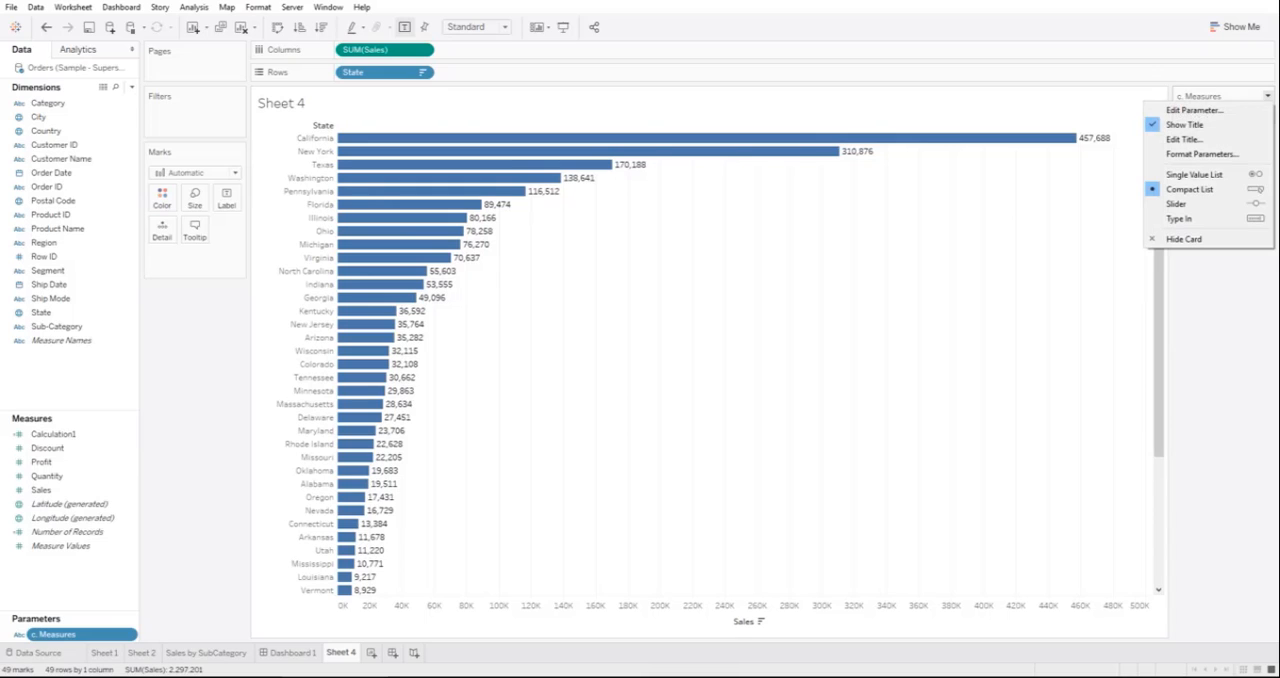
left_click(1195, 174)
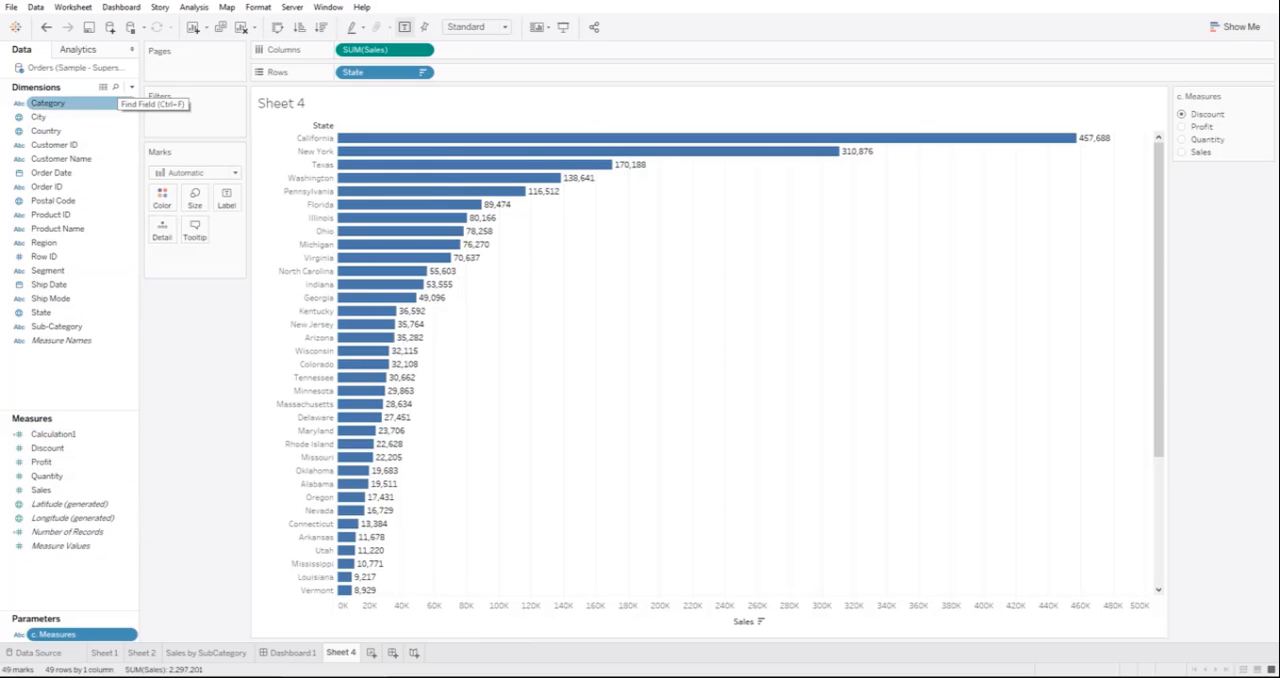
Step: Create a parameter named "c. Dimensions" with the String data type and its allowable values restricted to a list
left_click(132, 87)
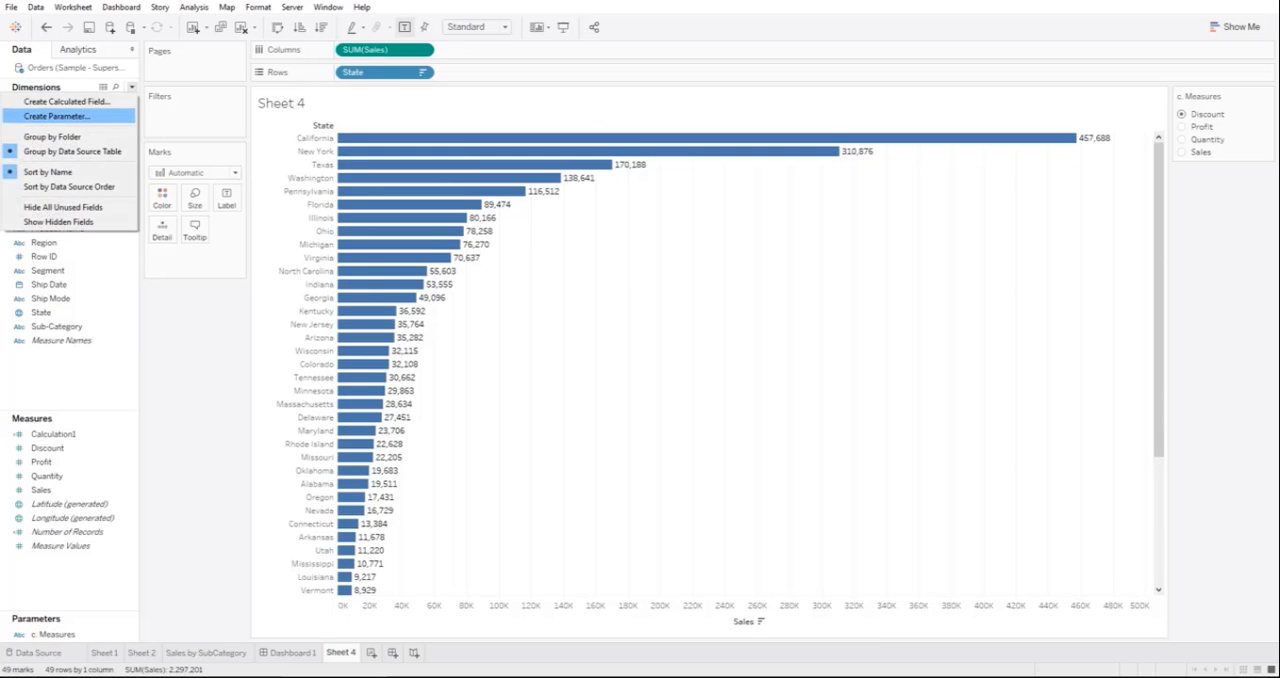
left_click(57, 116)
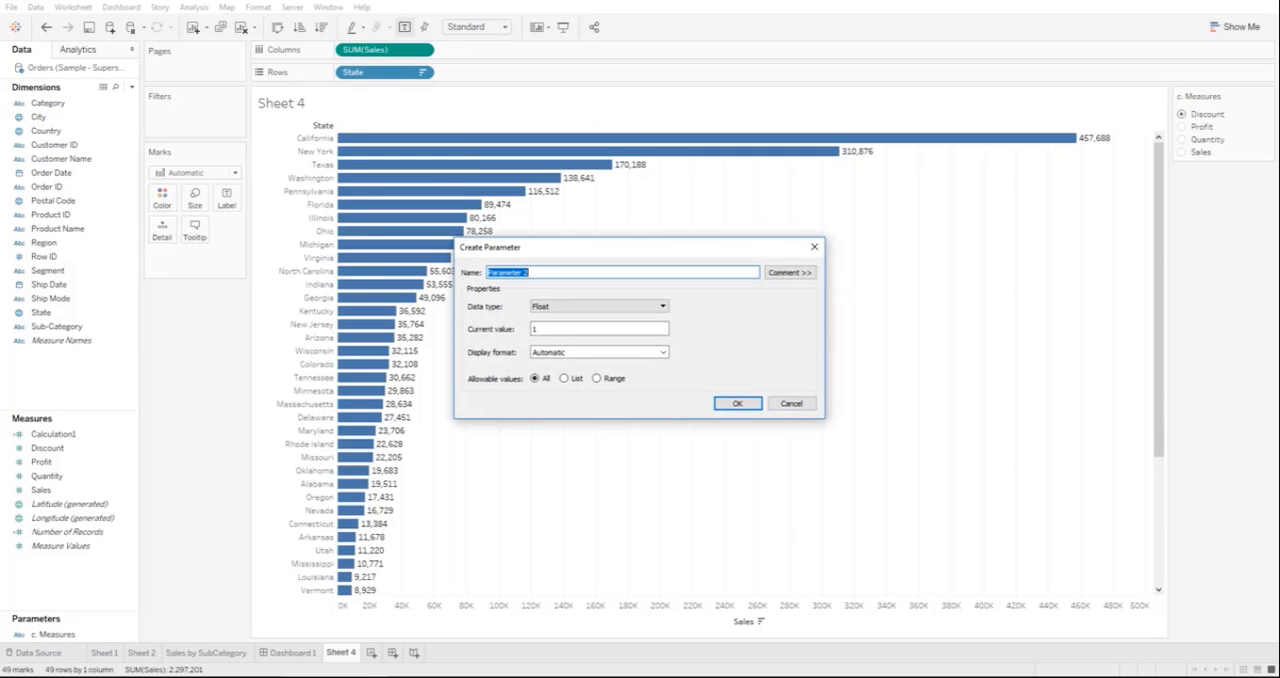
type("c. Dimensions")
left_click(599, 307)
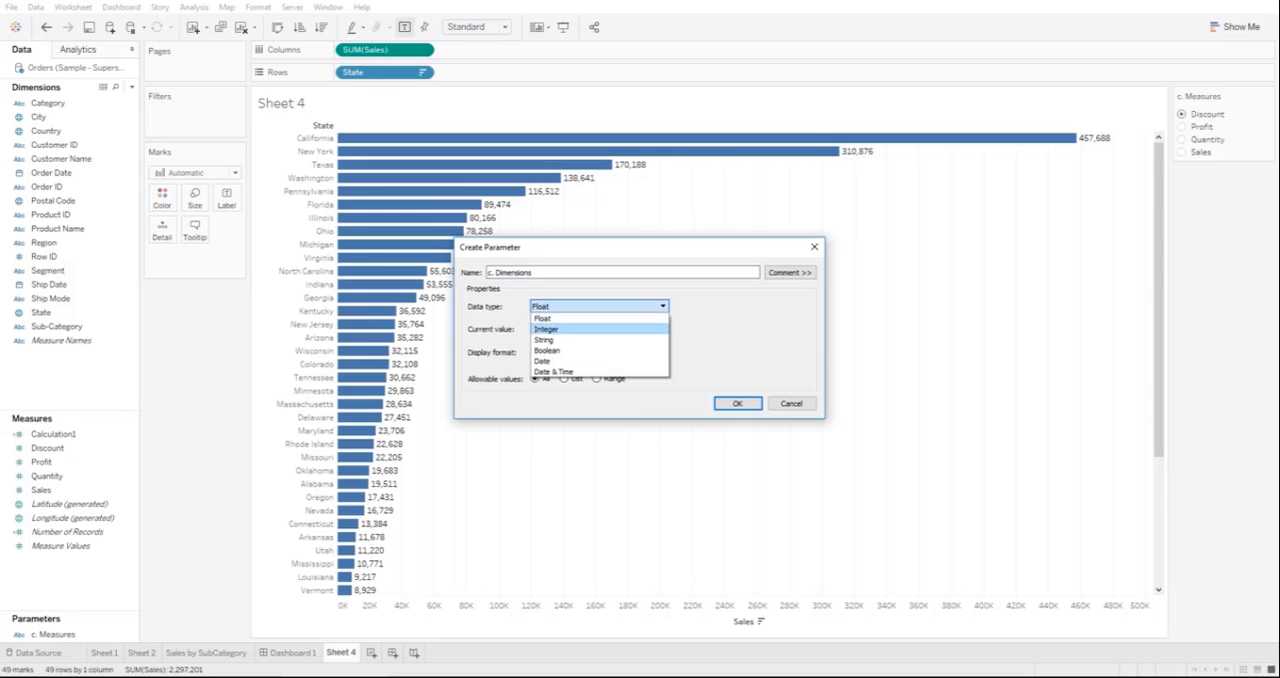
left_click(599, 340)
left_click(599, 329)
left_click(564, 379)
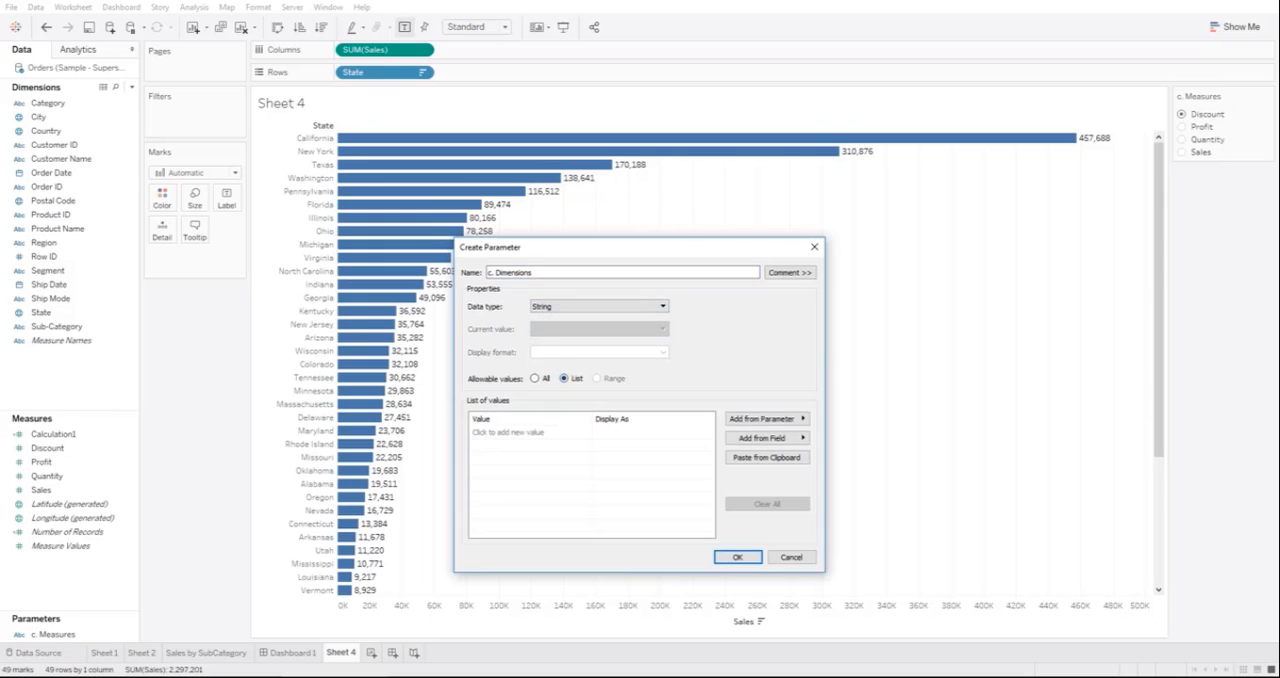
Step: Fill the parameter's list with the values Category, City, Customer ID and Customer Name, and save it
left_click(509, 433)
type("Cate")
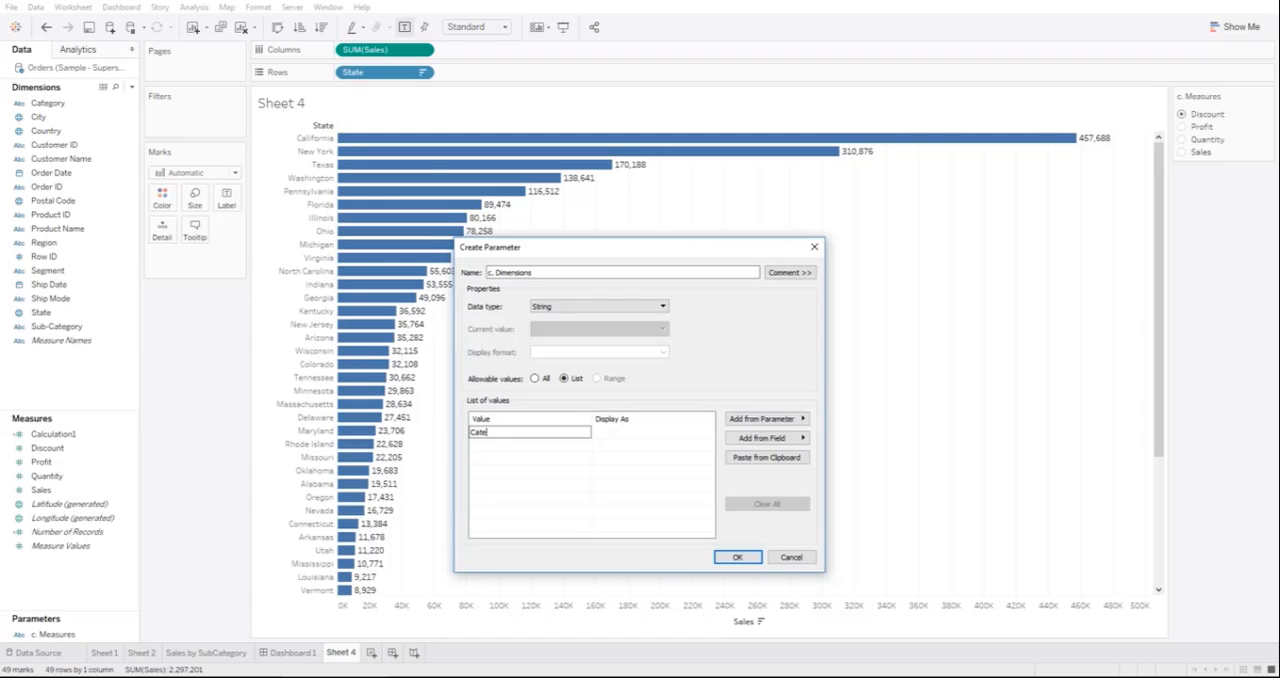
type("gory")
key("Return")
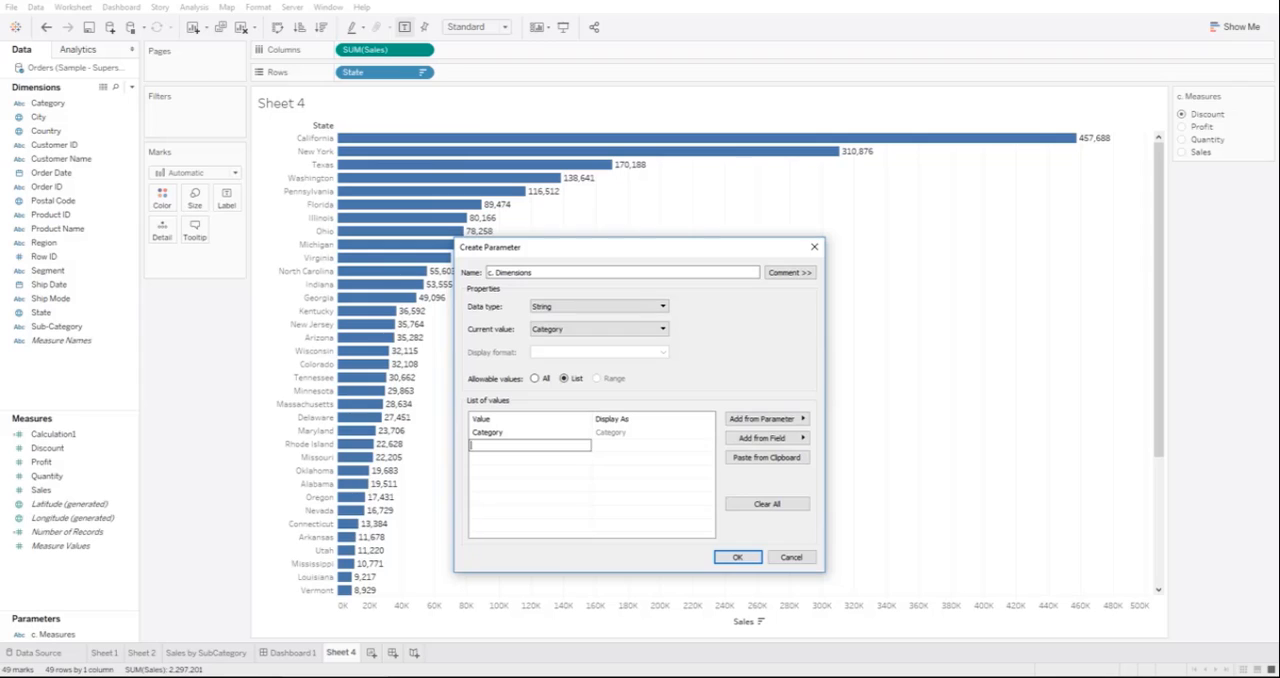
type("City")
key("Return")
type("C")
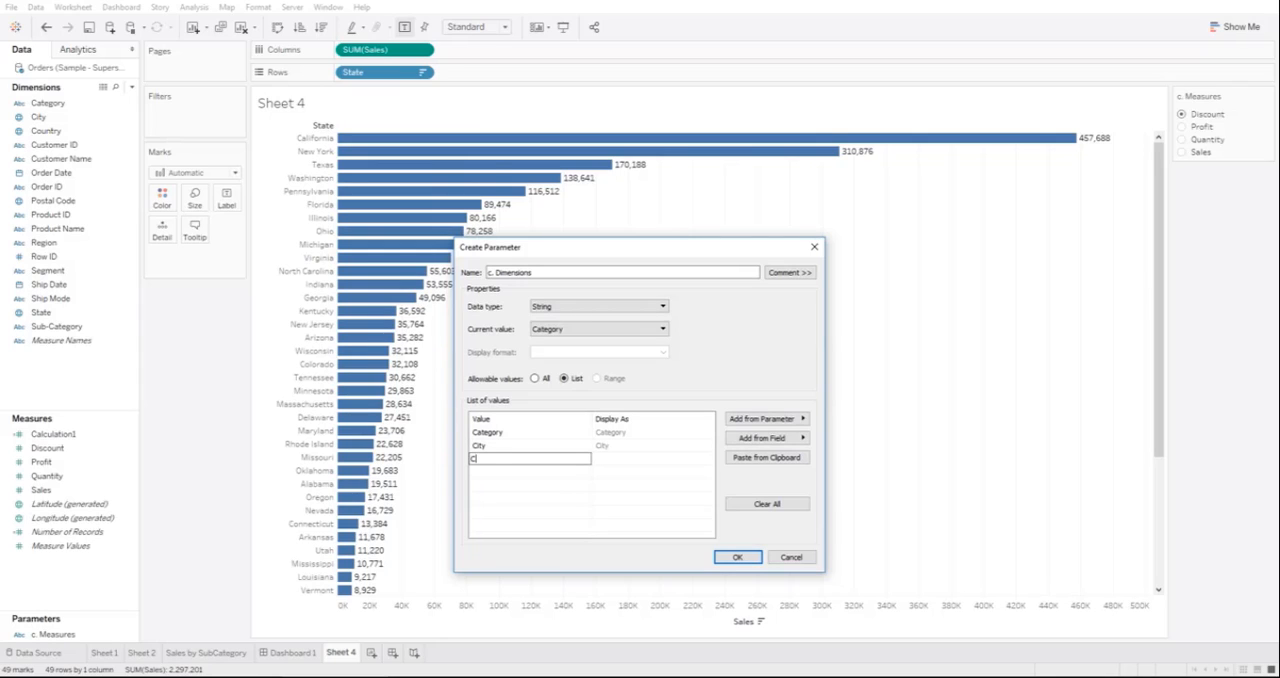
type("ustomer ID")
key("Return")
type("Customer")
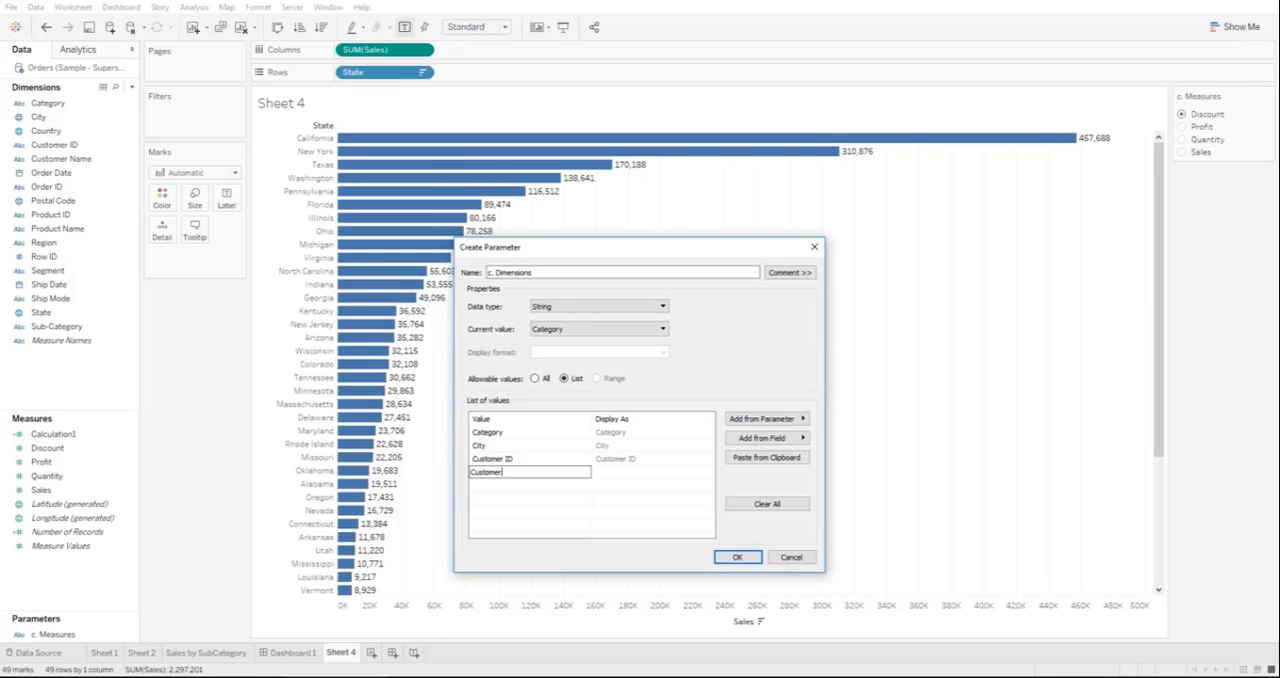
type(" Name")
key("Return")
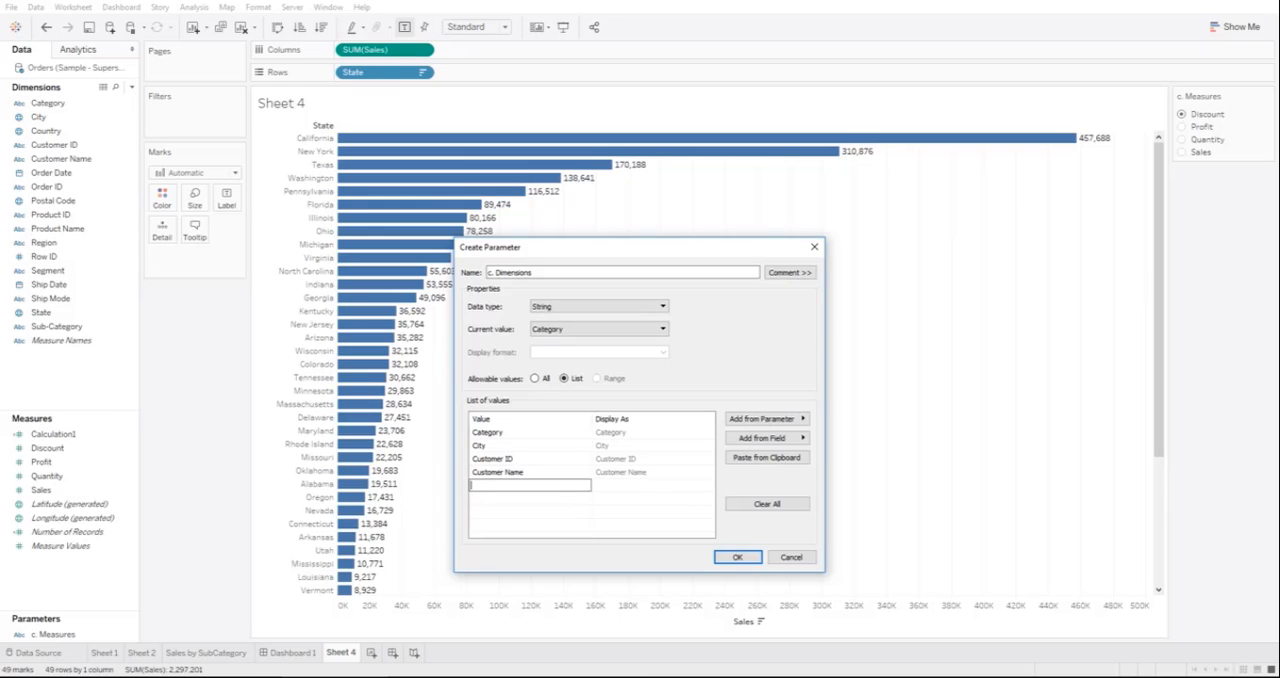
left_click(738, 557)
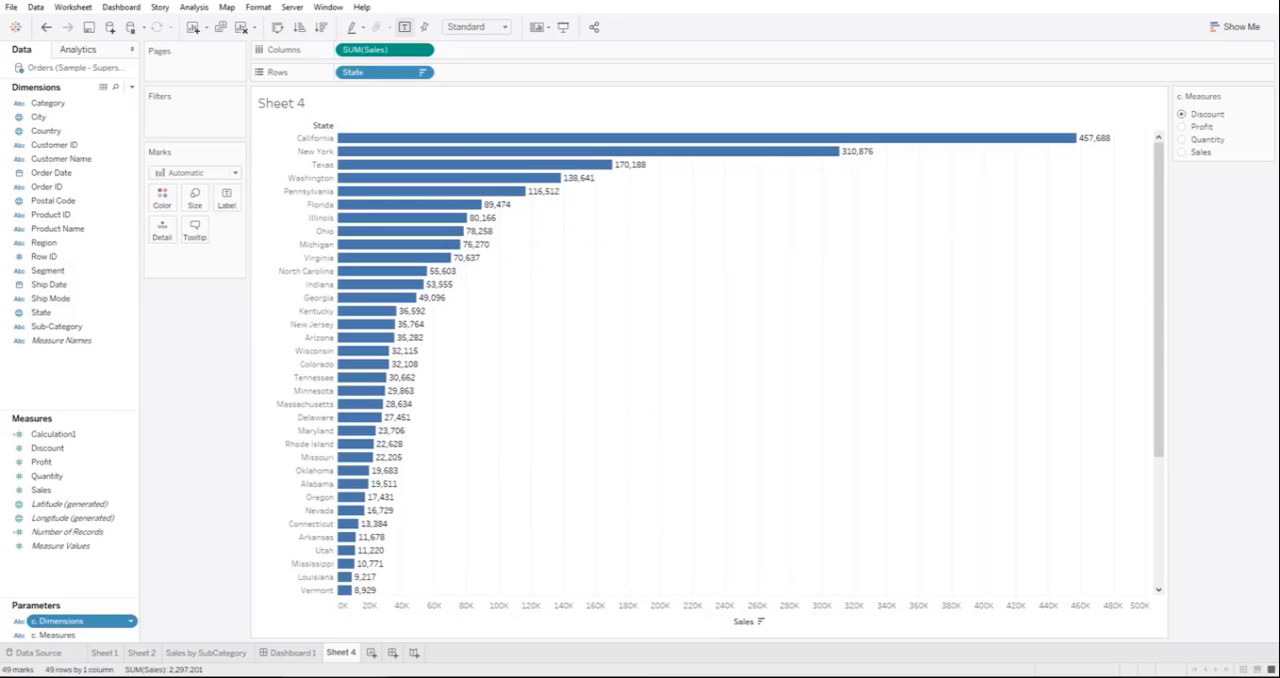
Step: Show the control of the c. Dimensions parameter on the sheet and display it as a single value list
right_click(66, 621)
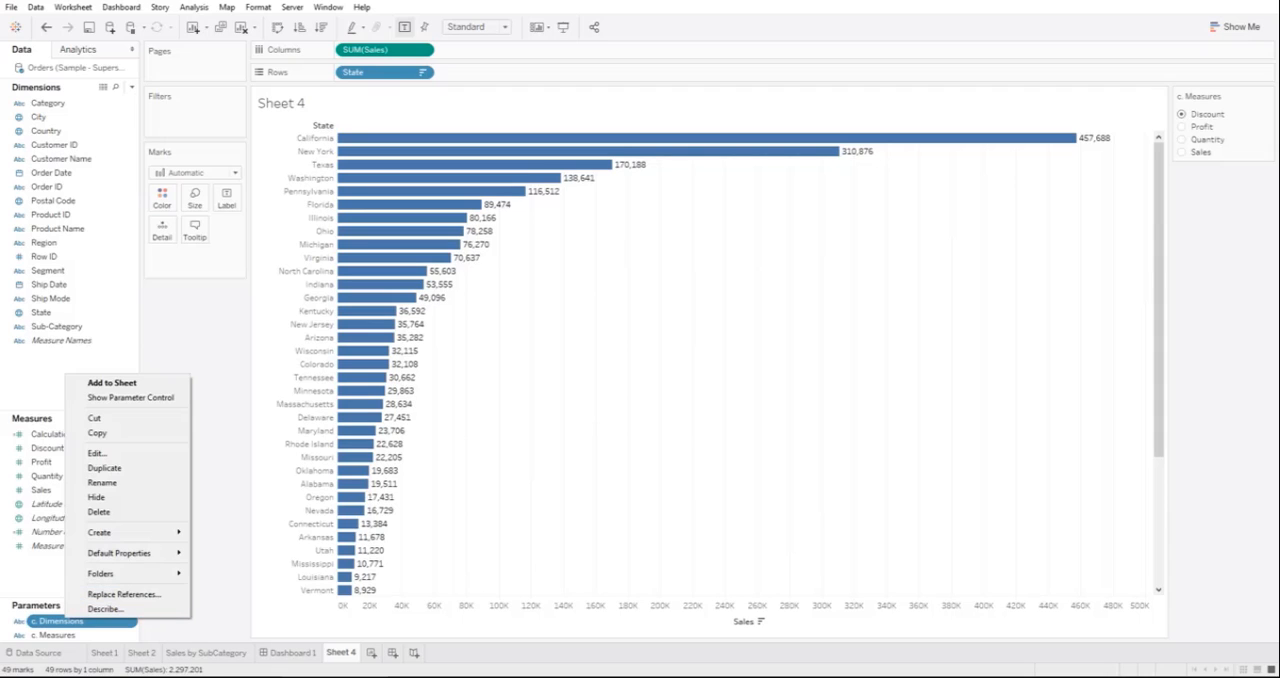
left_click(130, 397)
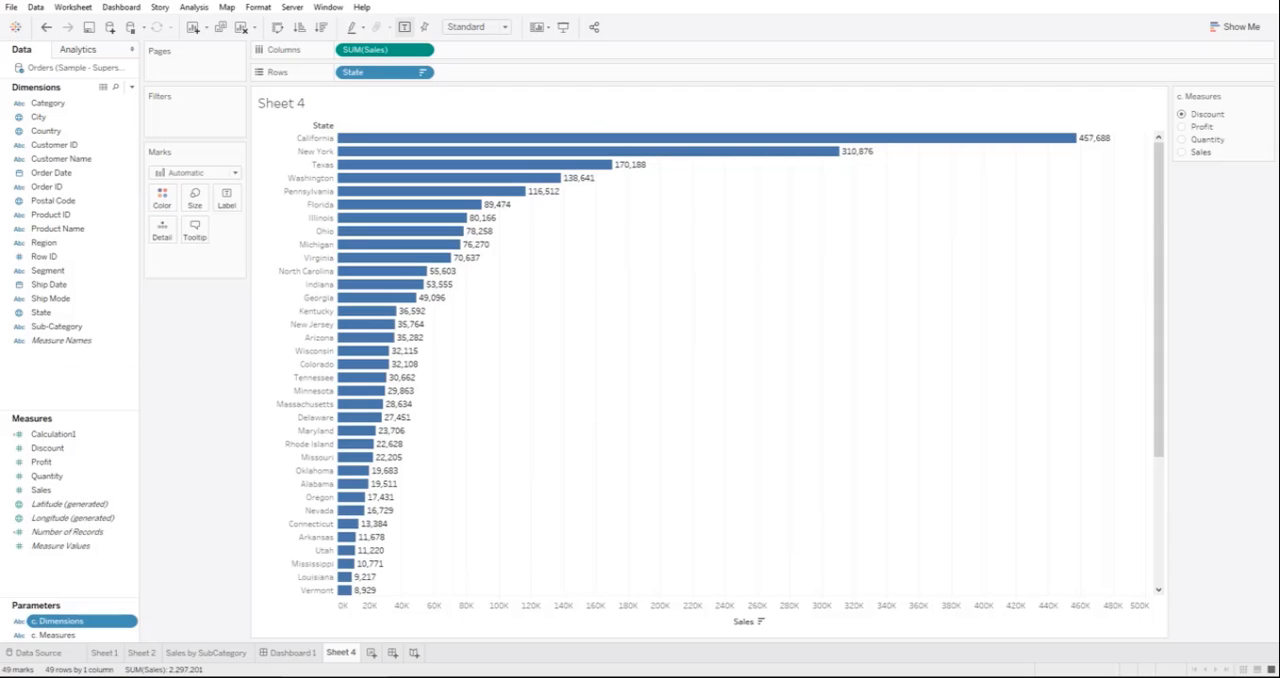
left_click(1267, 176)
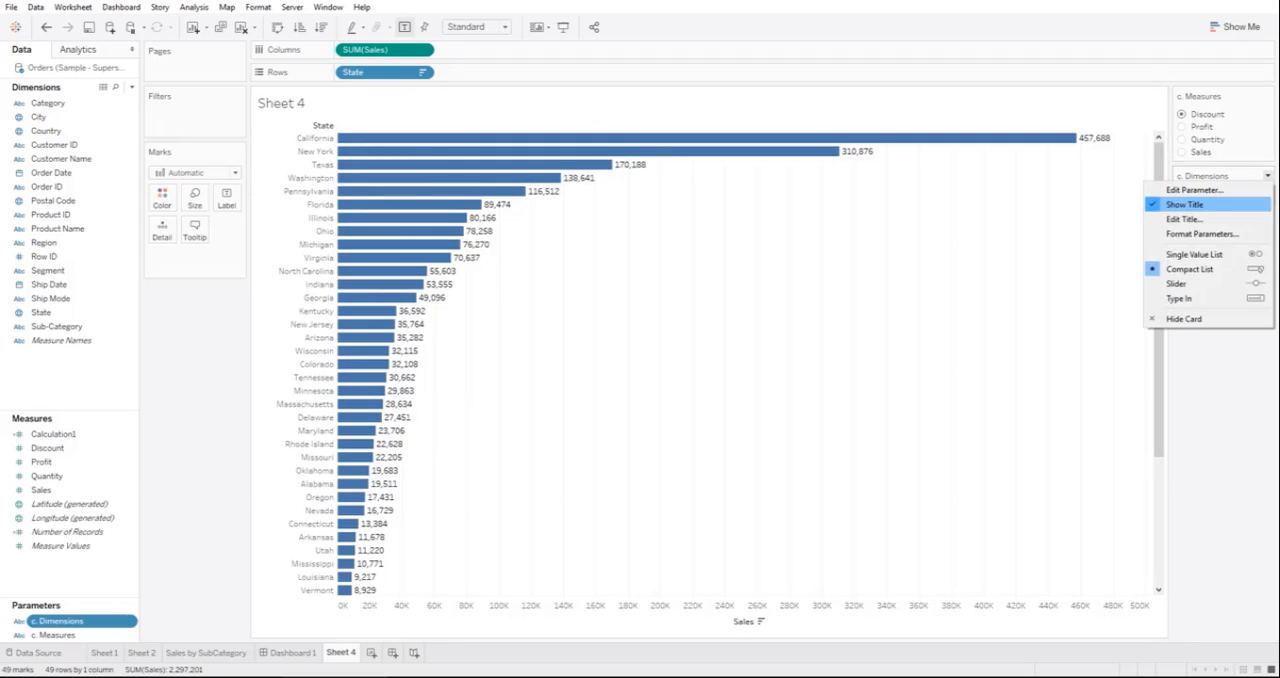
left_click(1200, 253)
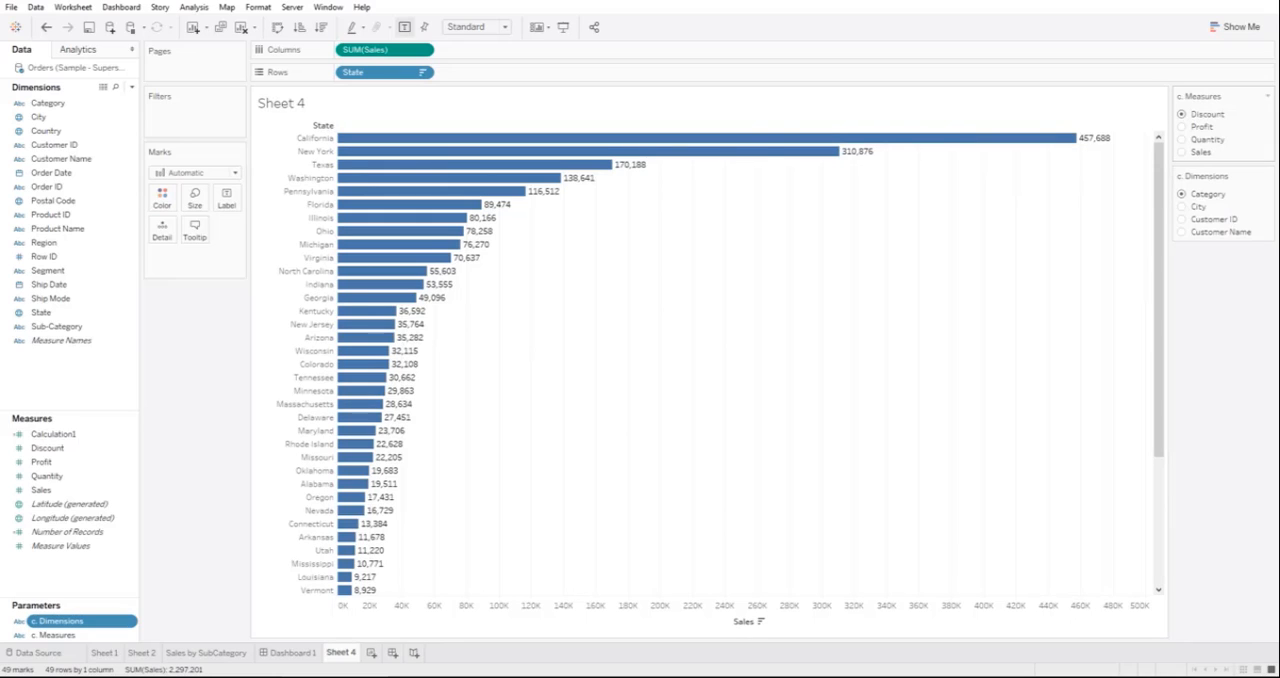
Step: Try the Profit, Quantity, Sales and Discount choices of the c. Measures control against the chart, ending on Quantity
left_click(1201, 127)
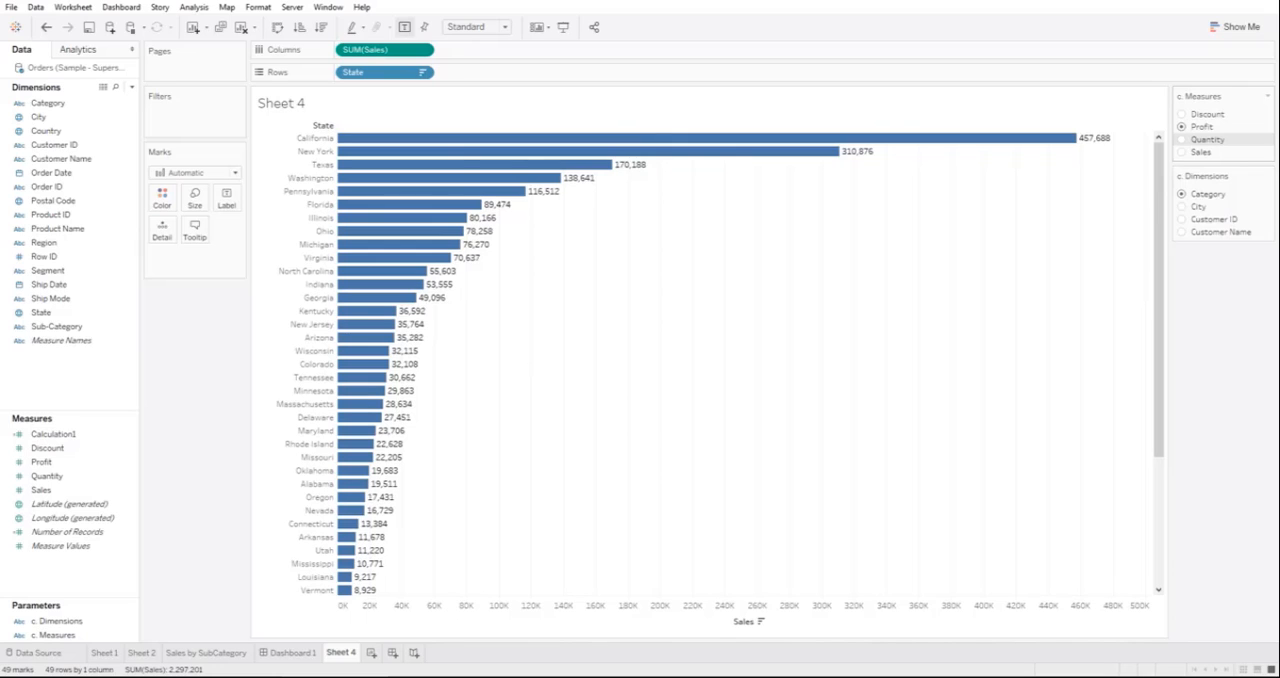
left_click(1207, 140)
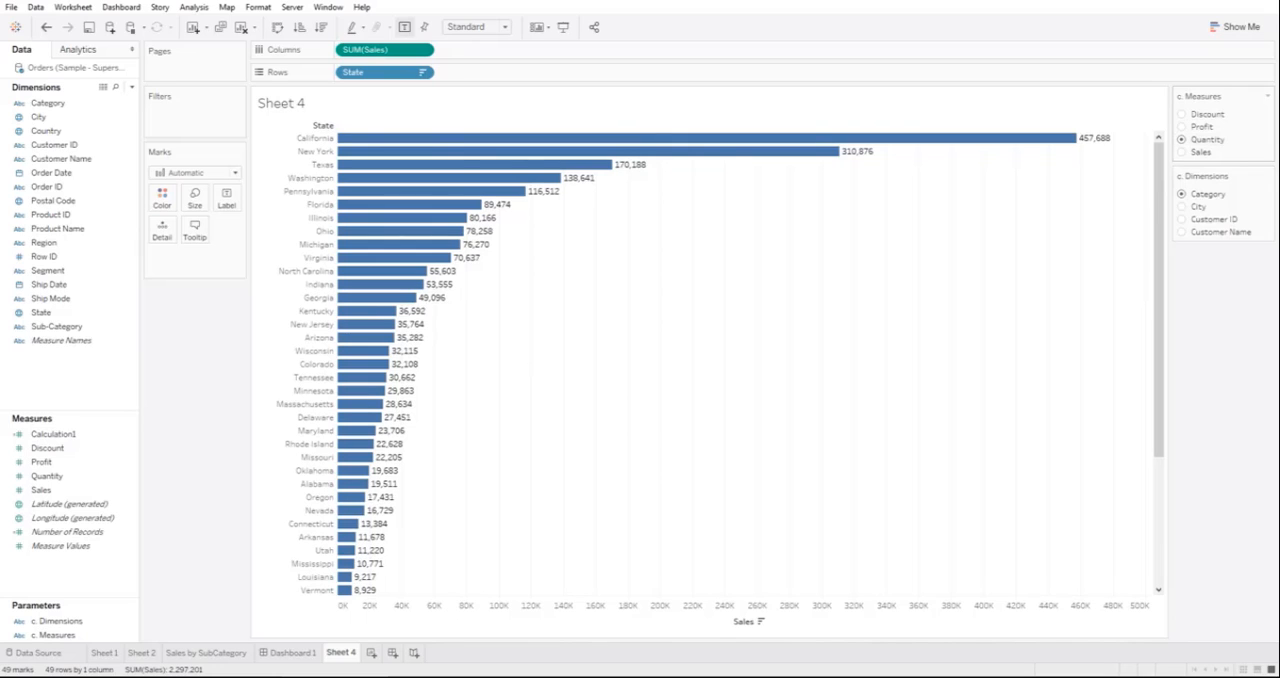
left_click(1201, 152)
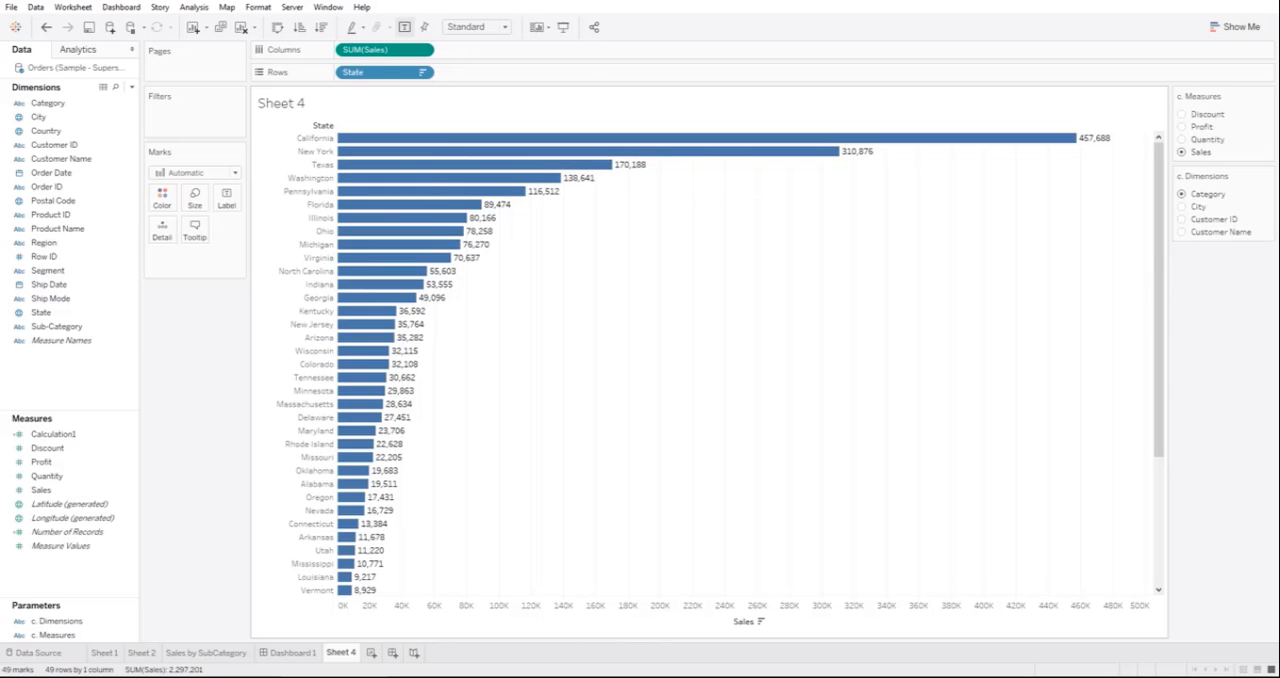
left_click(1207, 114)
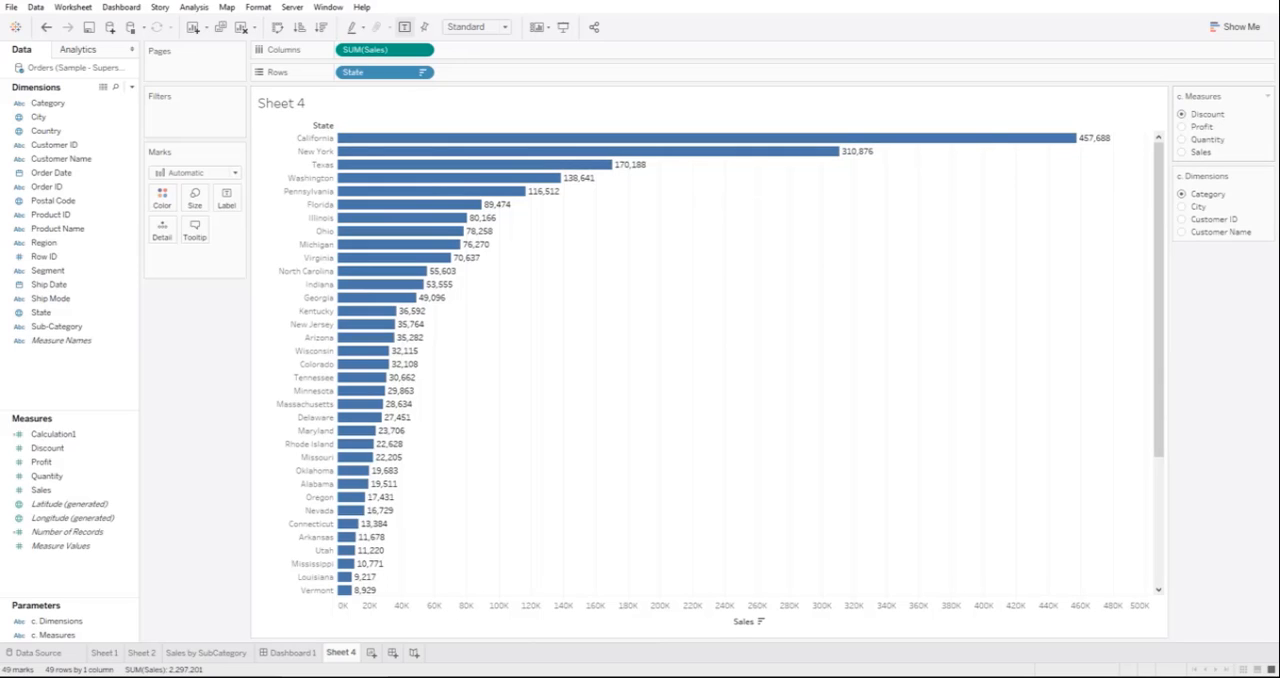
left_click(1202, 127)
left_click(1207, 140)
Step: Create a calculated field named "cal. Measures" and begin its formula with case [c. Measures]
left_click(131, 87)
left_click(67, 101)
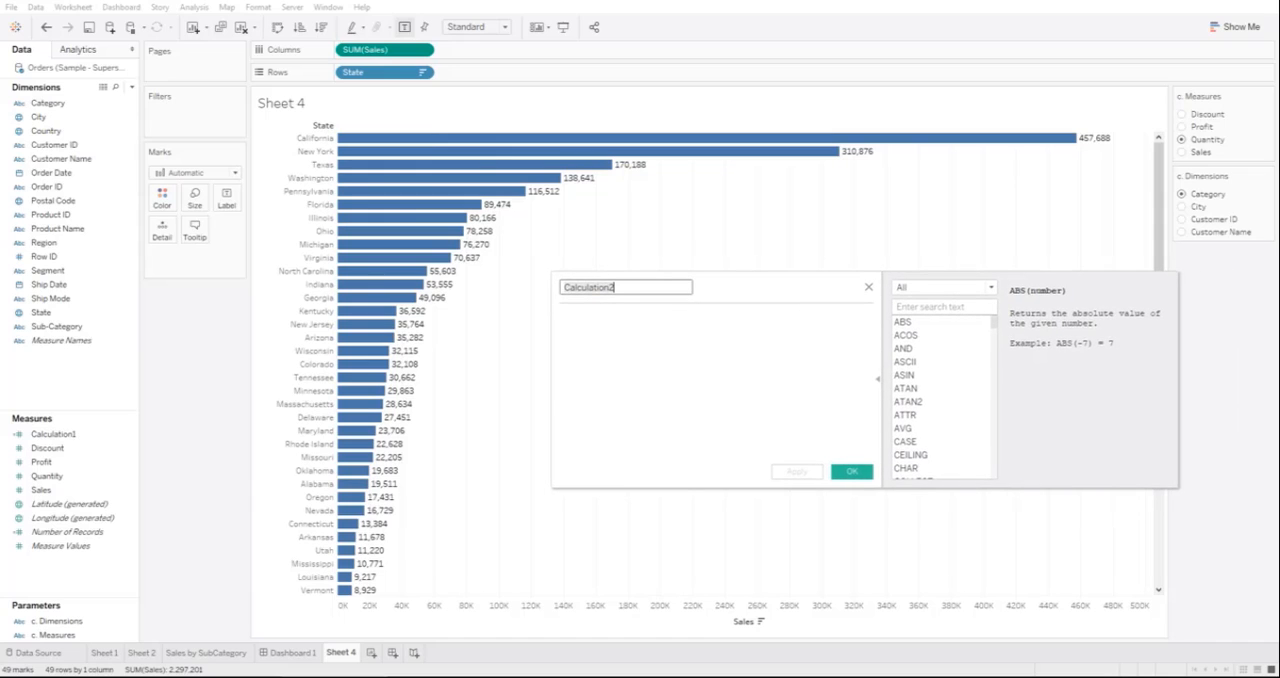
type("cal.")
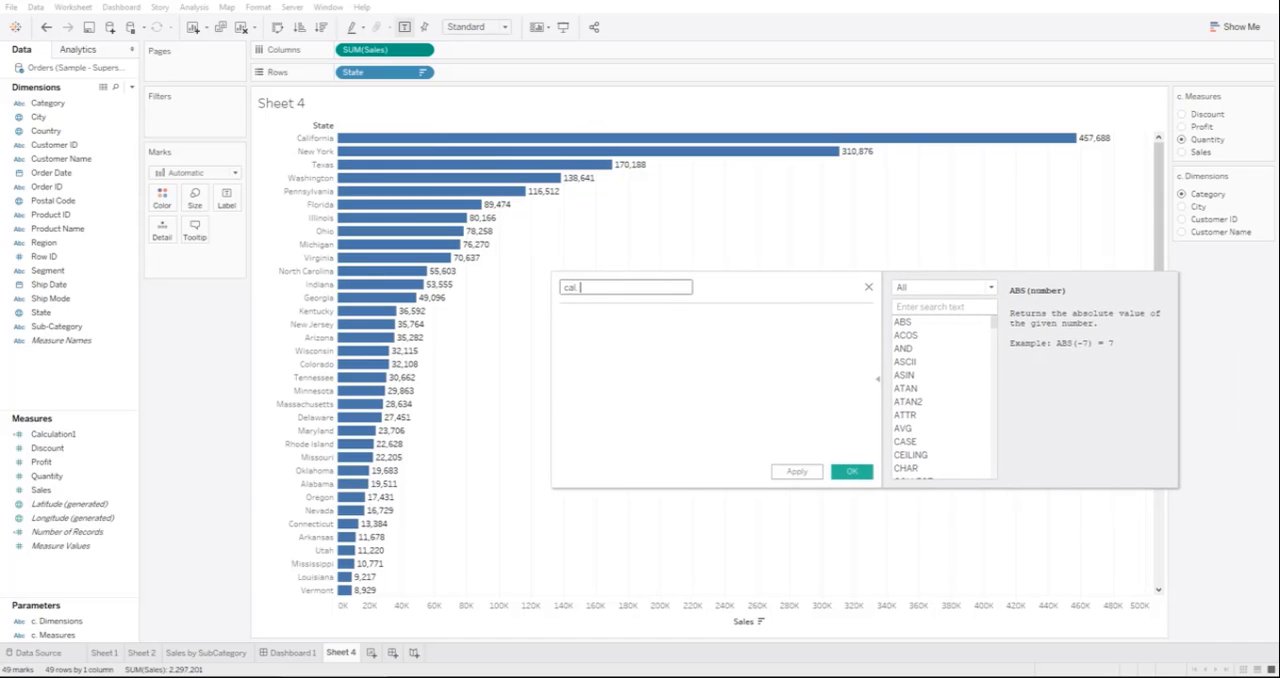
type(" Measures")
key("Tab")
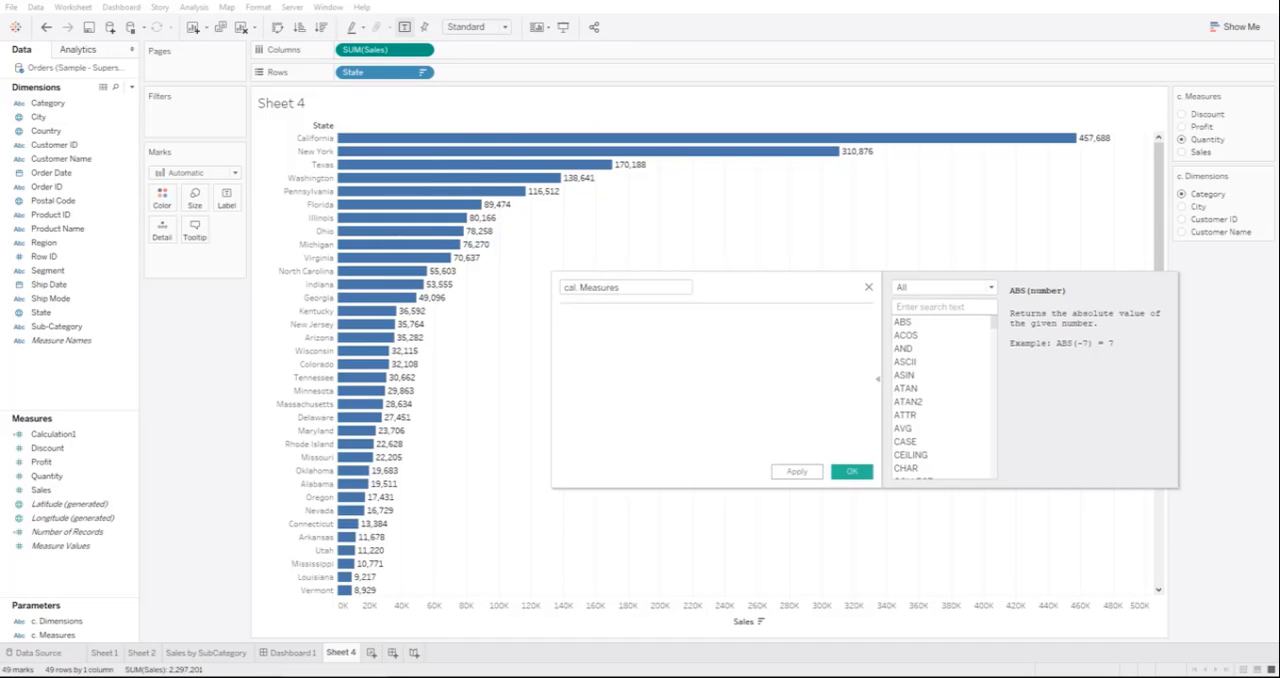
type("case")
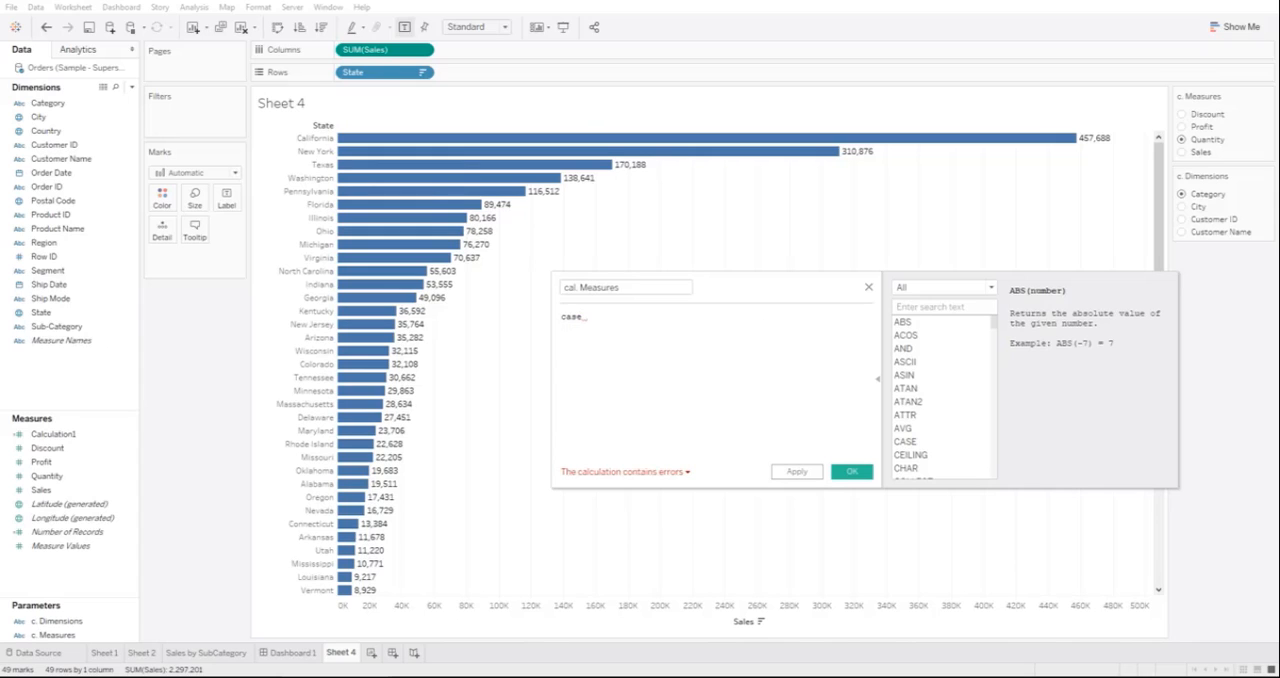
left_click_drag(50, 635, 640, 320)
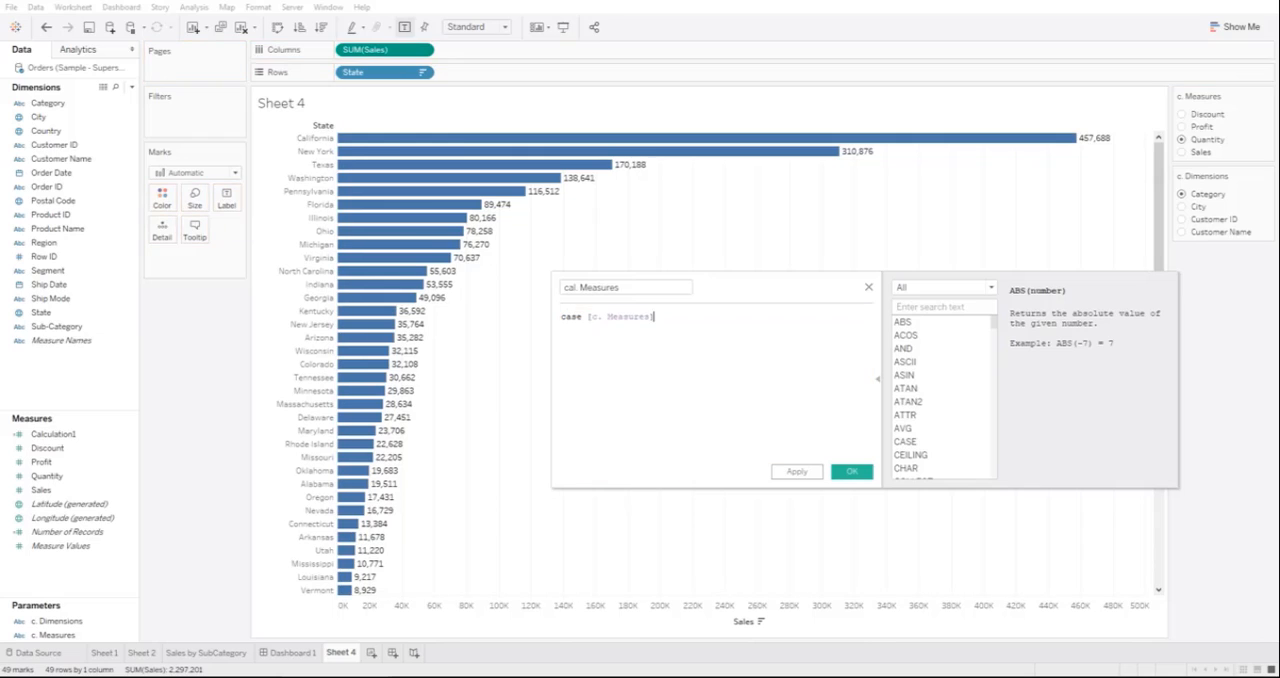
Step: Add a when branch to the formula that returns the sum of the Discount field for the value "Discount"
type("w")
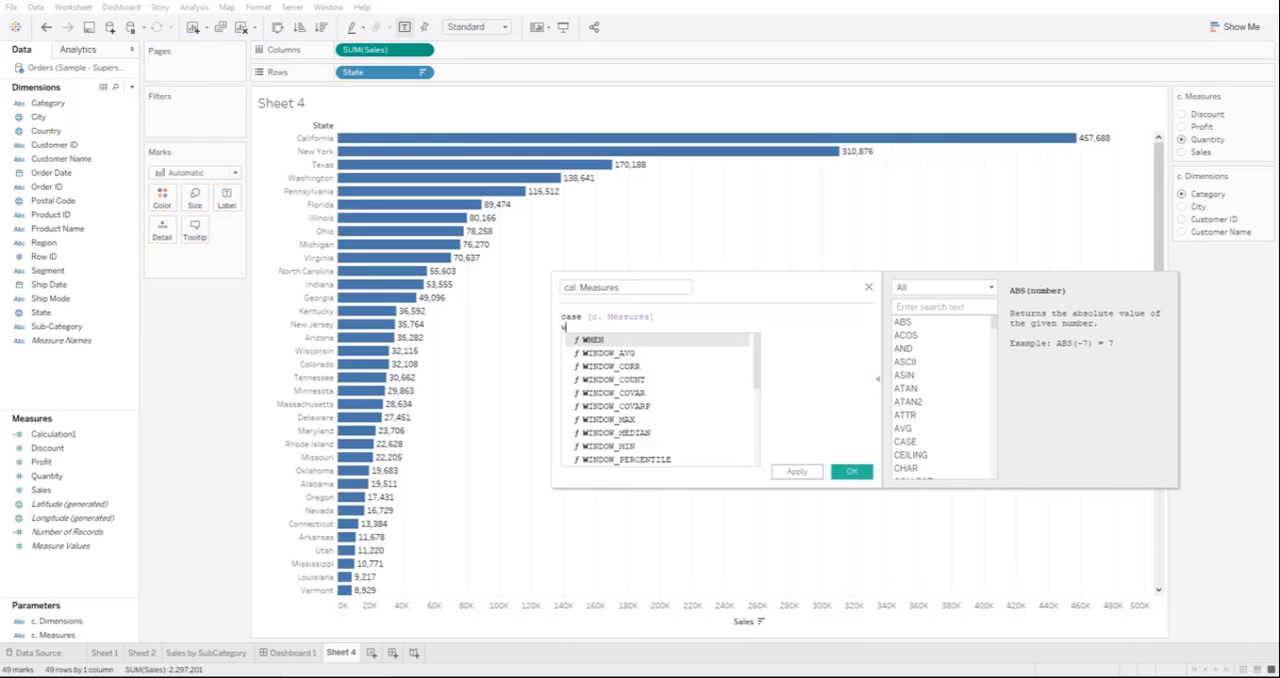
type("hen \"")
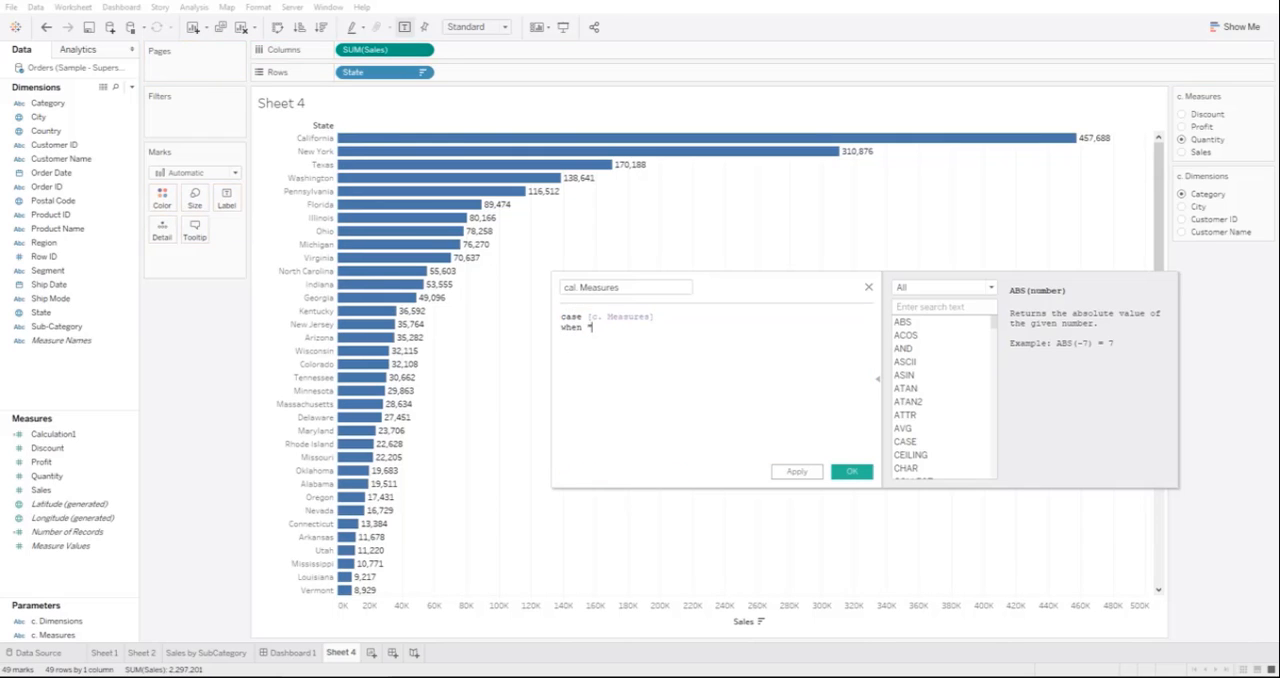
type("Discount\" then ")
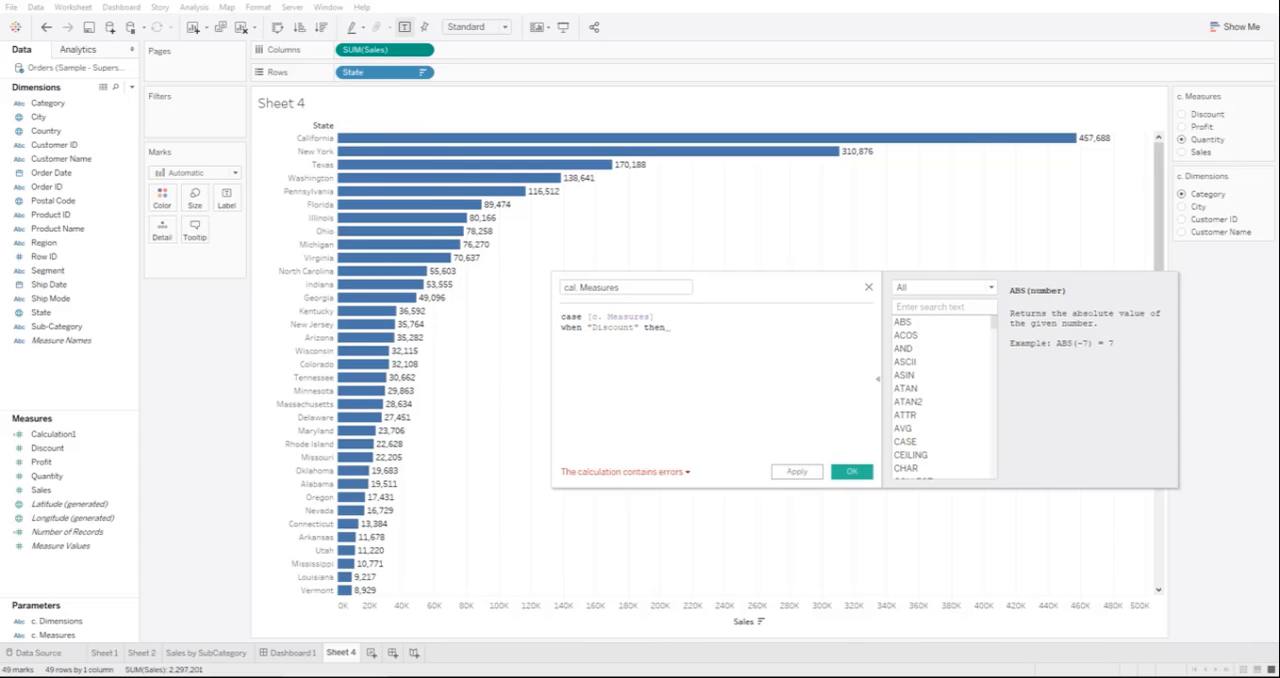
type("Sum(discou")
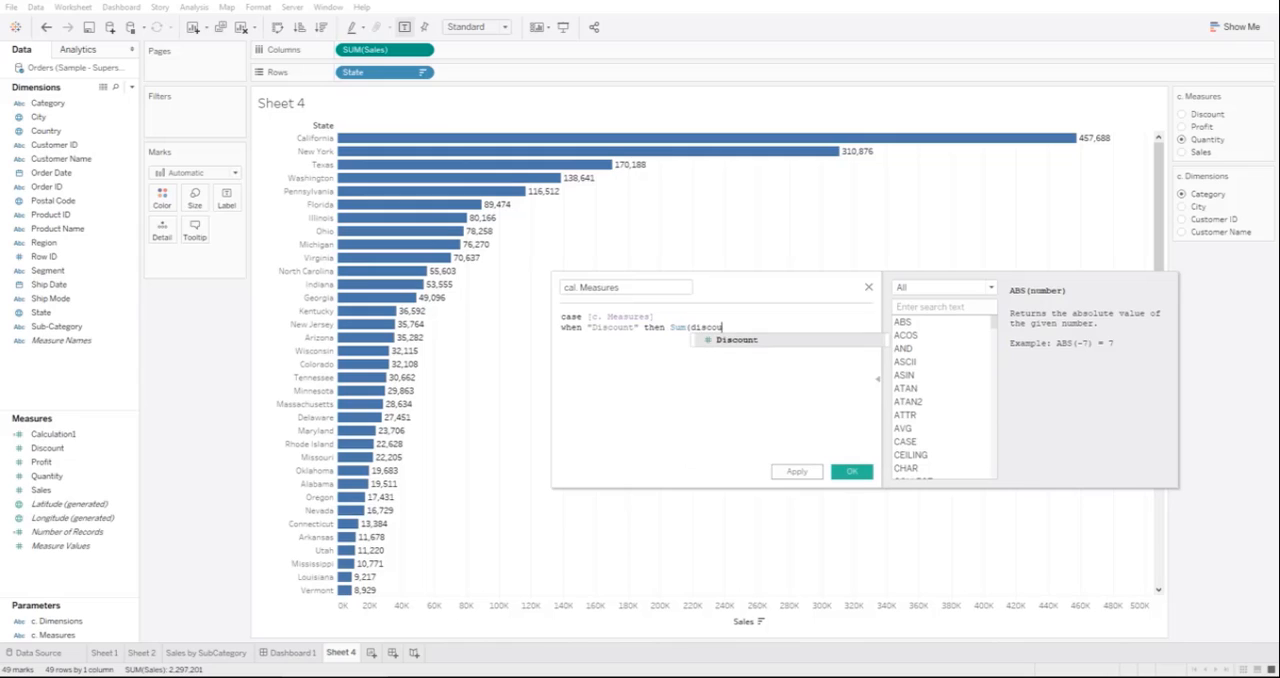
key("Return")
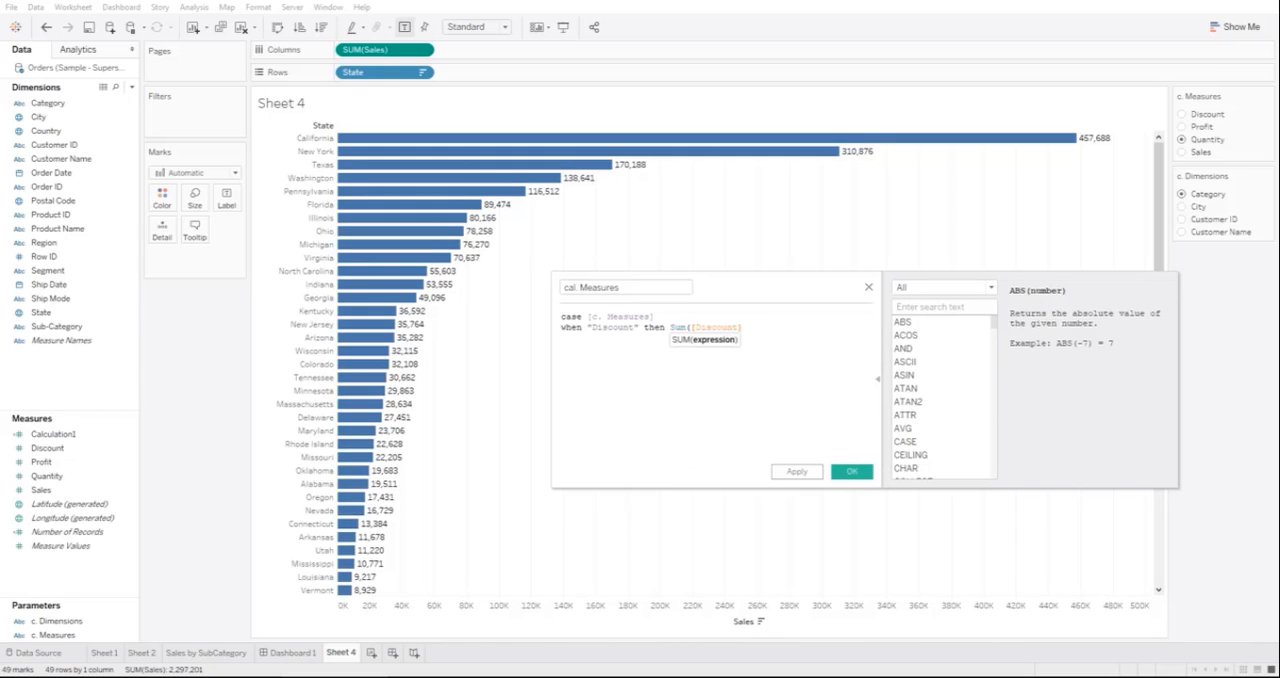
key("Return")
Step: Add the branch when "Profit" then Sum([Profit]) to the case formula
type("when \"P")
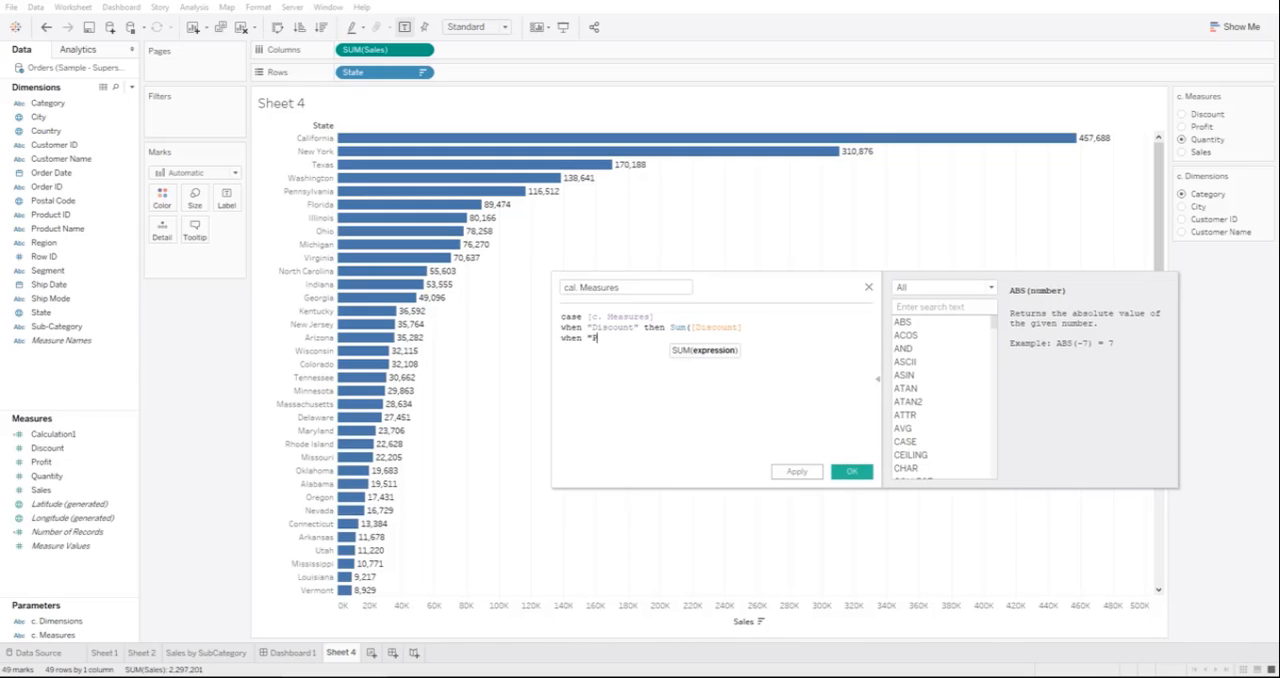
type("rofit\" then Sum")
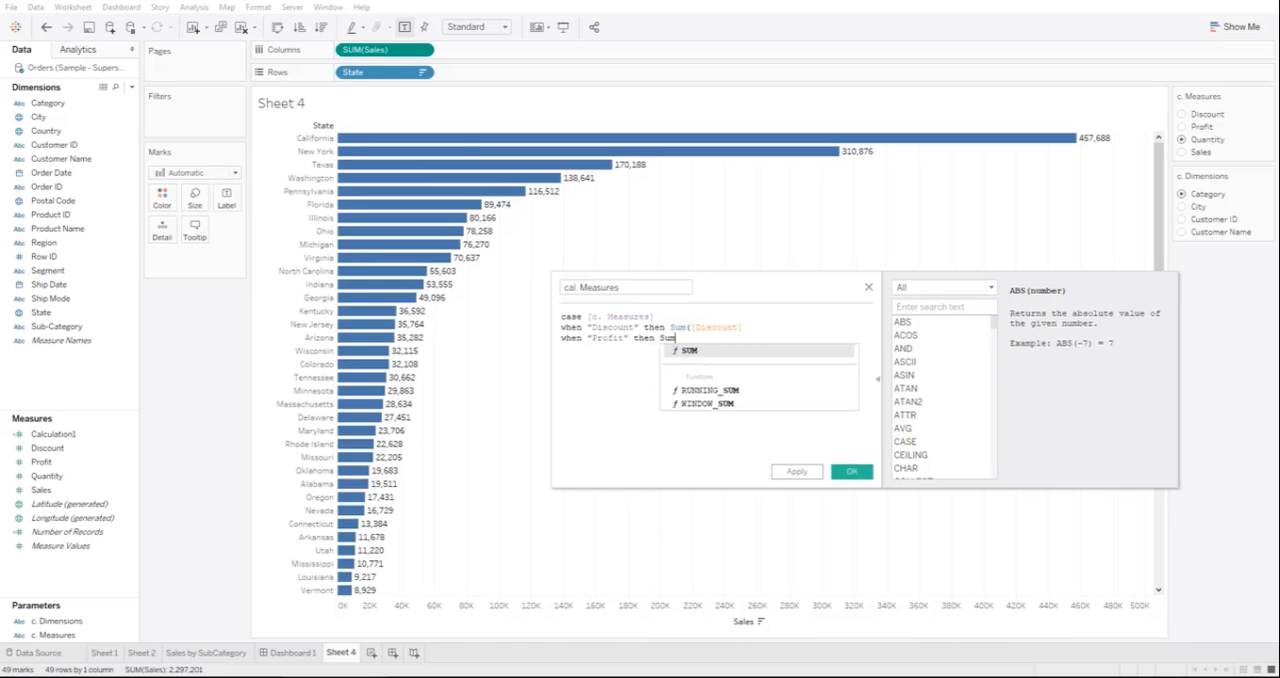
type("(profit")
key("Return")
type(")")
key("Return")
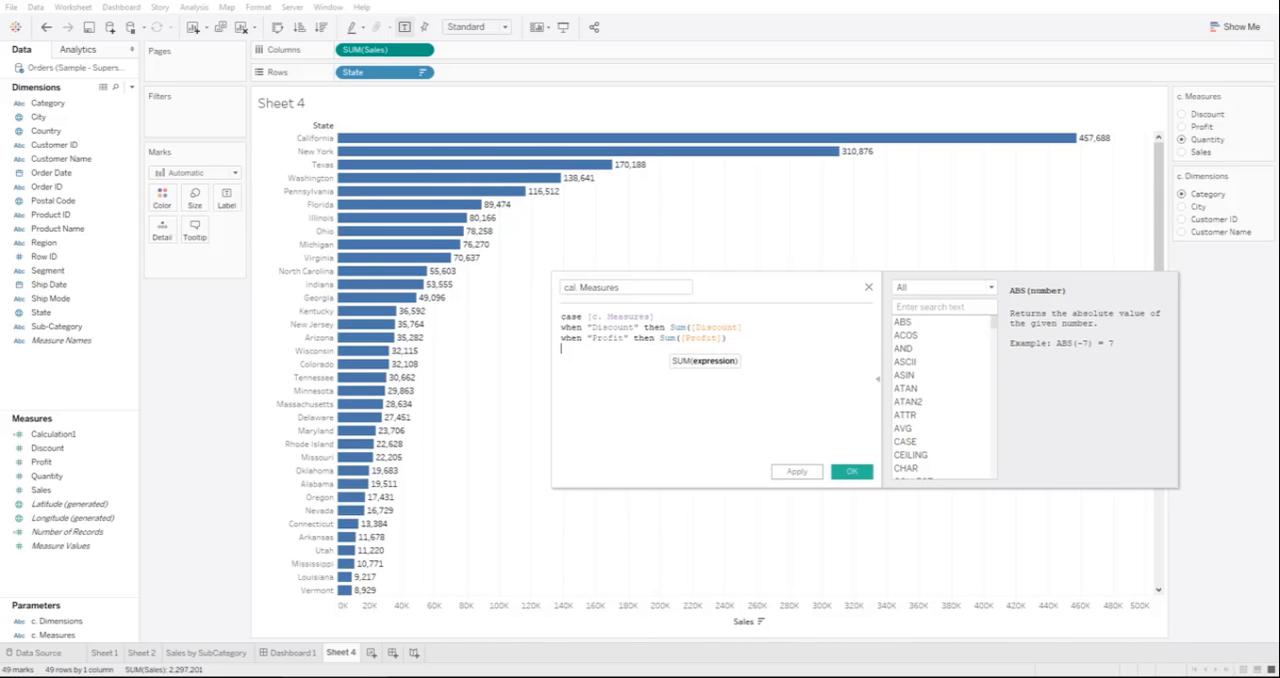
Step: Add the branch when "Quantity" then the sum of the Quantity field to the case formula
type("when \"Quantity\" then Sum")
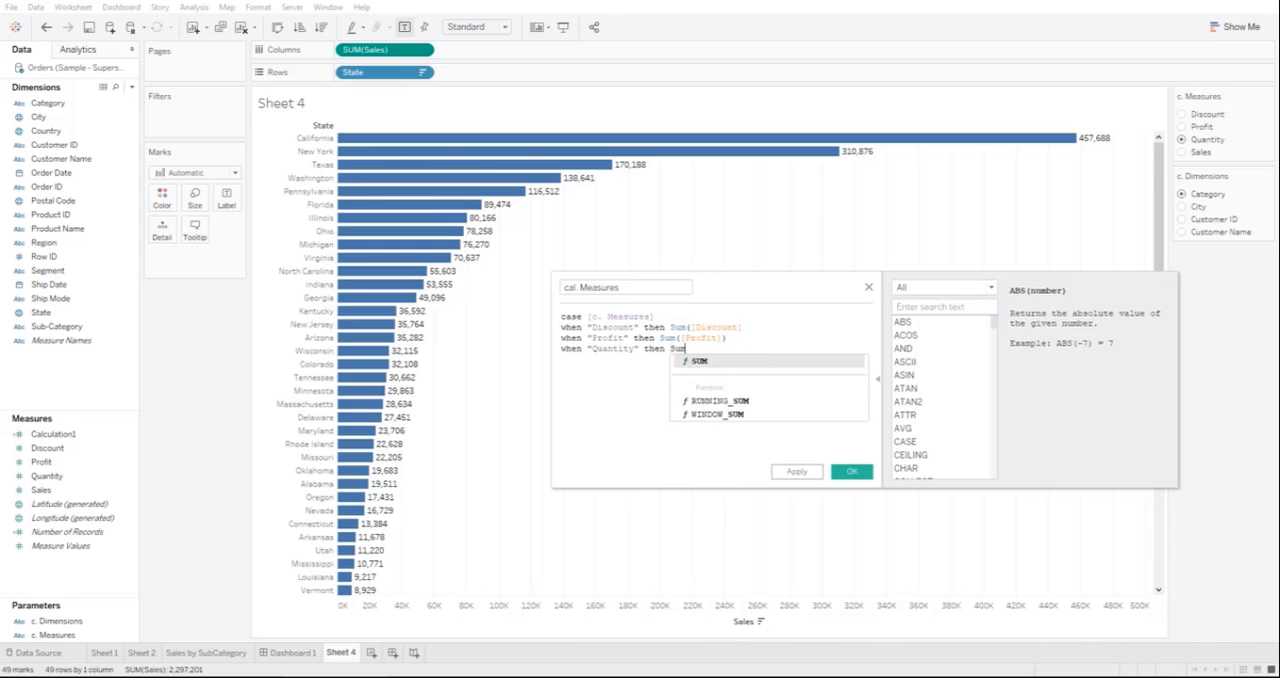
type("(q")
key("Return")
type(")")
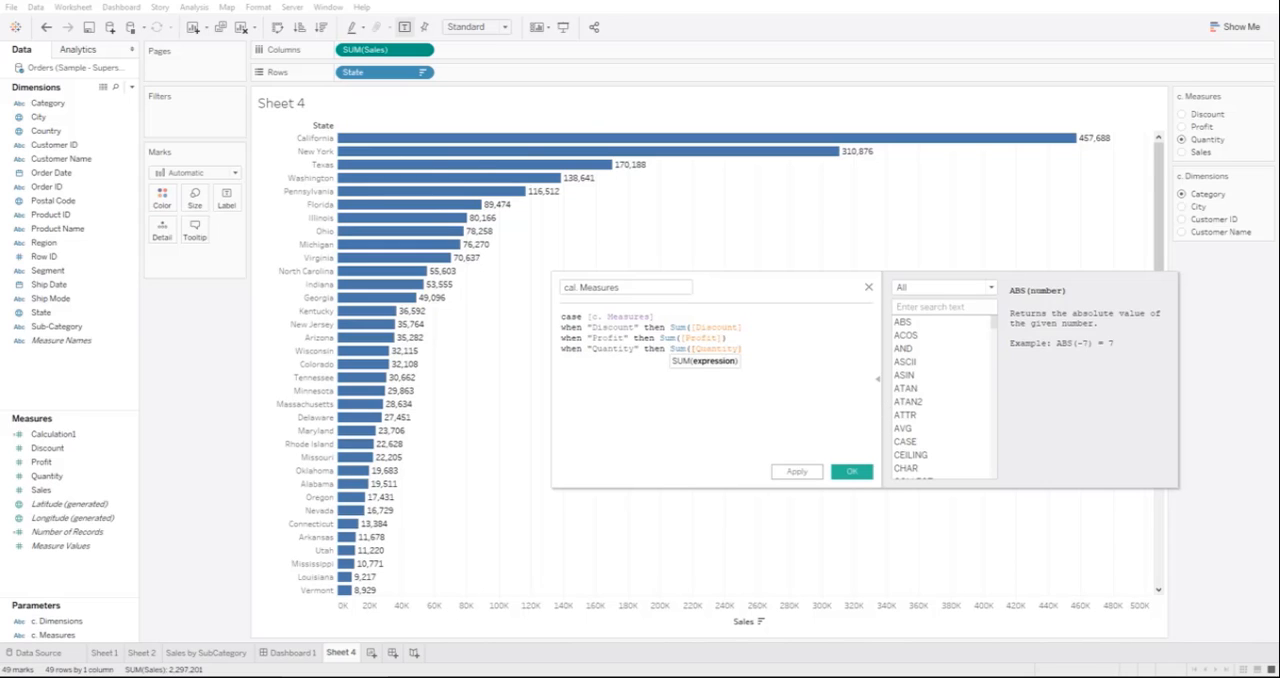
Step: Add the branch when "Sales" then Sum(Sales) and close the case formula with END
key("Return")
type("wh")
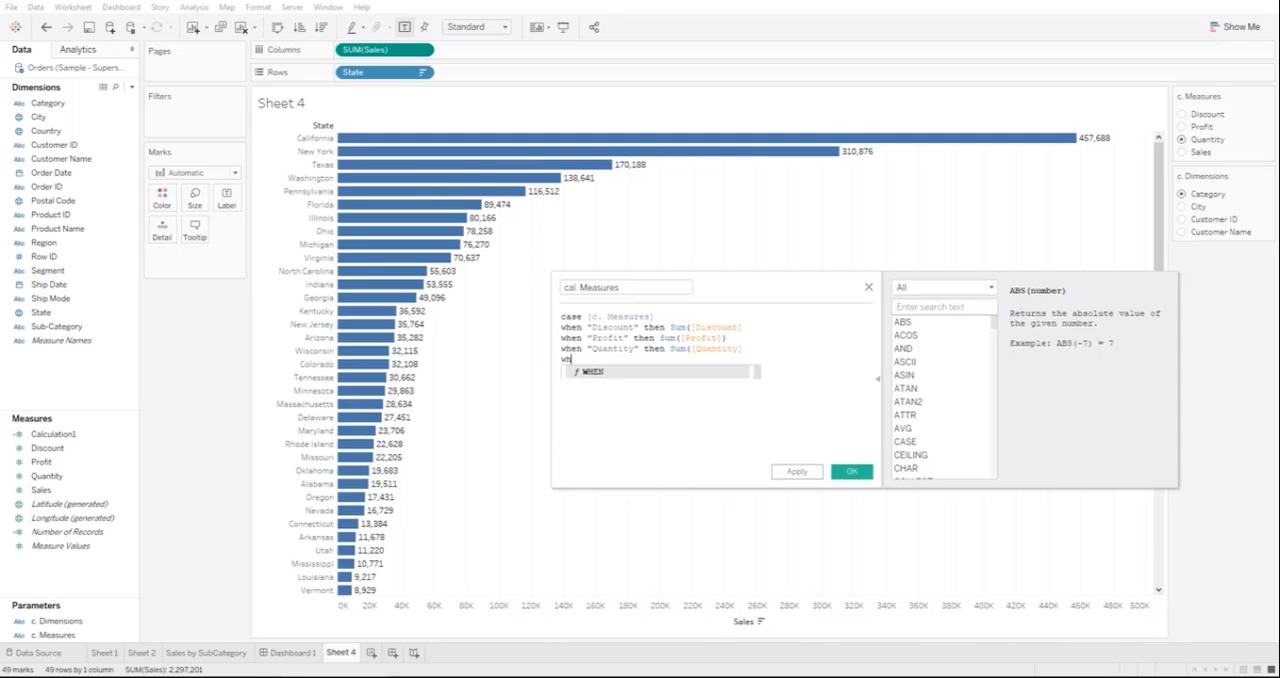
type("en \"Saels")
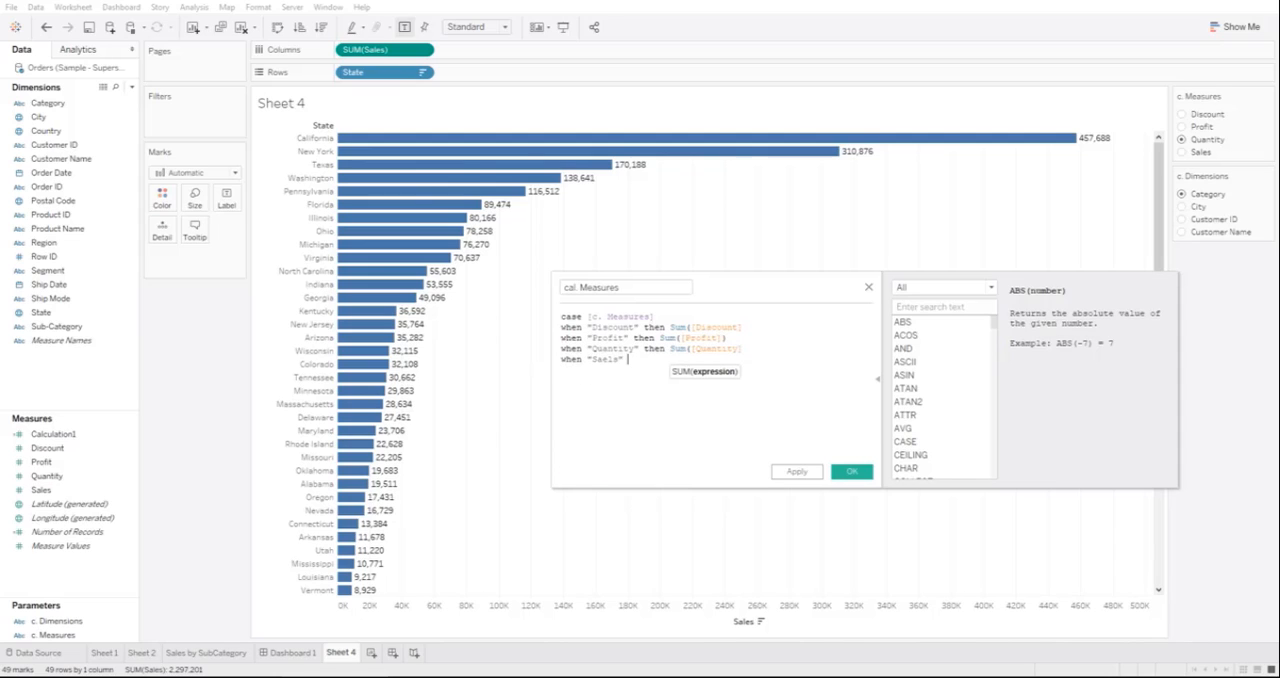
key("BackSpace")
key("BackSpace")
type("les\" then Sum(Sales)")
key("Return")
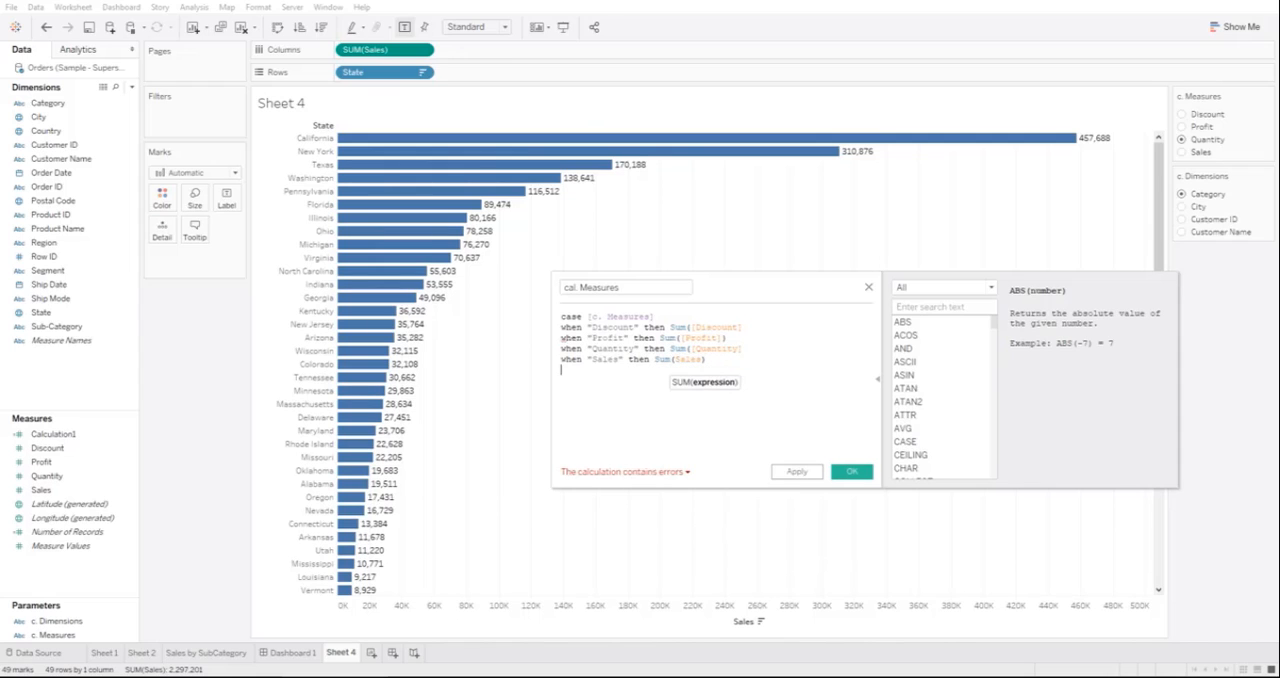
type("END")
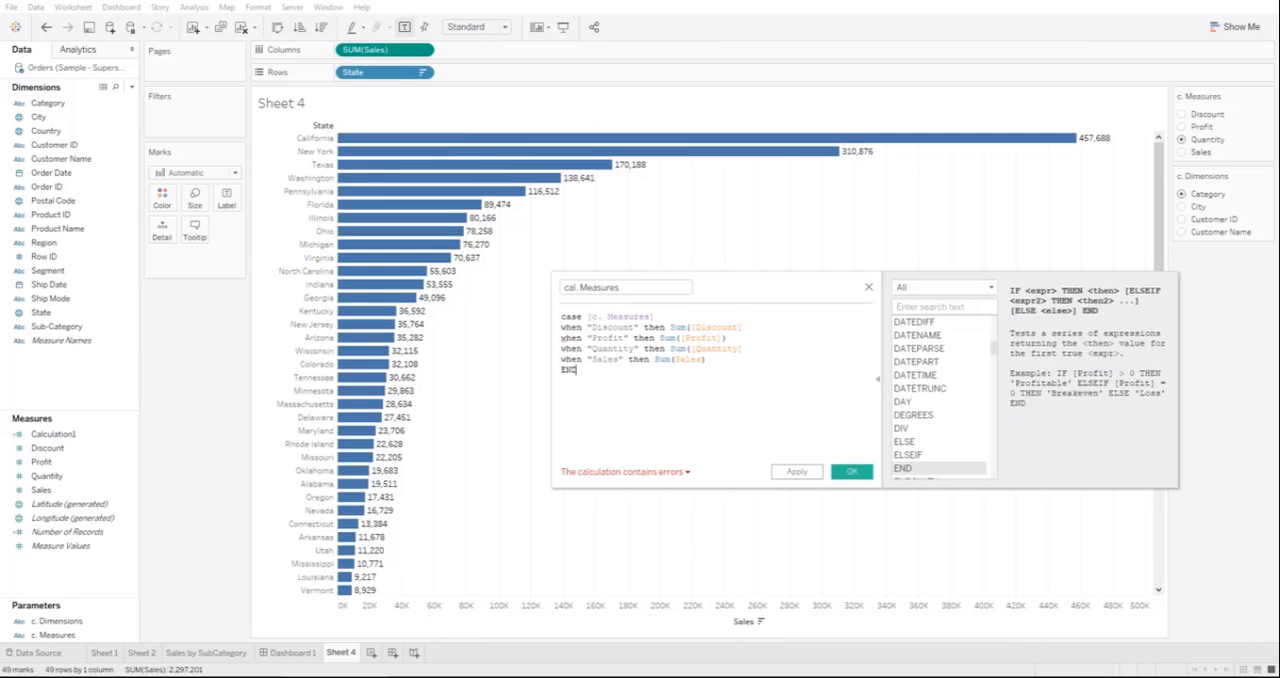
Step: Add the missing closing parentheses after [Discount] and [Quantity] in the formula and save the calculated field
left_click(625, 472)
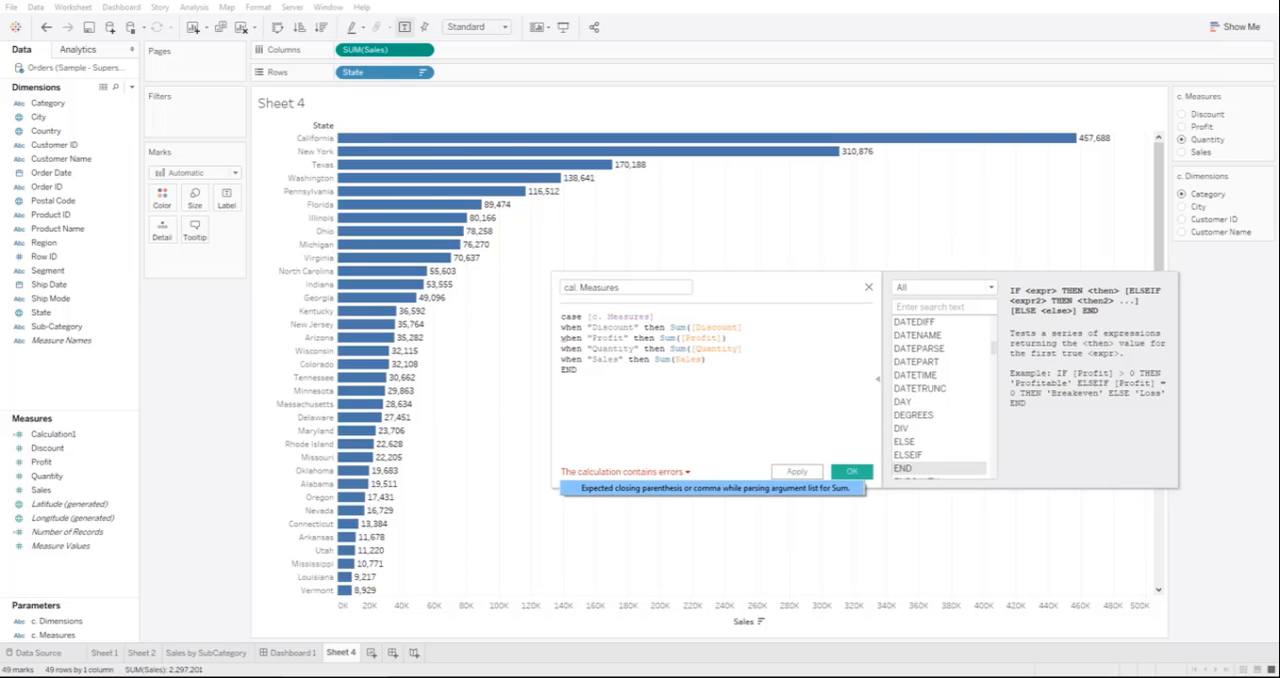
left_click(742, 328)
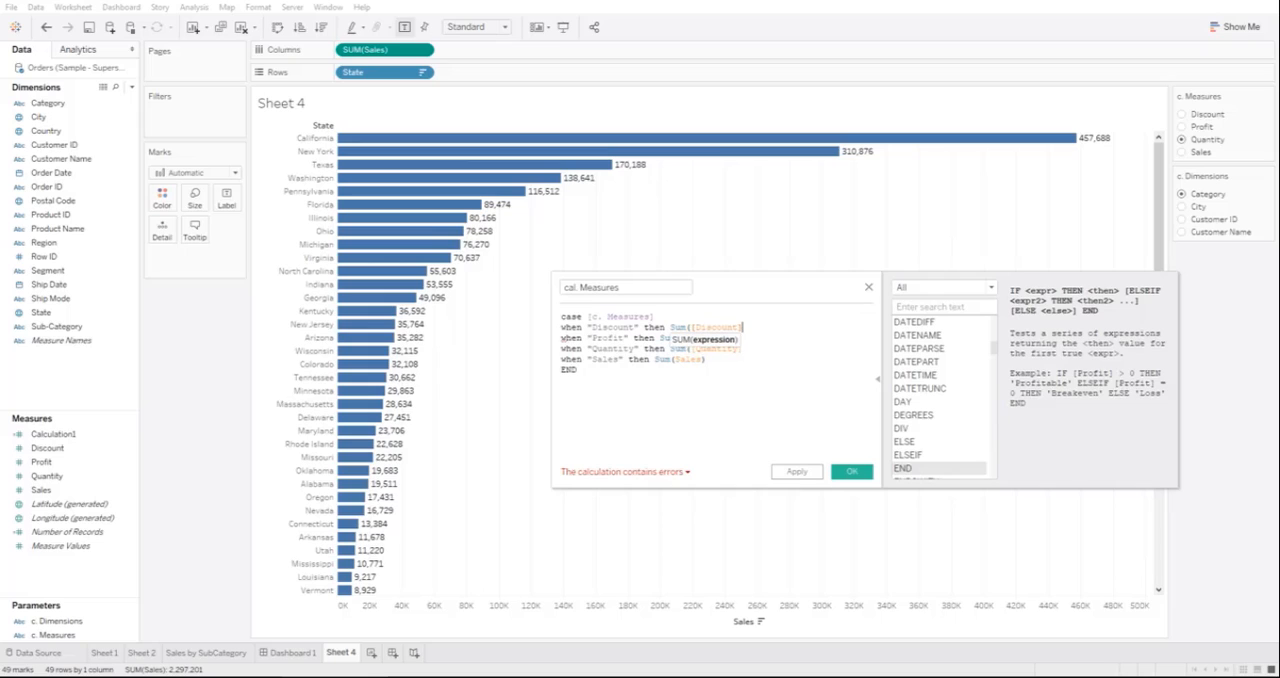
type(")")
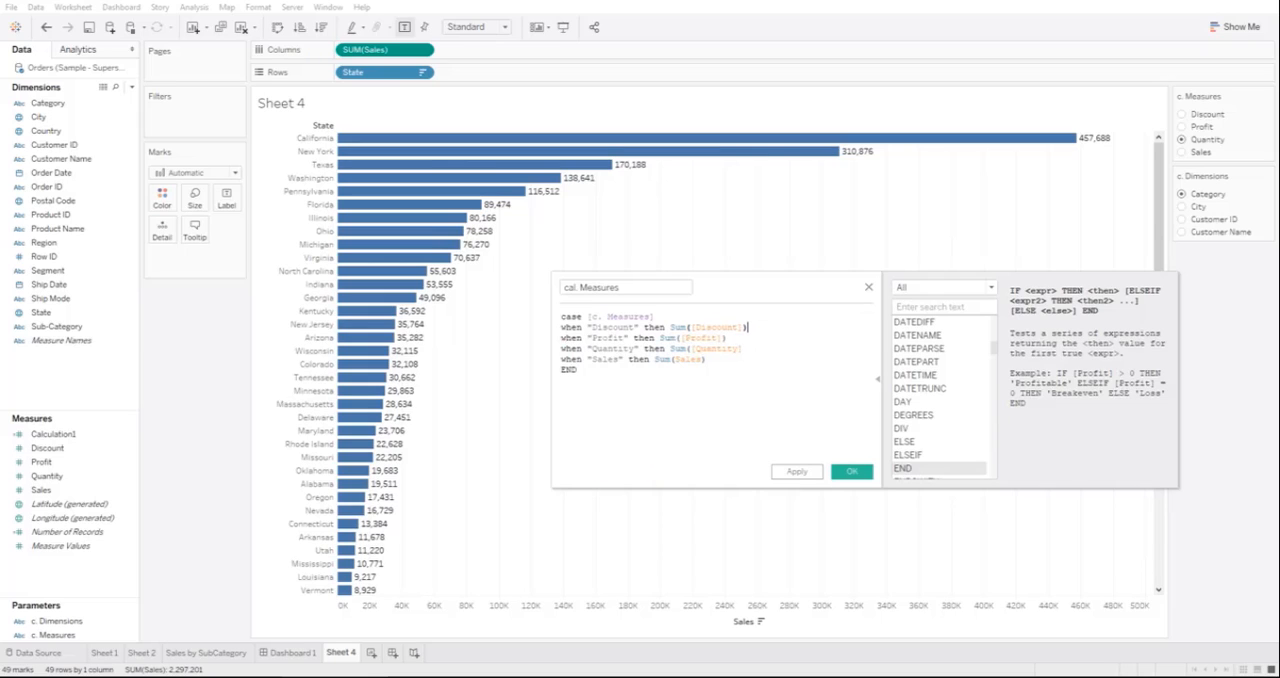
left_click(578, 370)
left_click(706, 360)
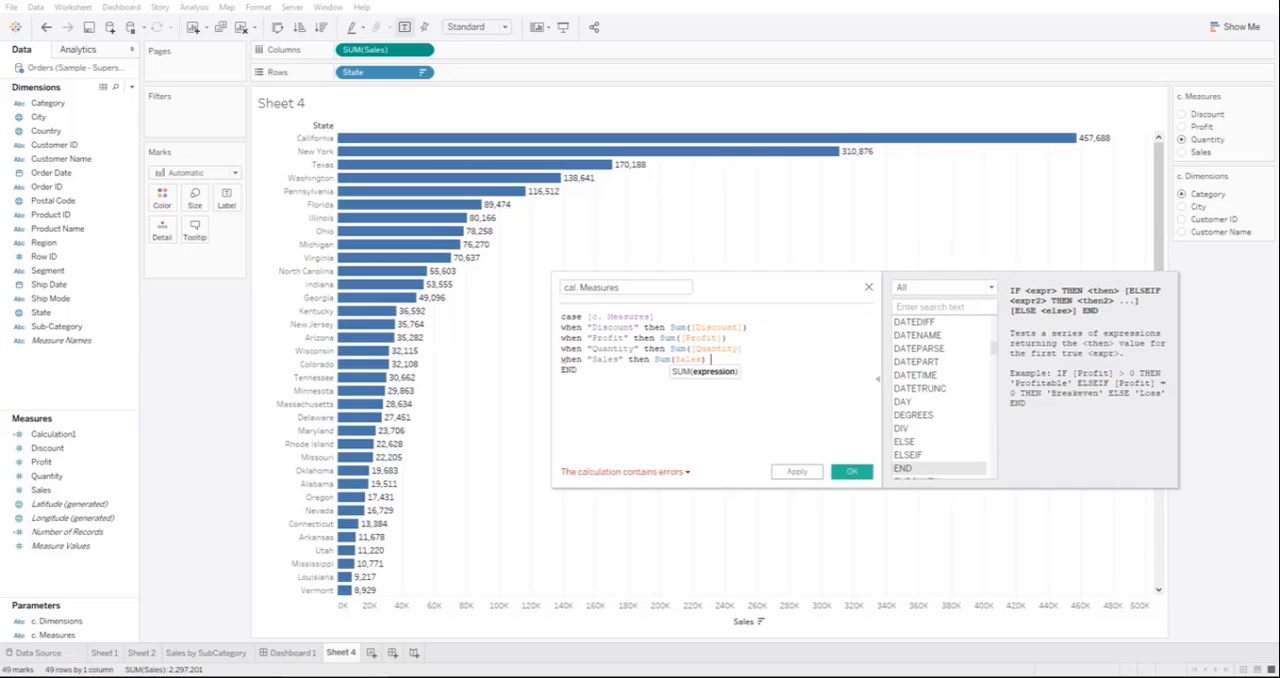
left_click(728, 338)
left_click(742, 349)
type(")")
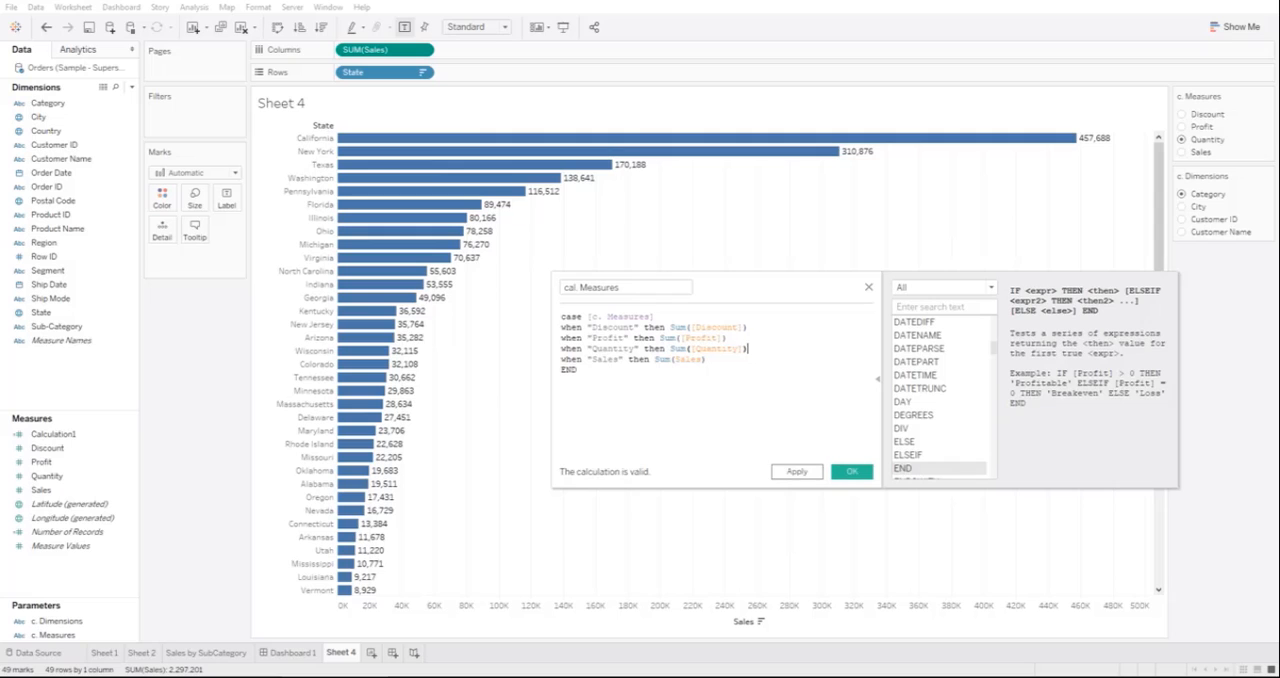
left_click(797, 471)
left_click(851, 471)
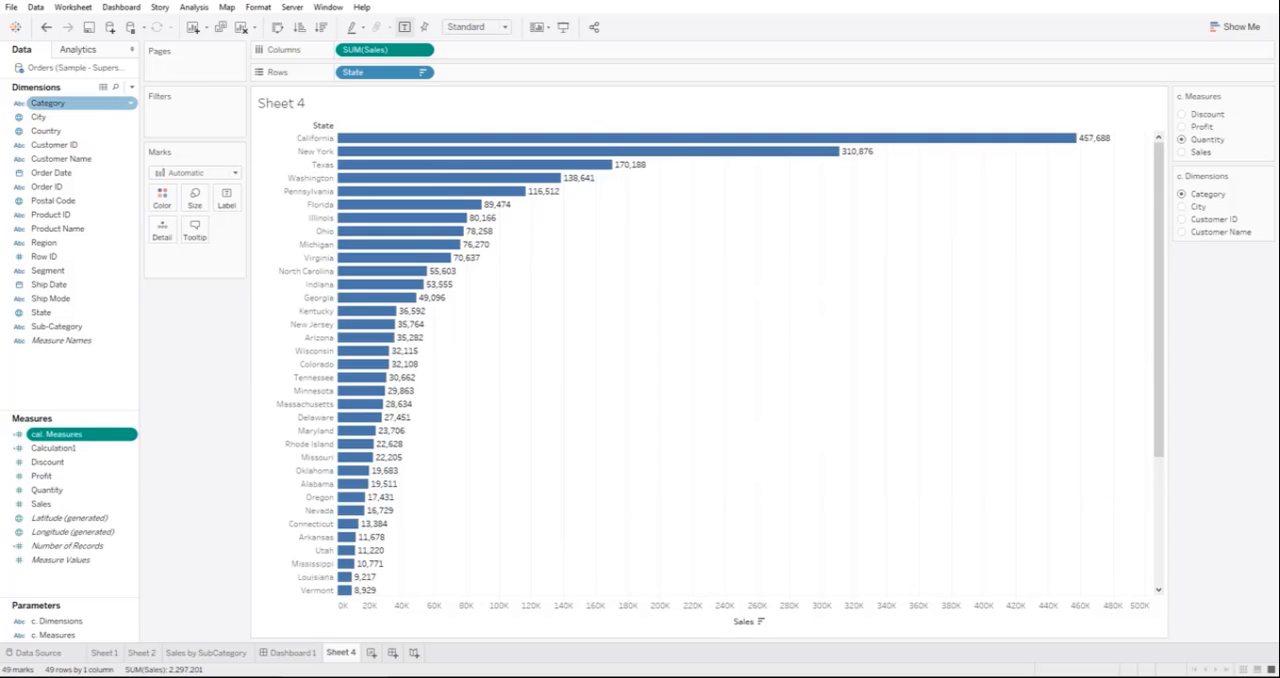
Step: Create a calculated field named "cal. dimensions" and begin its formula with case [c. Dimensions]
left_click(131, 87)
left_click(67, 101)
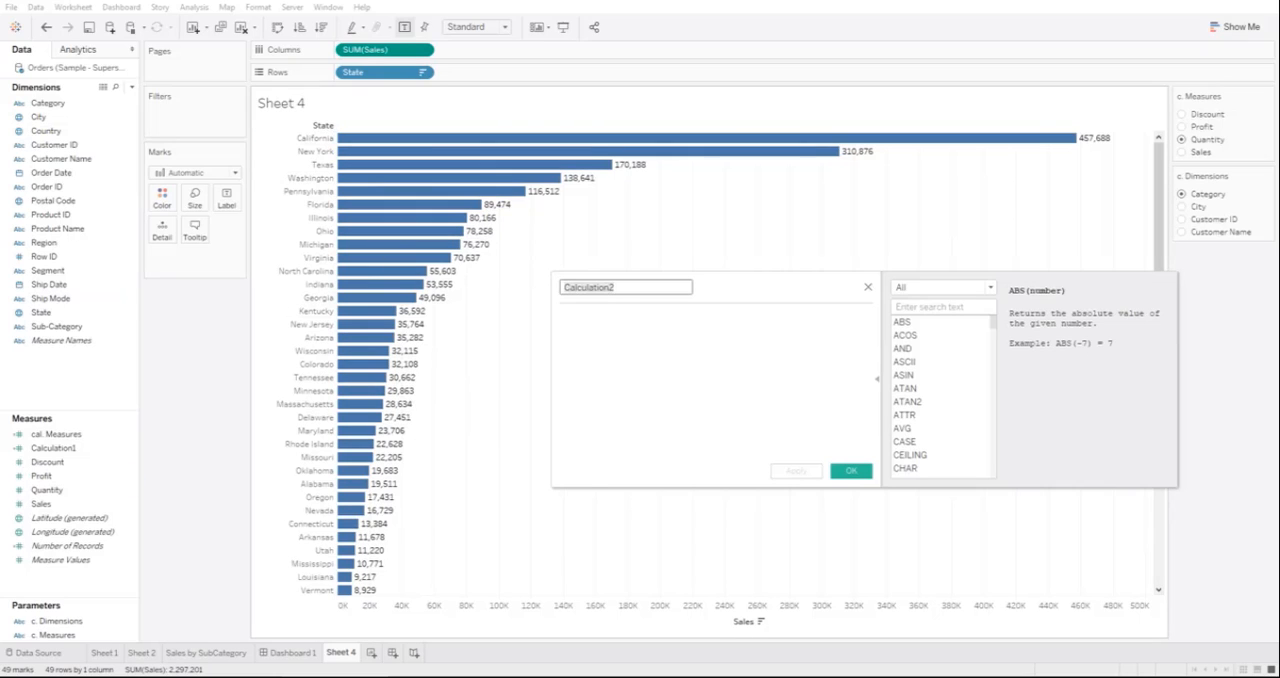
key("ctrl+a")
type("cal. dim")
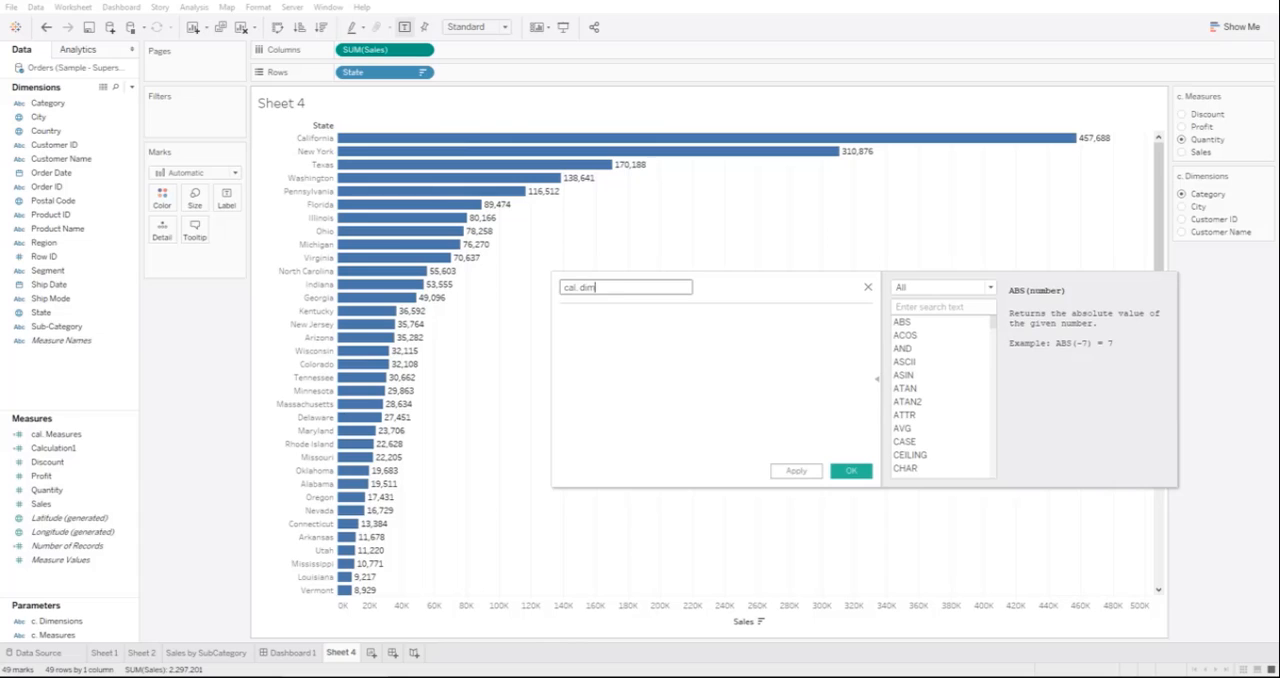
type("ensions")
key("Tab")
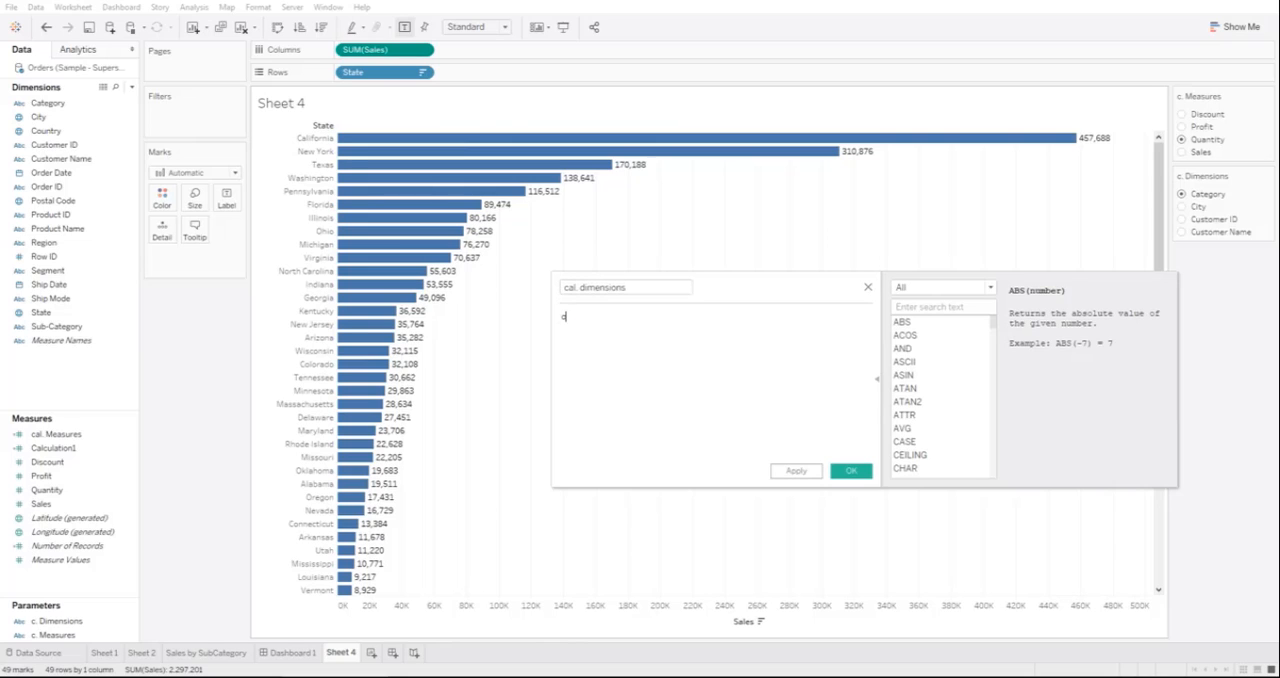
type("case")
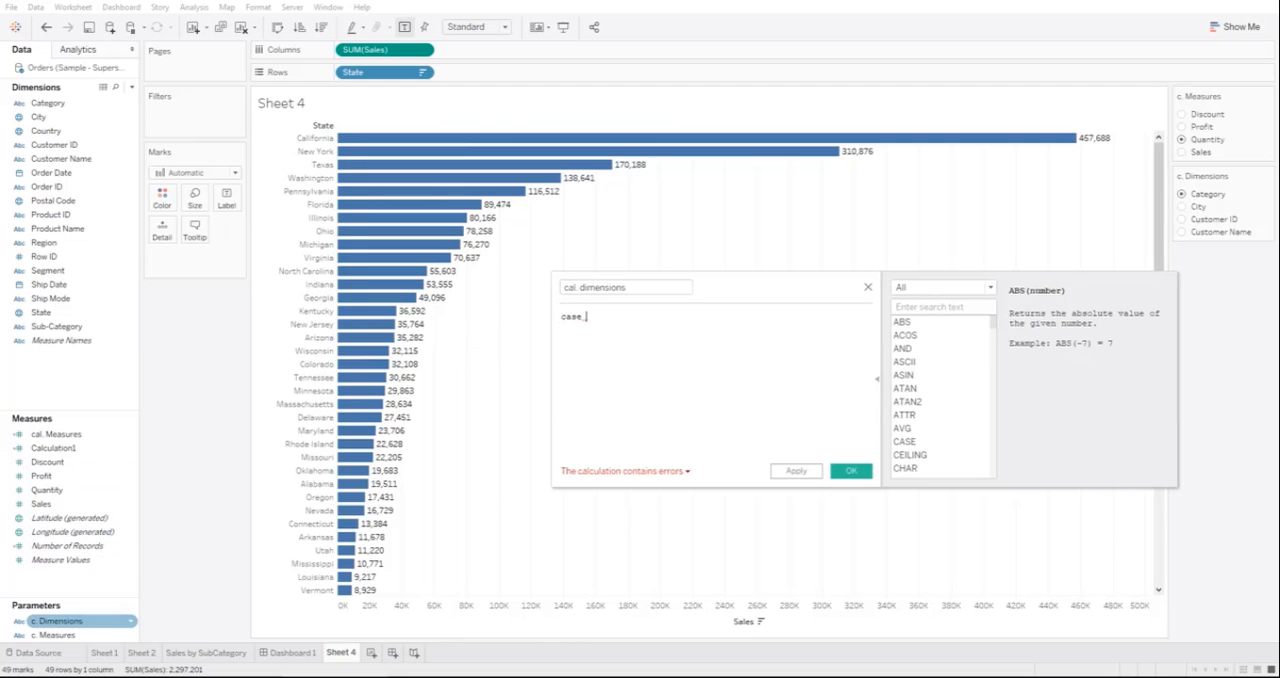
left_click_drag(55, 621, 630, 320)
Step: Add when branches to the formula that return [Category] for "Category" and [City] for "City"
type("whe")
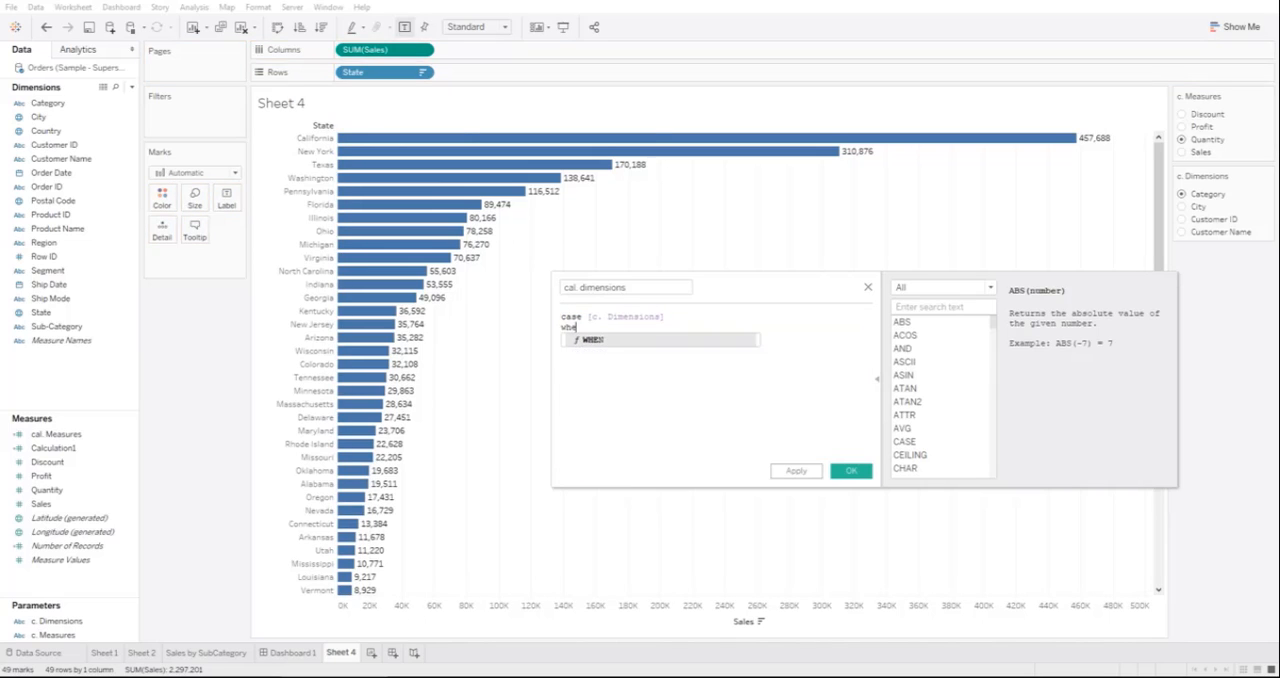
type("n \"C")
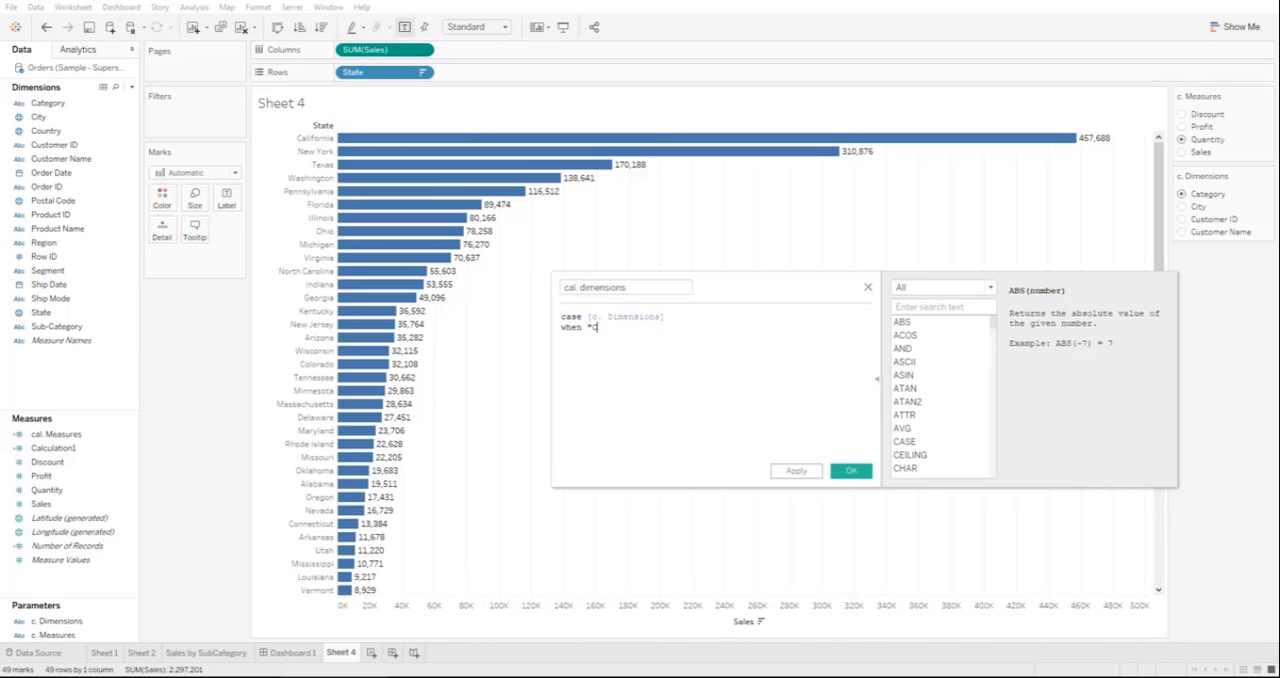
type("ategory\" then [Category]")
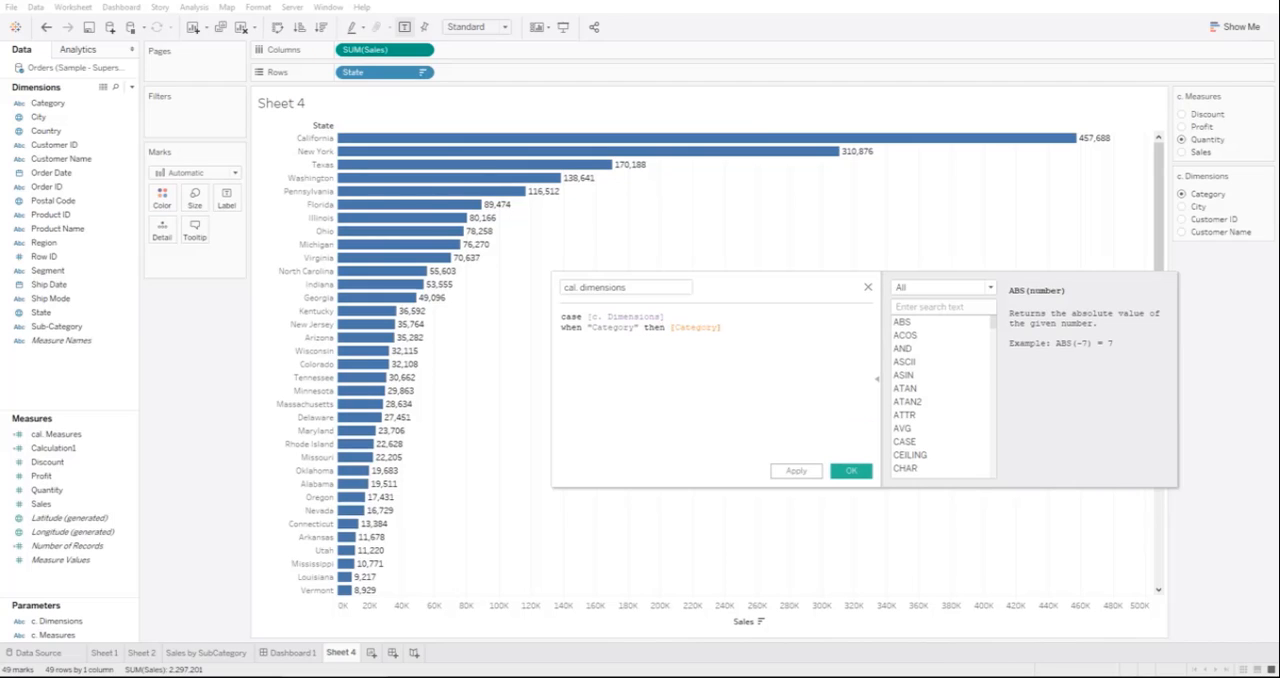
key("Return")
type("when \"City\" then [City] ")
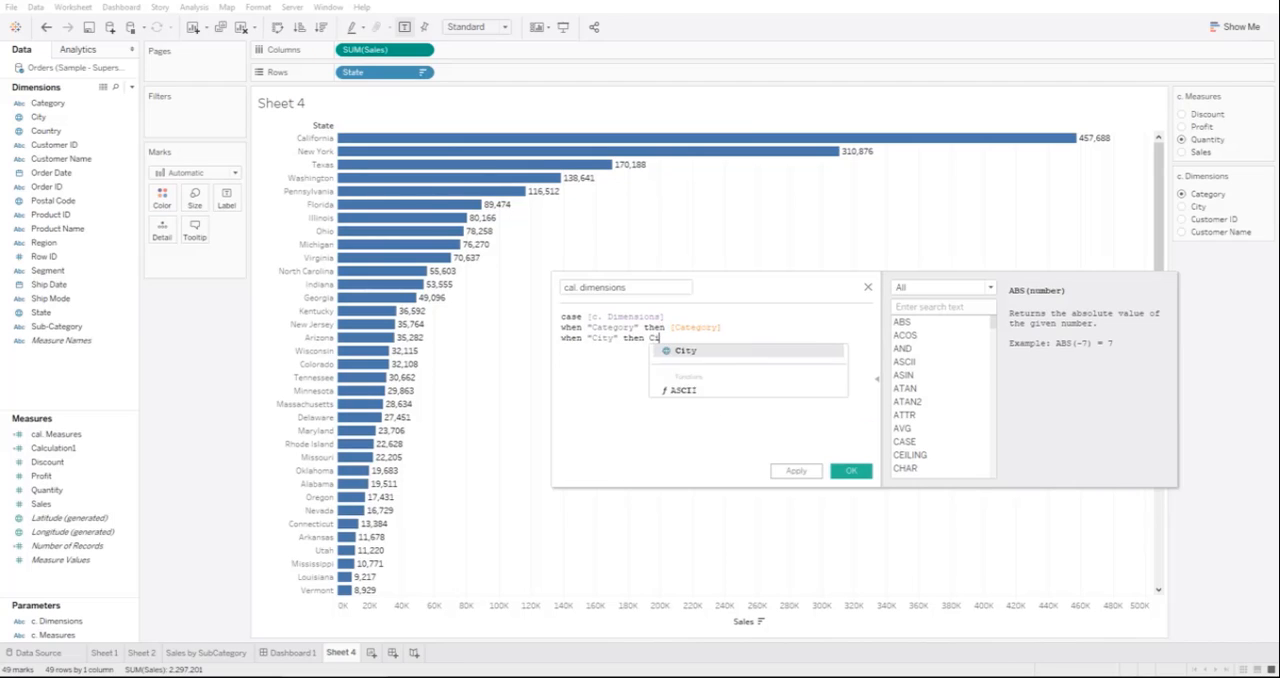
type("when ")
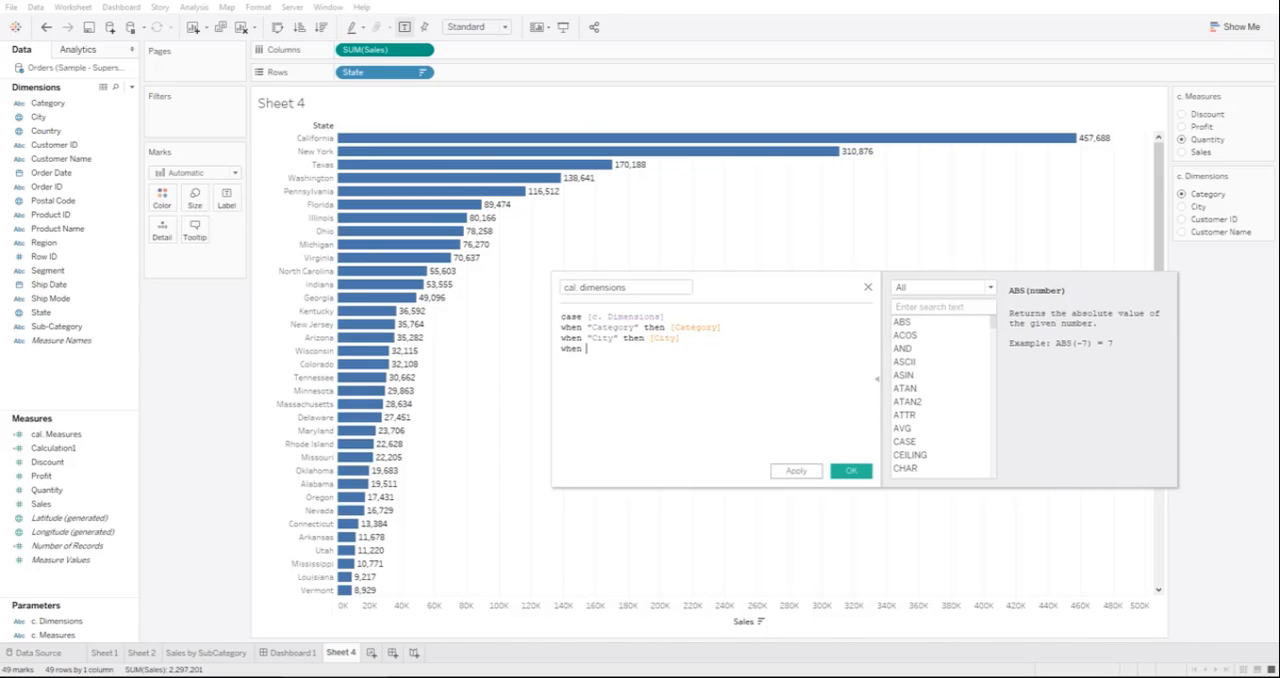
type("\"Customer ID\" then [Customer I")
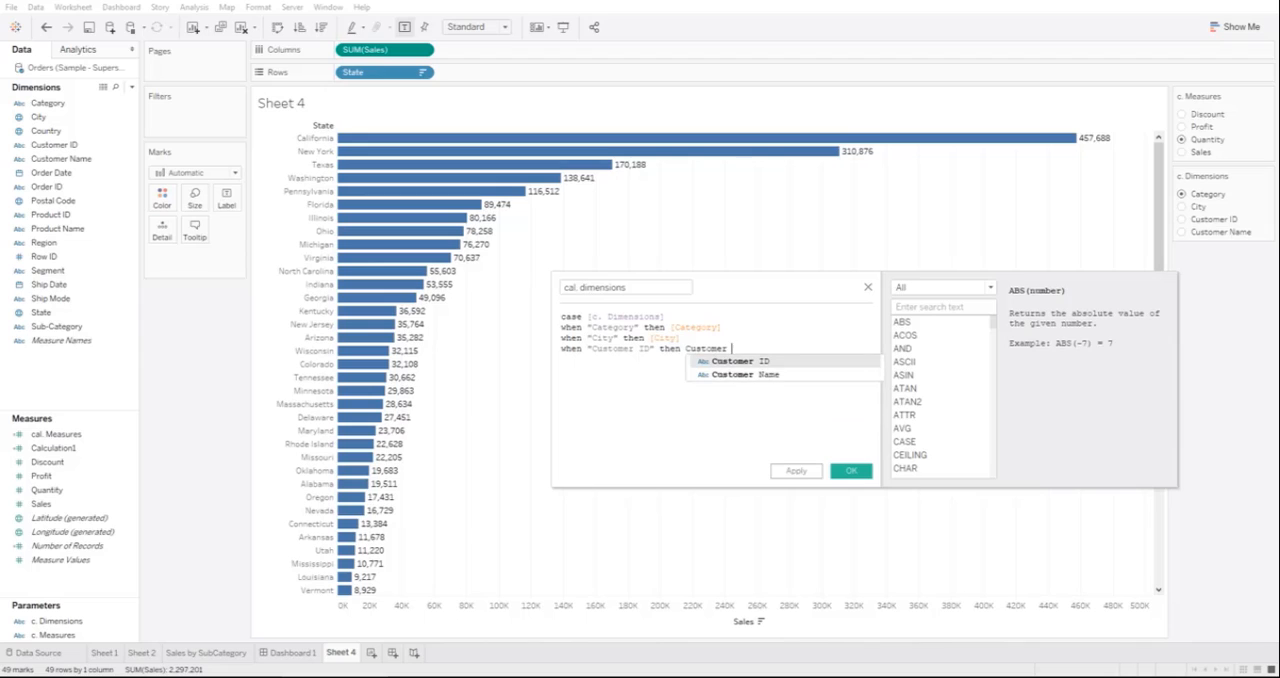
Step: Add when branches that return [Customer ID] for "Customer ID" and [Customer Name] for "Customer Name"
key("Return")
key("Return")
type("when ")
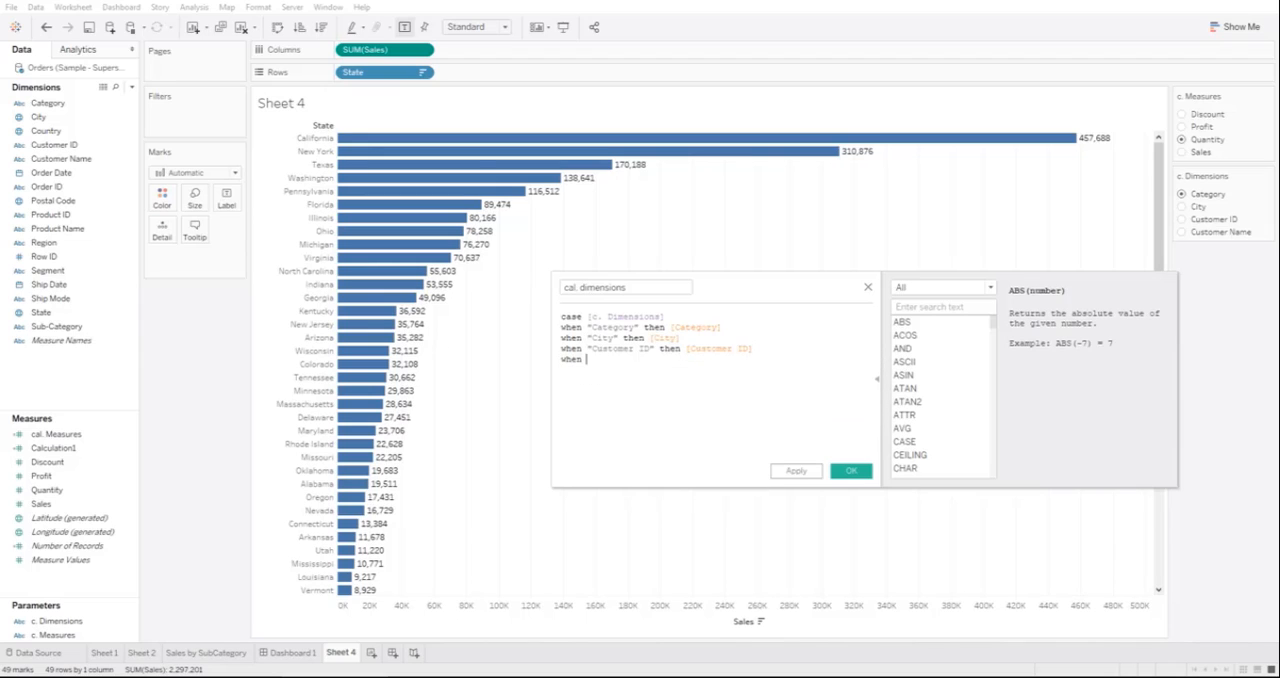
type("\"Customer Name\" t")
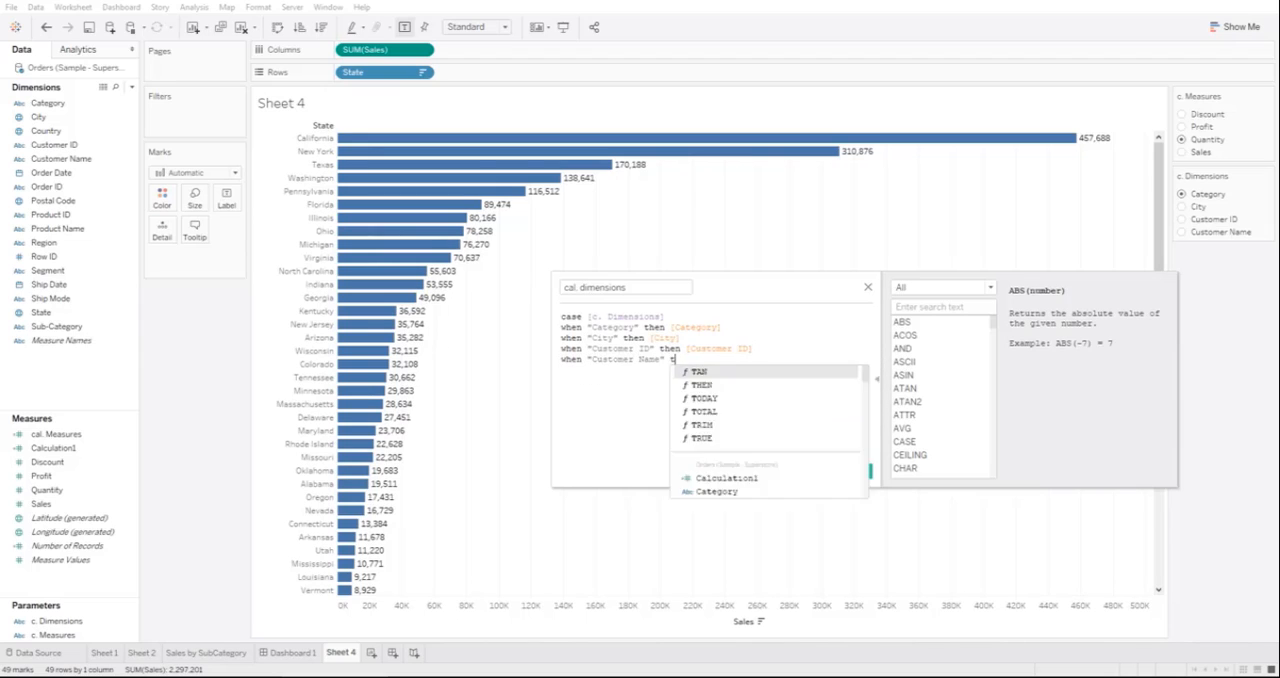
type("hen [Customer Name")
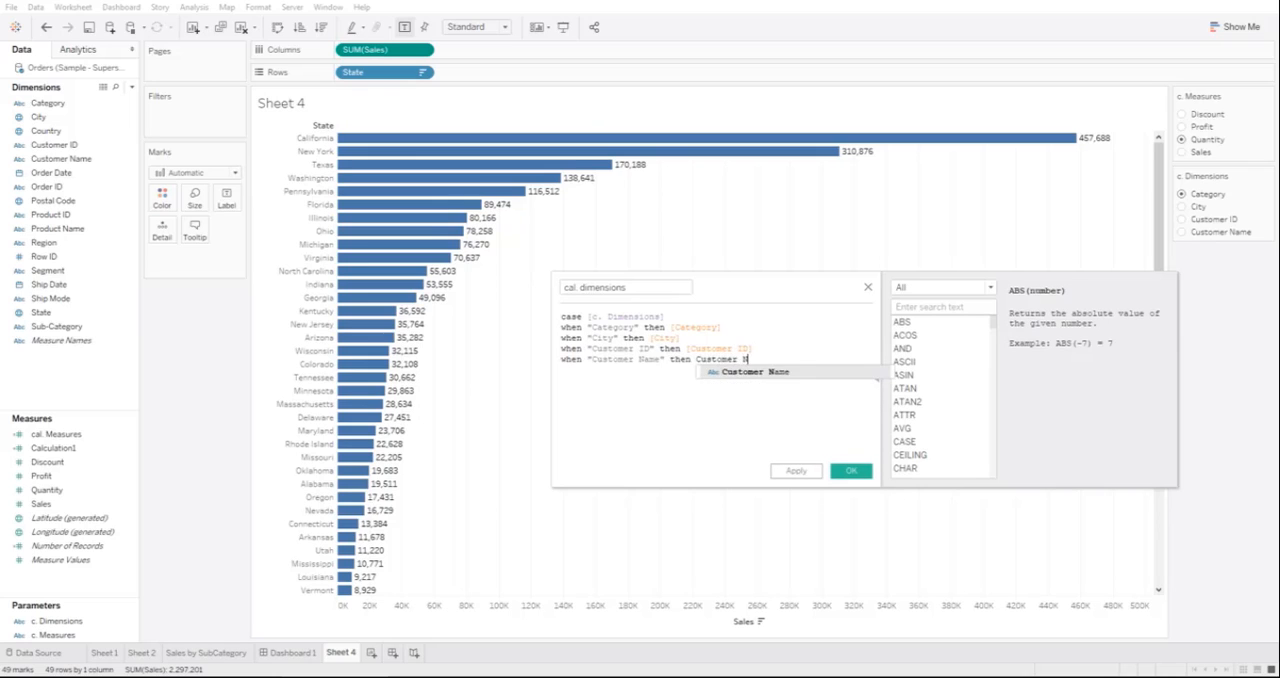
key("Return")
key("Return")
Step: Close the cal. dimensions formula with END and save the calculated field
type("END")
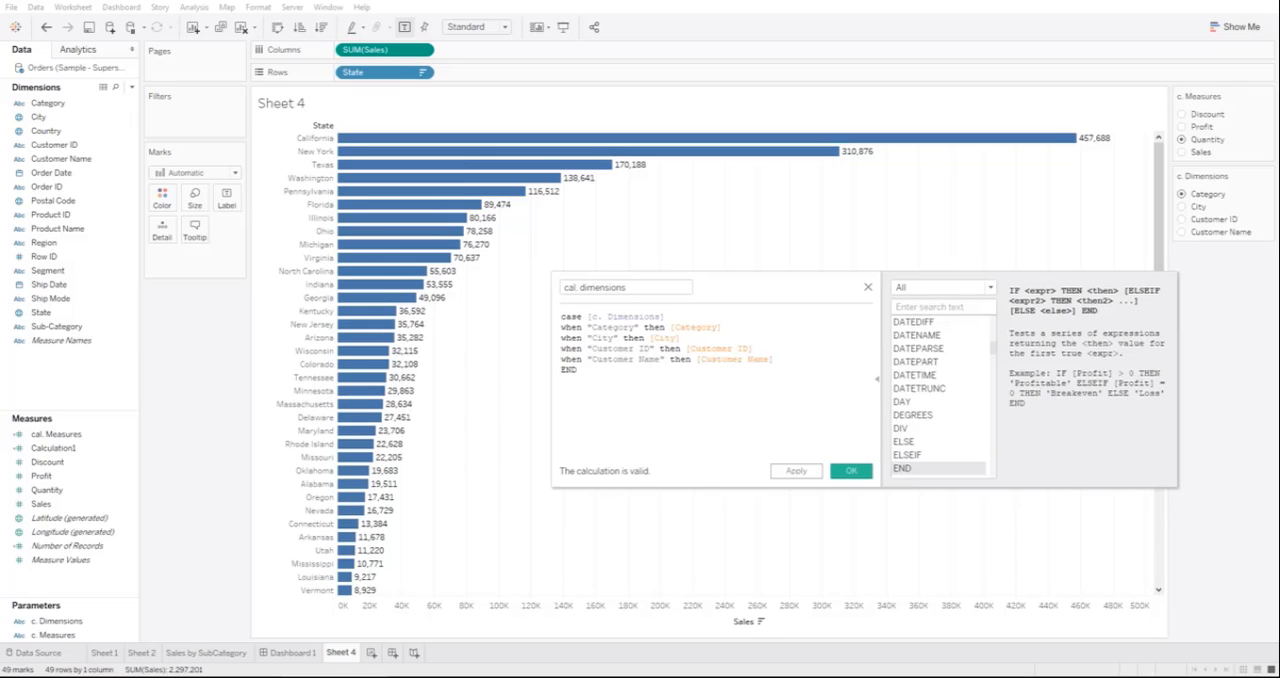
left_click(796, 470)
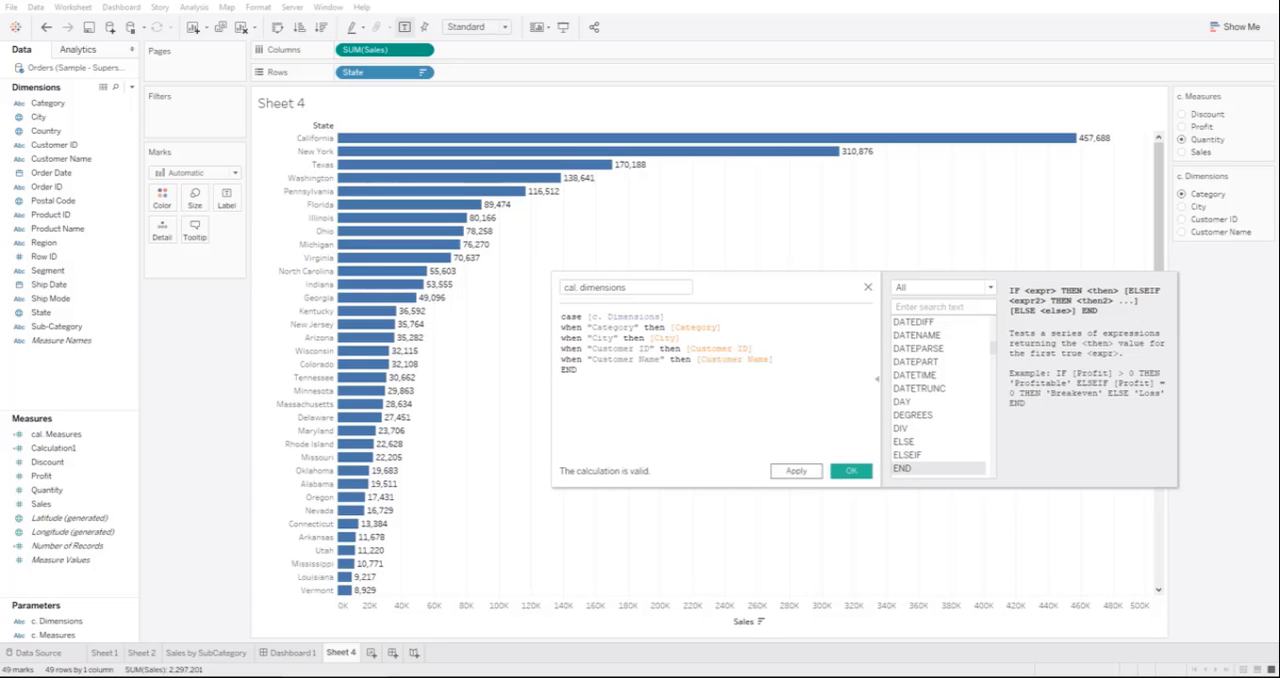
left_click(851, 471)
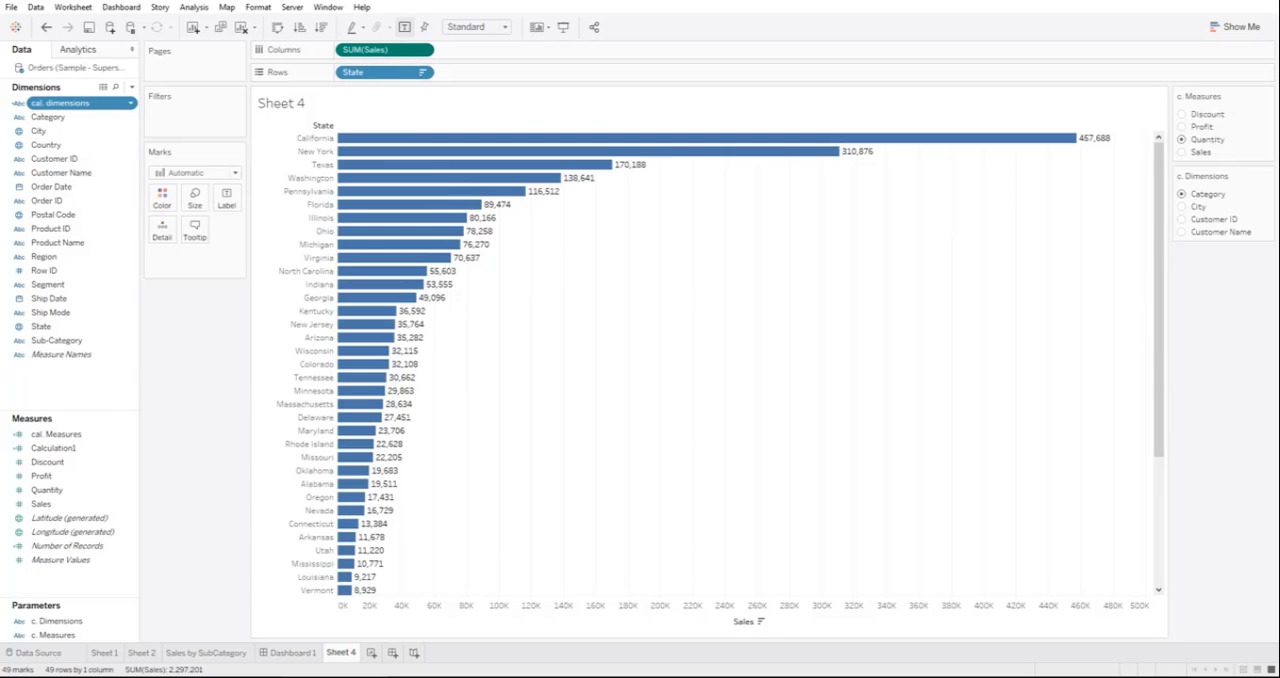
Step: Replace State and Sales in the chart with cal. dimensions on columns and cal. Measures on rows
left_click_drag(60, 103, 366, 75)
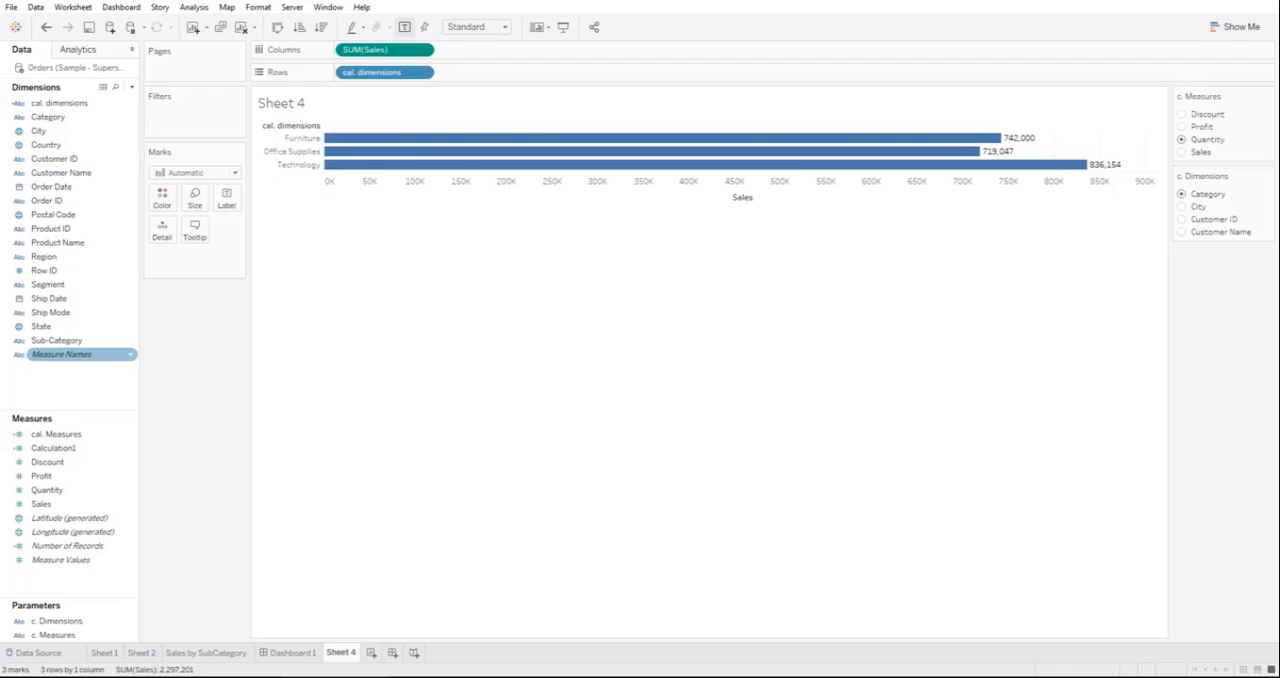
left_click_drag(56, 434, 393, 50)
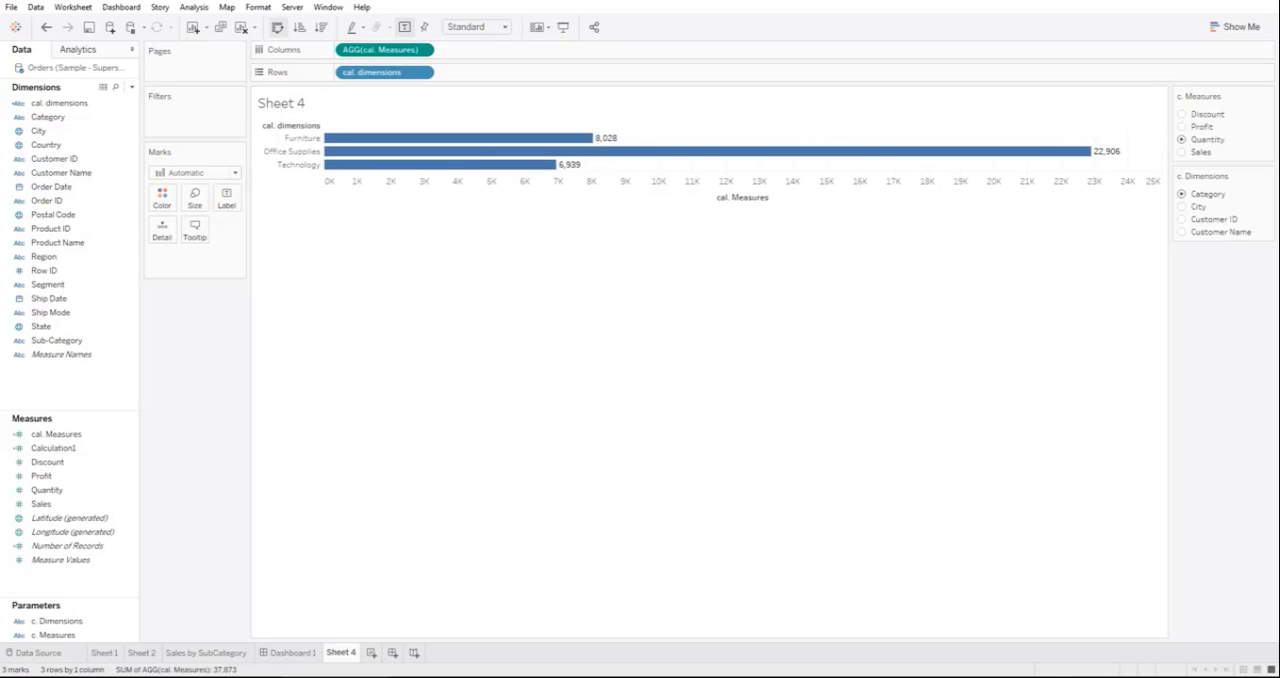
left_click(277, 27)
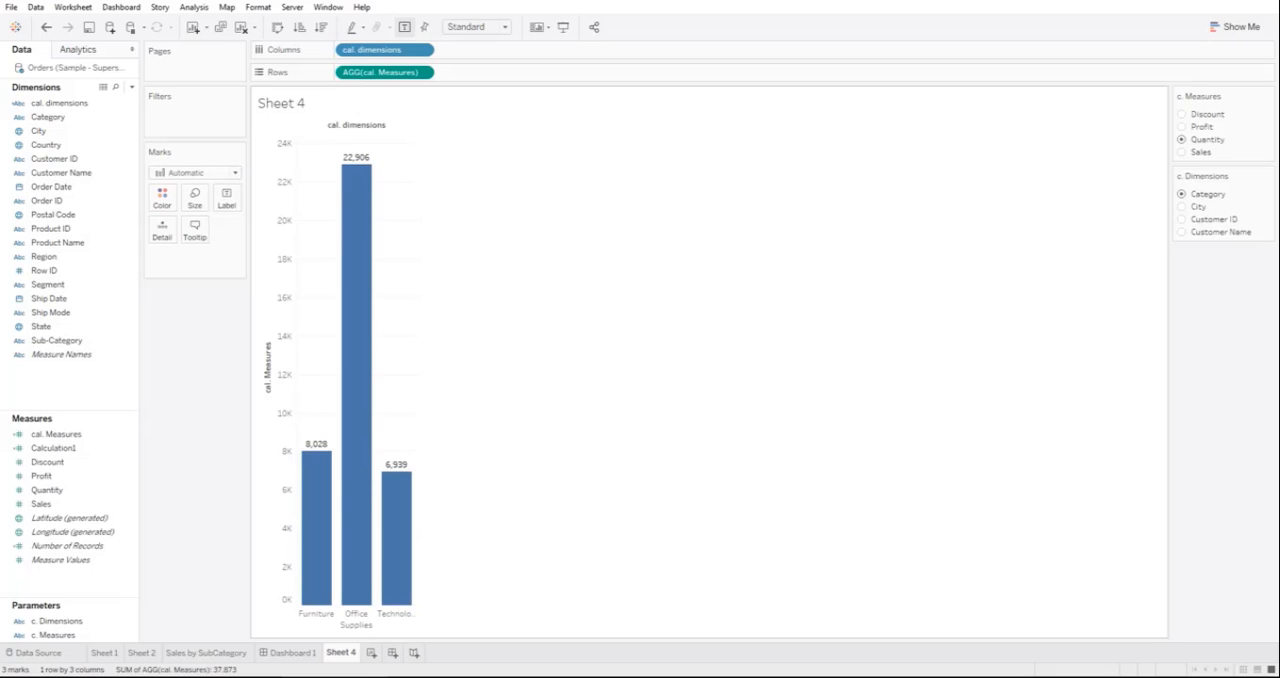
Step: Sort the bars in descending order by cal. Measures and set the c. Measures parameter to Discount
left_click(320, 27)
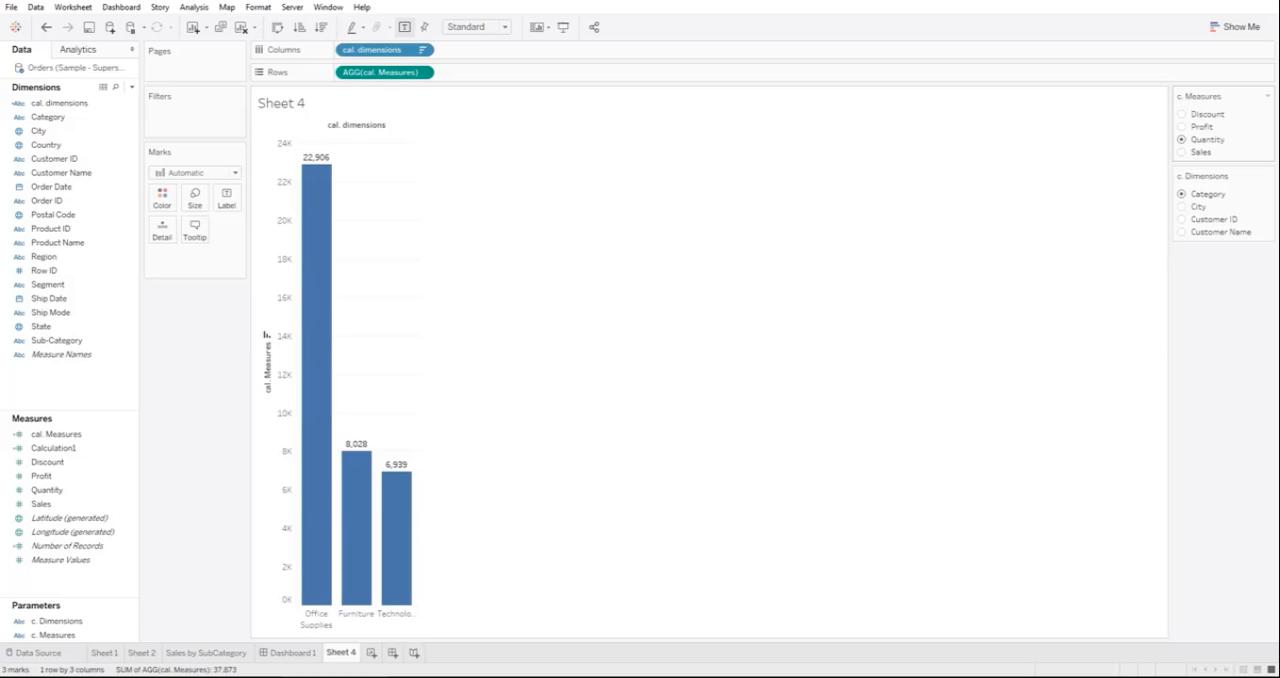
left_click(1183, 114)
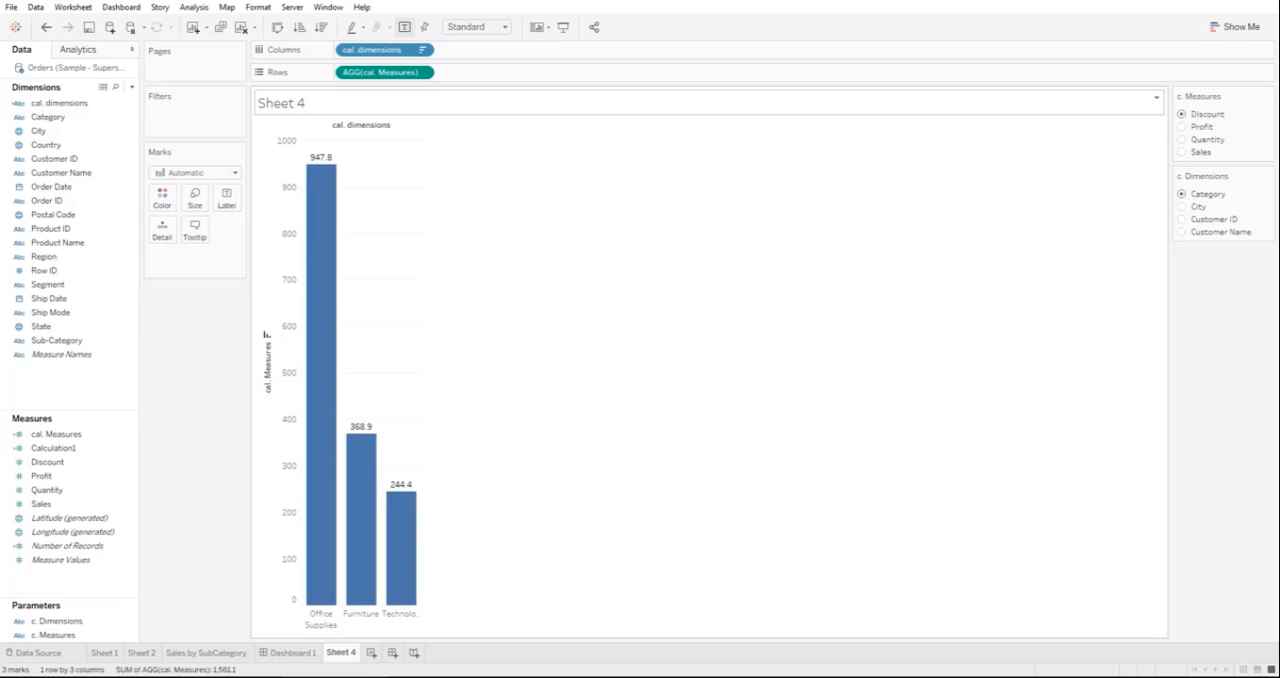
mouse_move(334, 370)
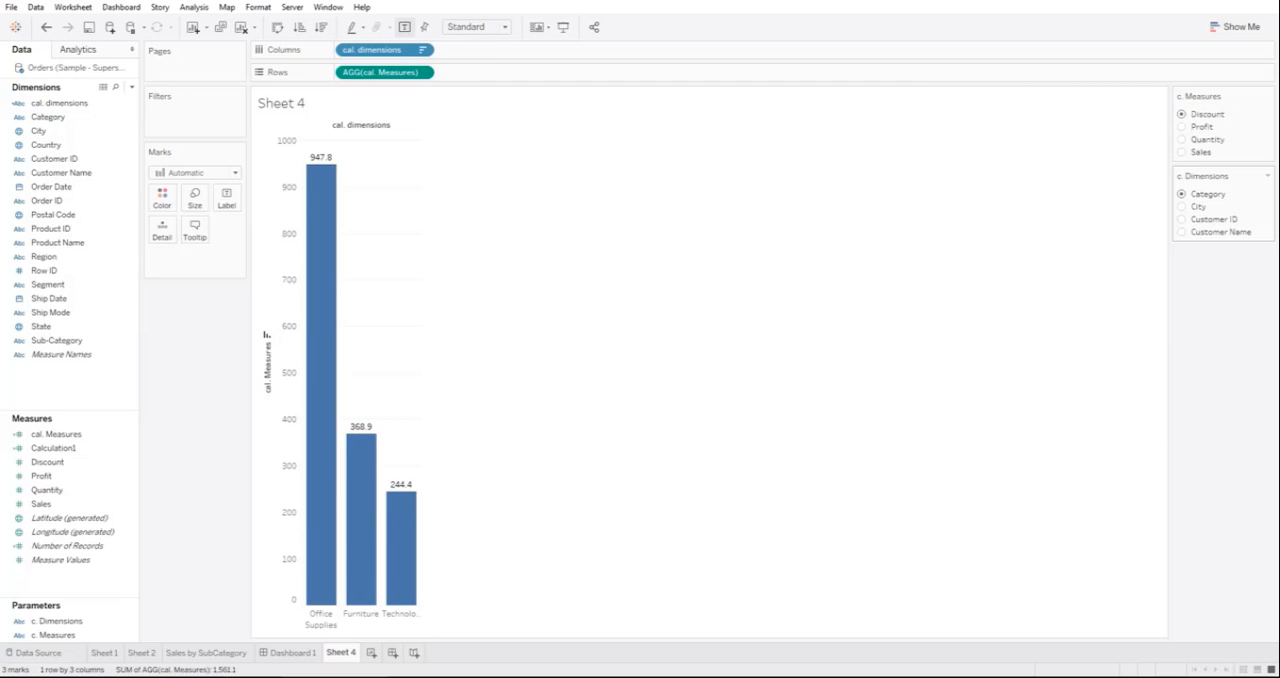
Step: Set the c. Dimensions parameter to City and the c. Measures parameter to Sales
left_click(1183, 206)
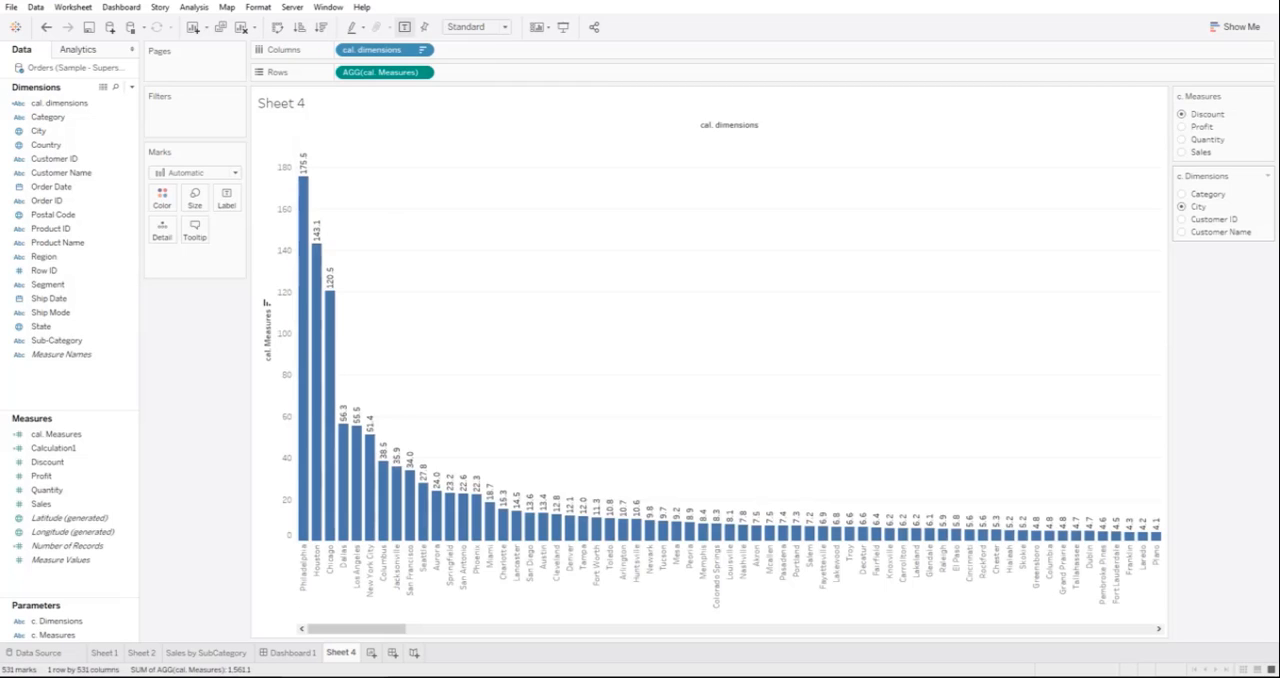
left_click(1183, 152)
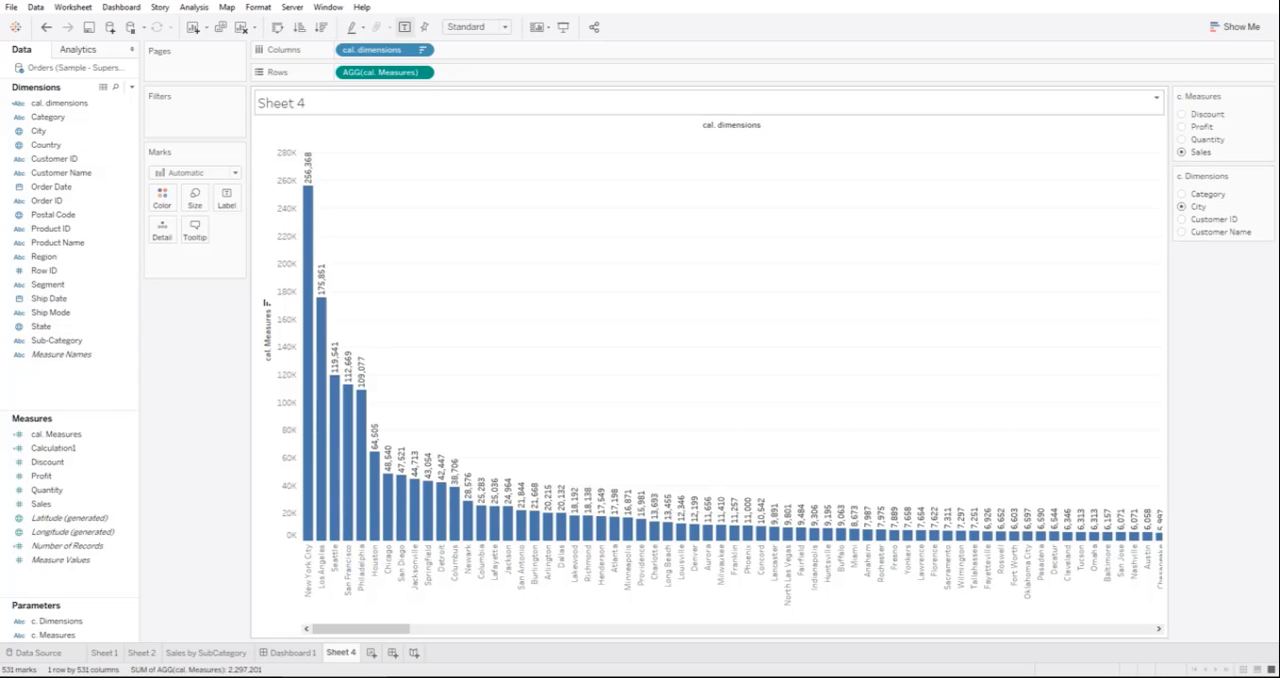
Step: Replace the Sheet 4 title with the c. Measures parameter, the word "by" and the c. Dimensions parameter
double_click(282, 103)
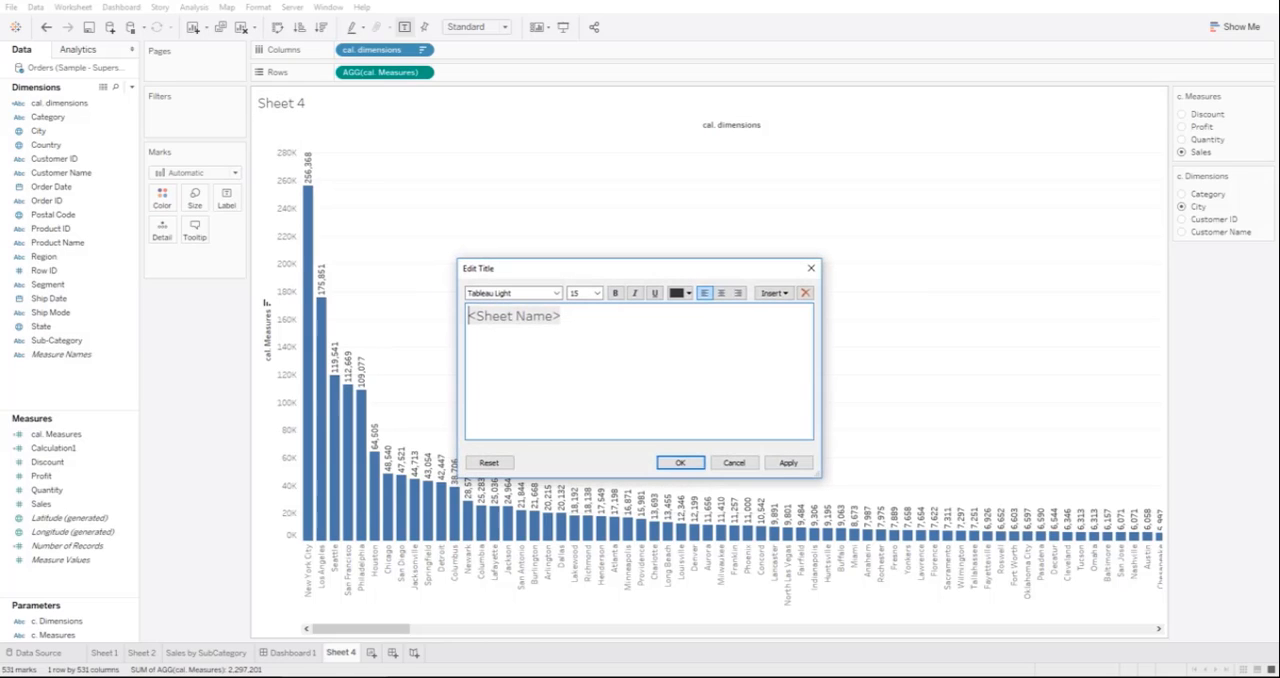
key("ctrl+a")
key("BackSpace")
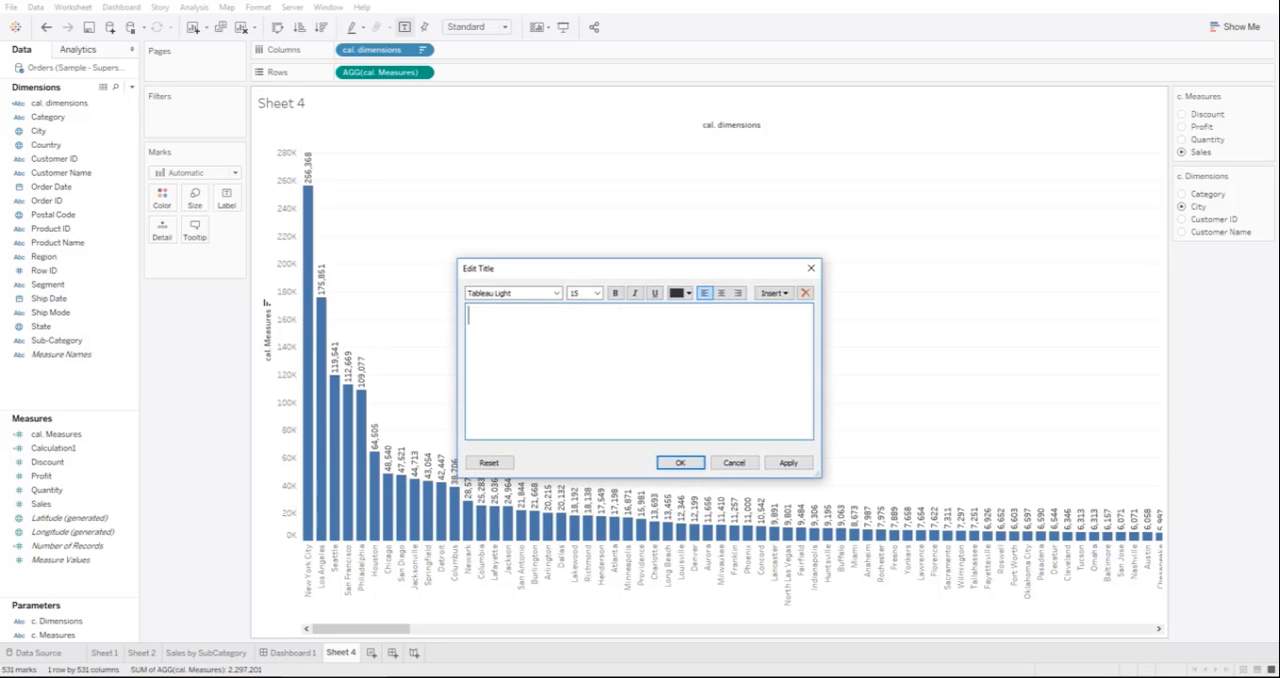
left_click(772, 293)
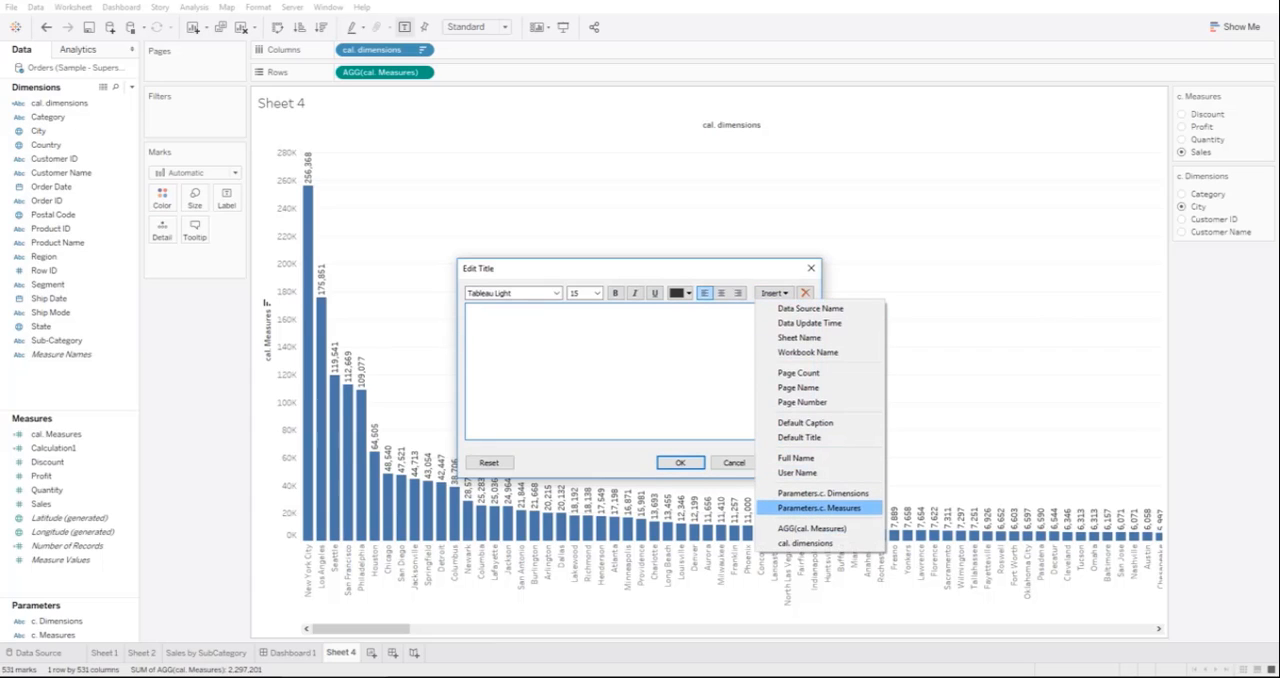
left_click(819, 508)
type("b")
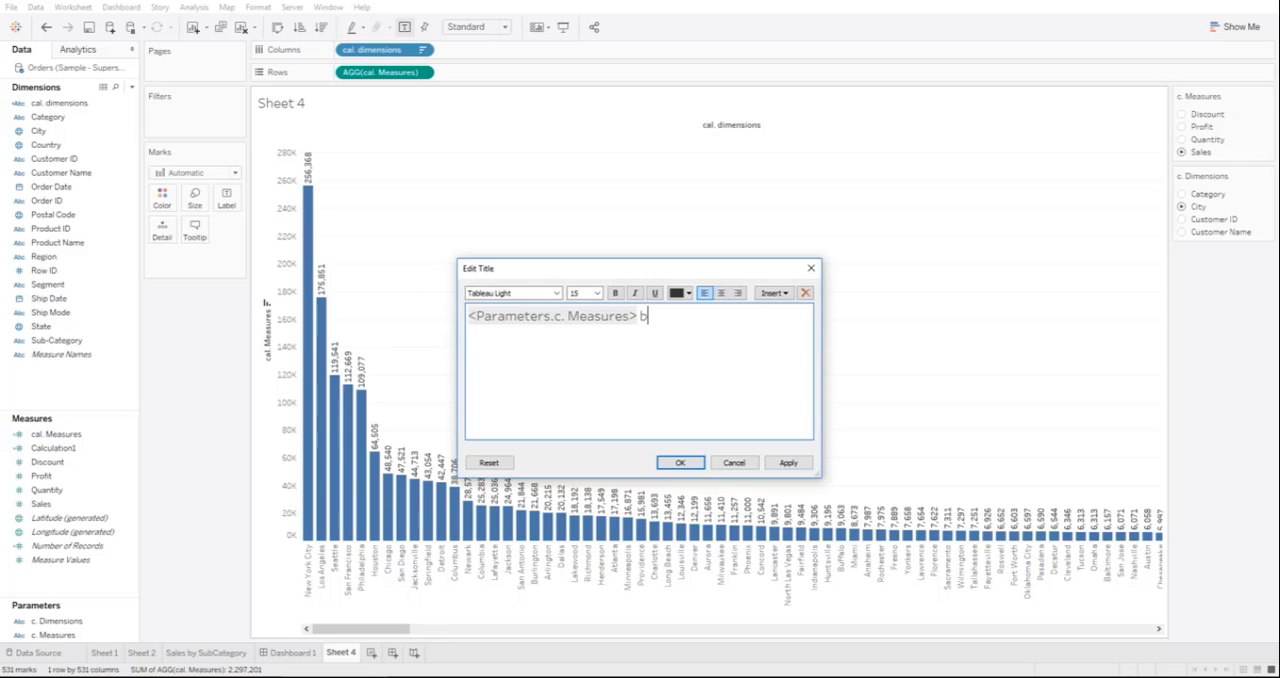
type("y")
left_click(772, 293)
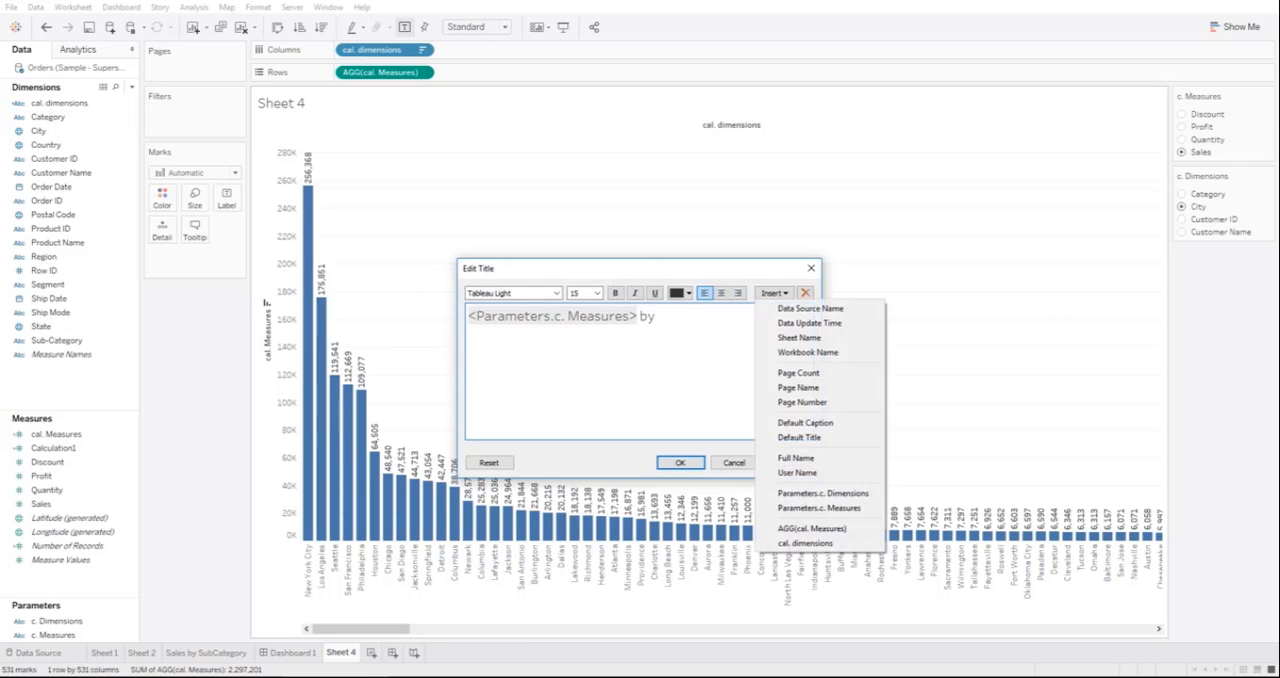
left_click(823, 493)
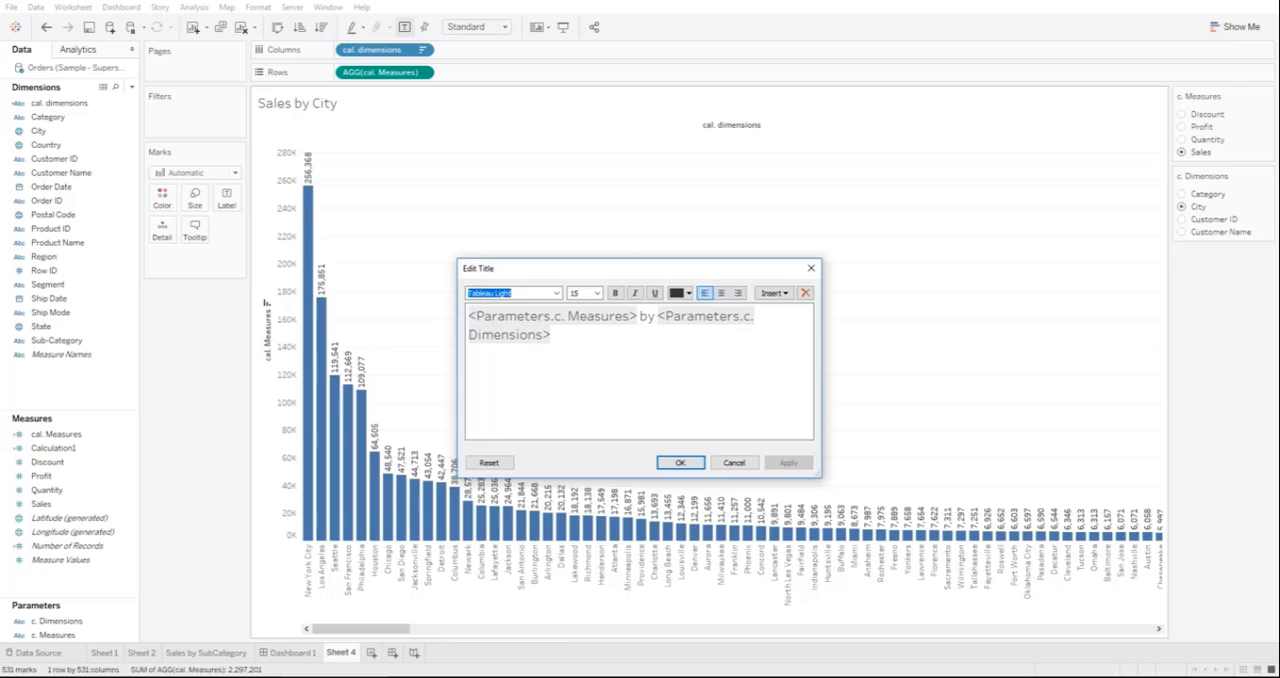
Step: Make both parameter placeholders in the title bold and set their font size to 16
left_click(552, 335)
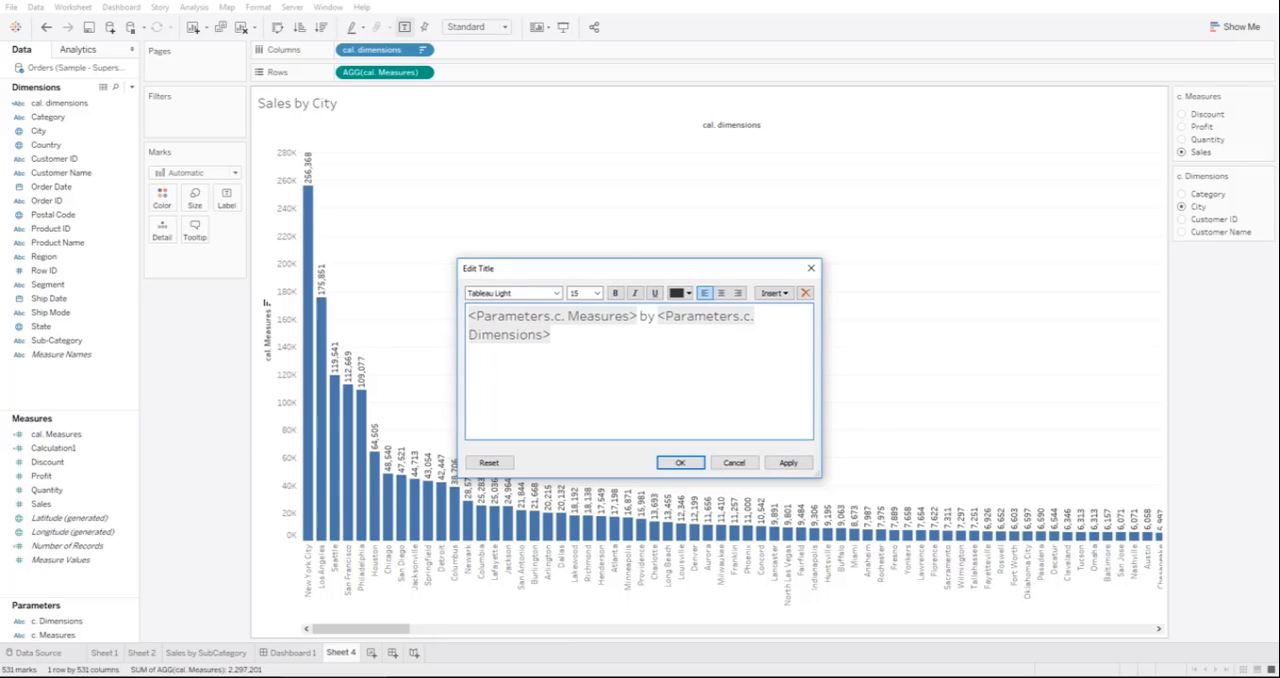
left_click_drag(637, 316, 468, 316)
key("ctrl+b")
left_click_drag(551, 335, 468, 316)
left_click(584, 293)
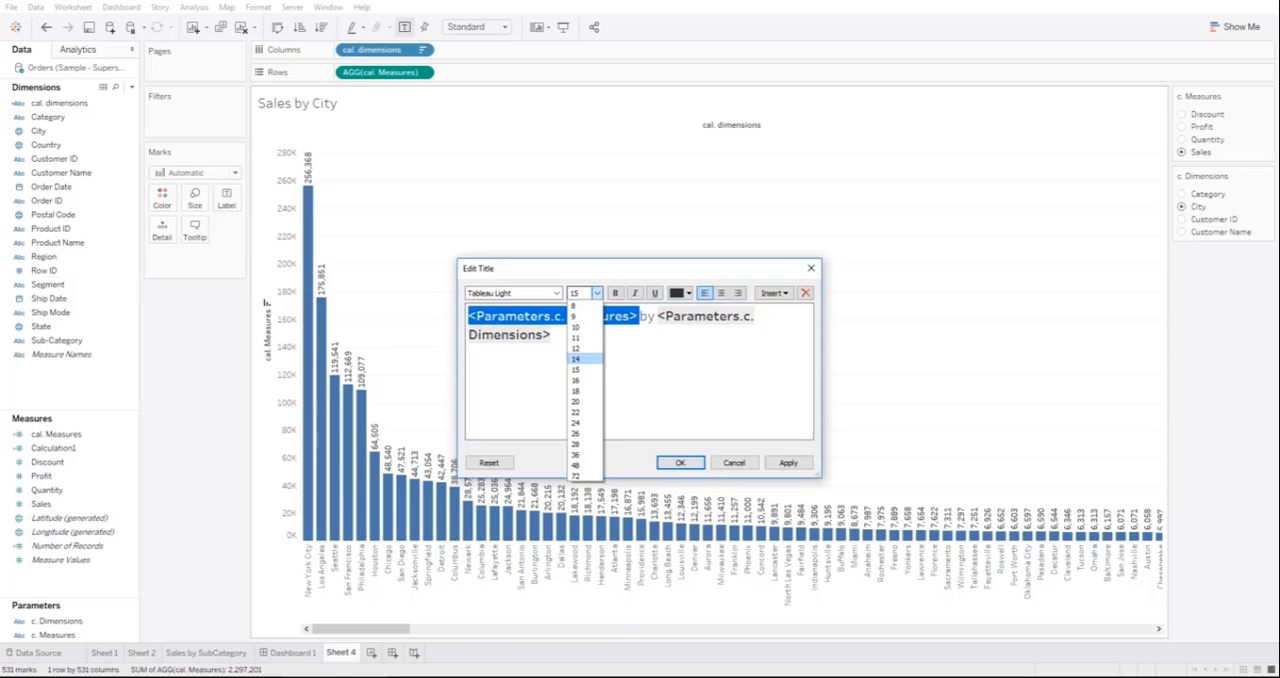
left_click(585, 380)
left_click_drag(551, 336, 668, 317)
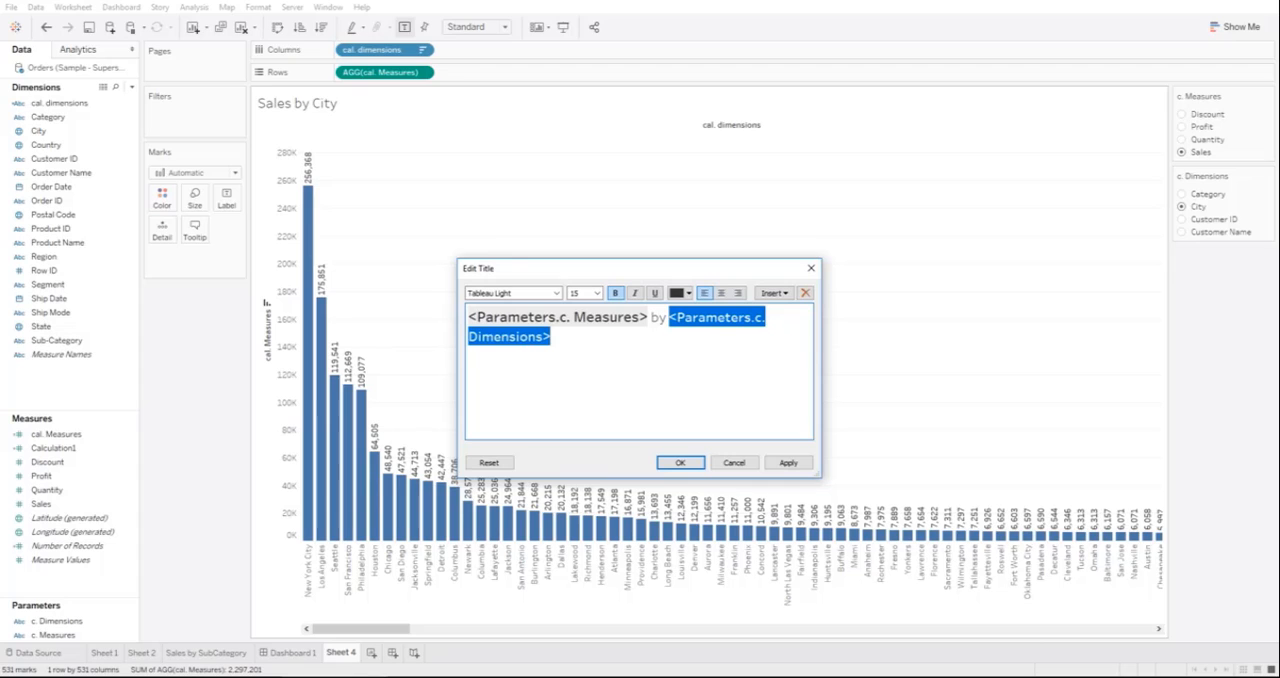
left_click(585, 293)
left_click(585, 380)
Step: Format the whole title as centered, bold, black Tableau Semibold text and apply it
left_click_drag(556, 337, 468, 317)
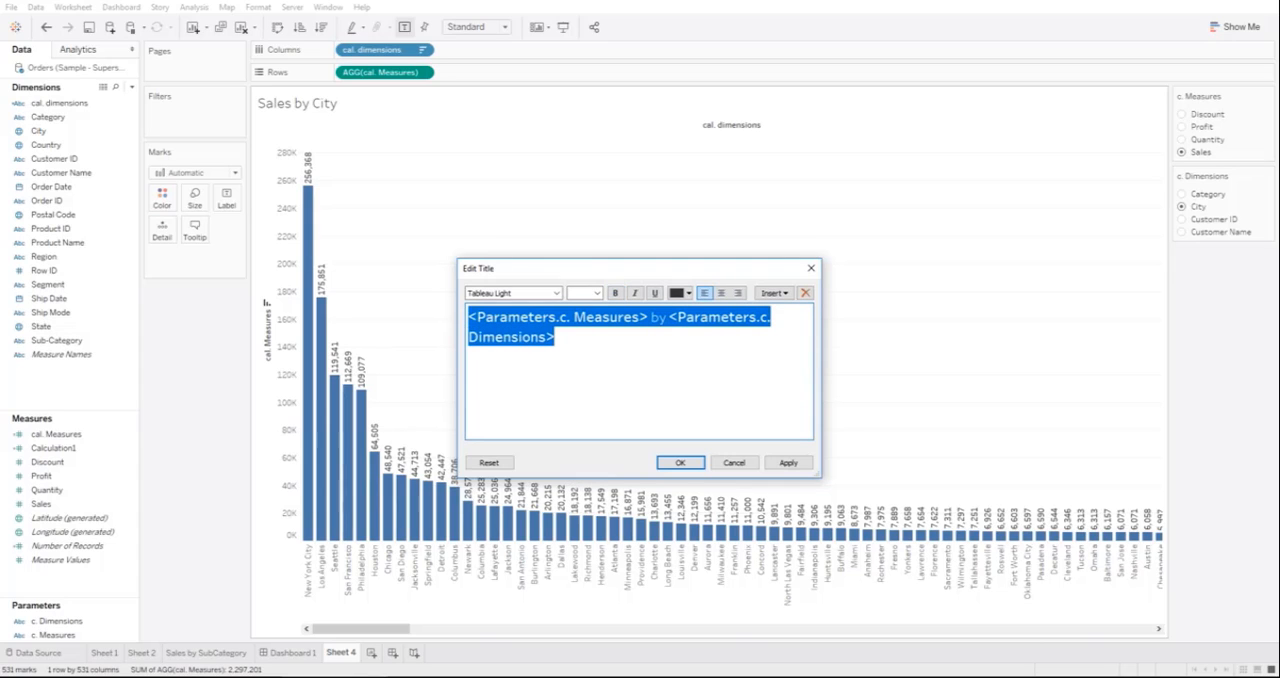
left_click(556, 293)
left_click(515, 337)
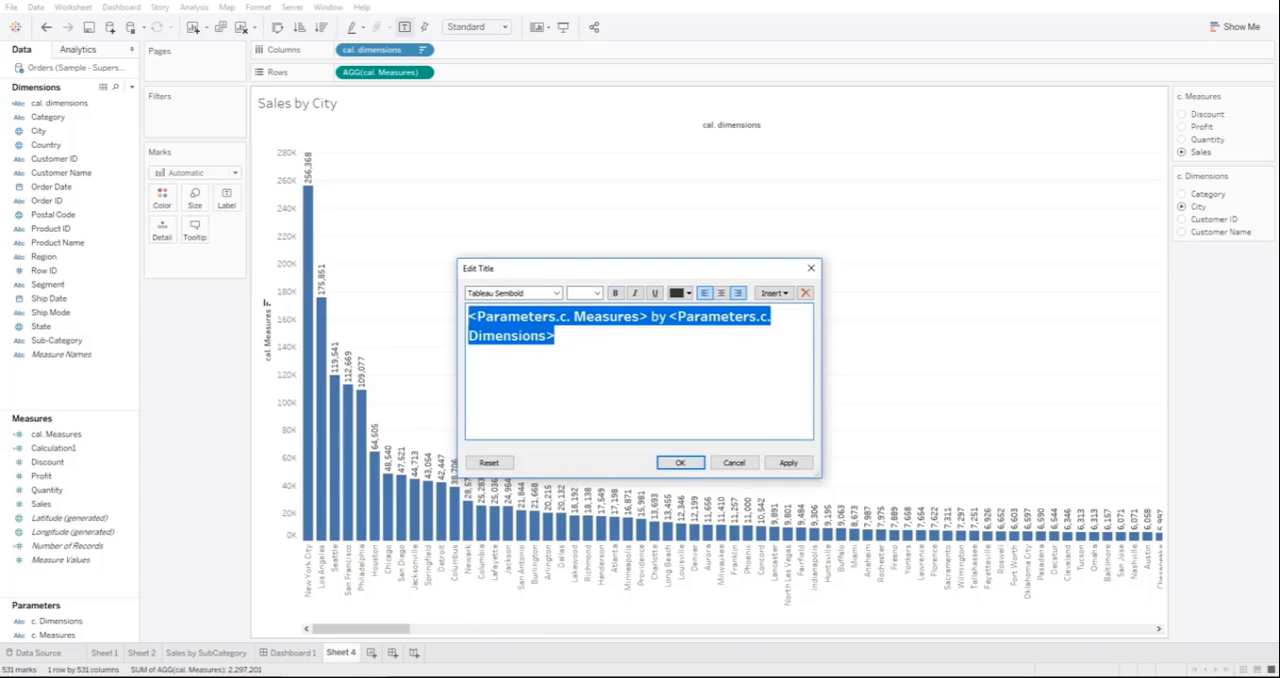
left_click(721, 293)
left_click(688, 293)
left_click(678, 308)
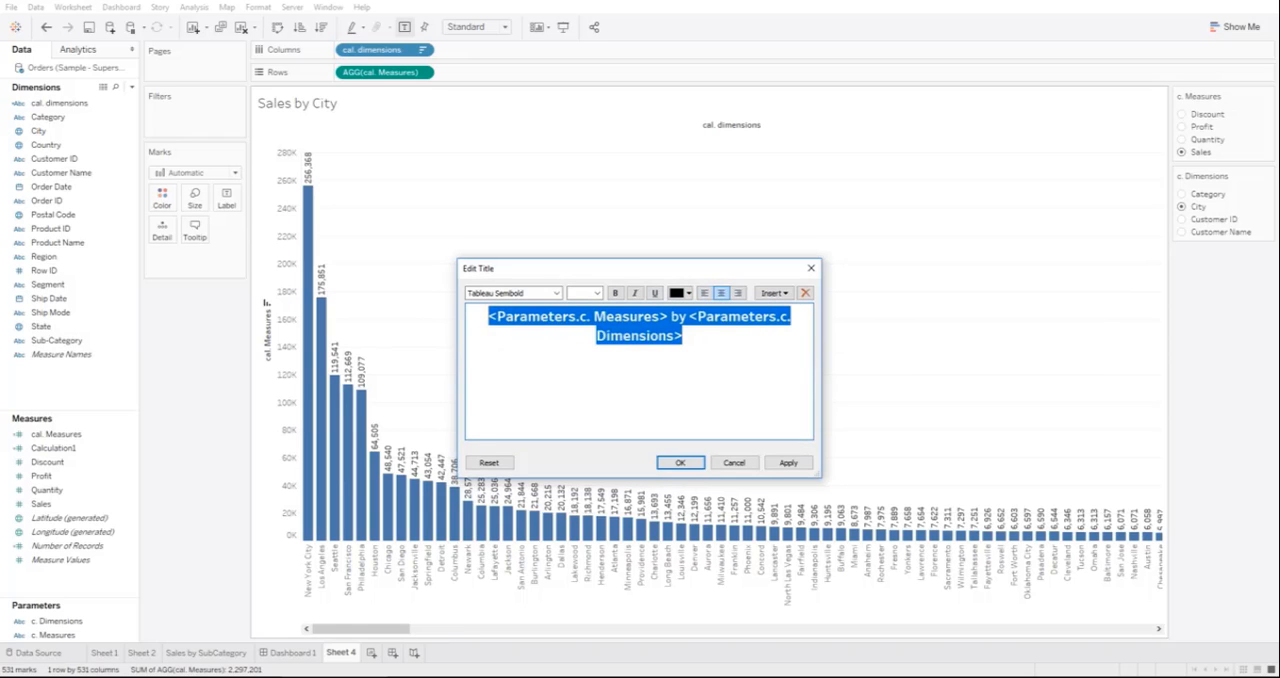
left_click(615, 293)
left_click(788, 462)
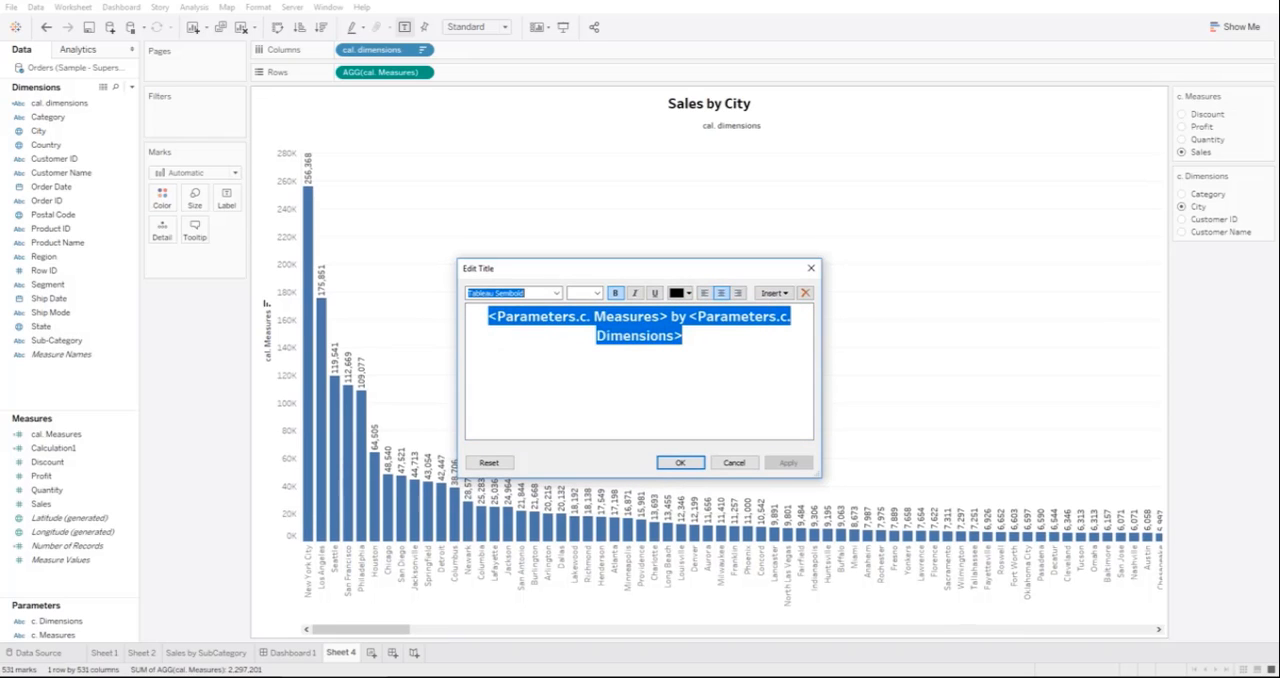
Step: Color the c. Measures and c. Dimensions placeholders in the title orange and apply the change
left_click(684, 337)
left_click(578, 317)
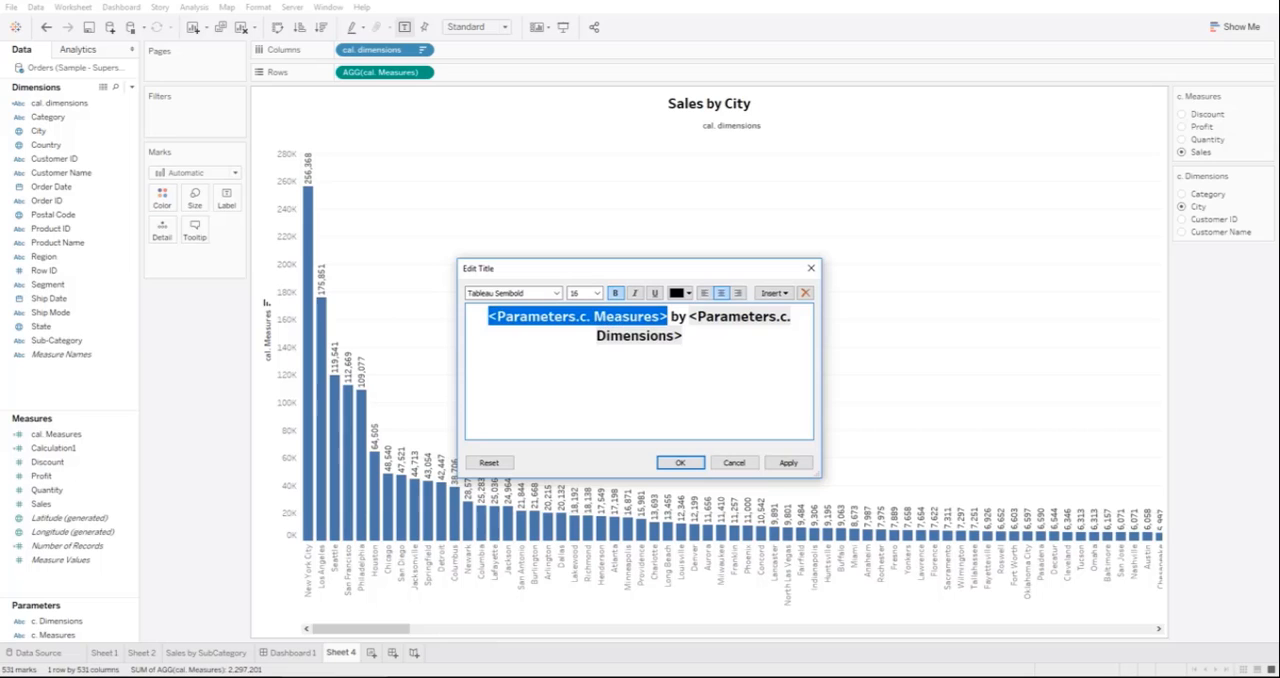
left_click(687, 293)
left_click(715, 308)
mouse_move(684, 337)
left_mouse_down()
mouse_move(585, 318)
mouse_move(687, 318)
left_mouse_up()
left_click(687, 293)
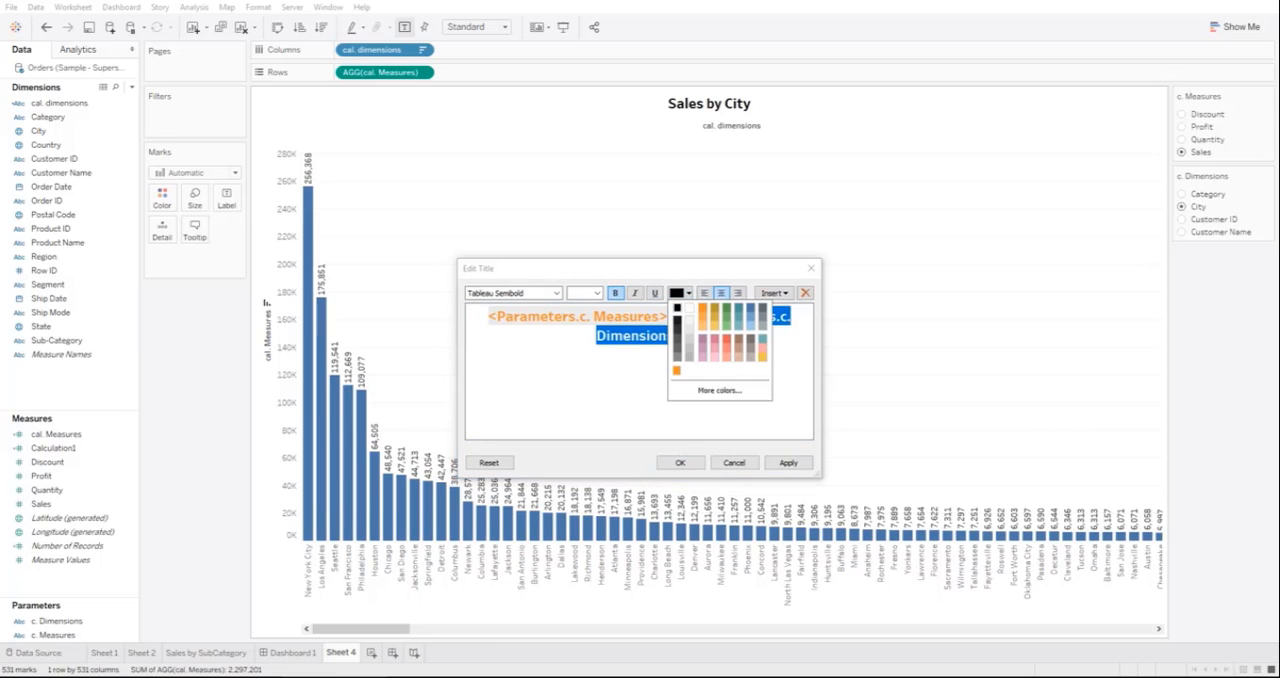
left_click(702, 308)
left_click(788, 462)
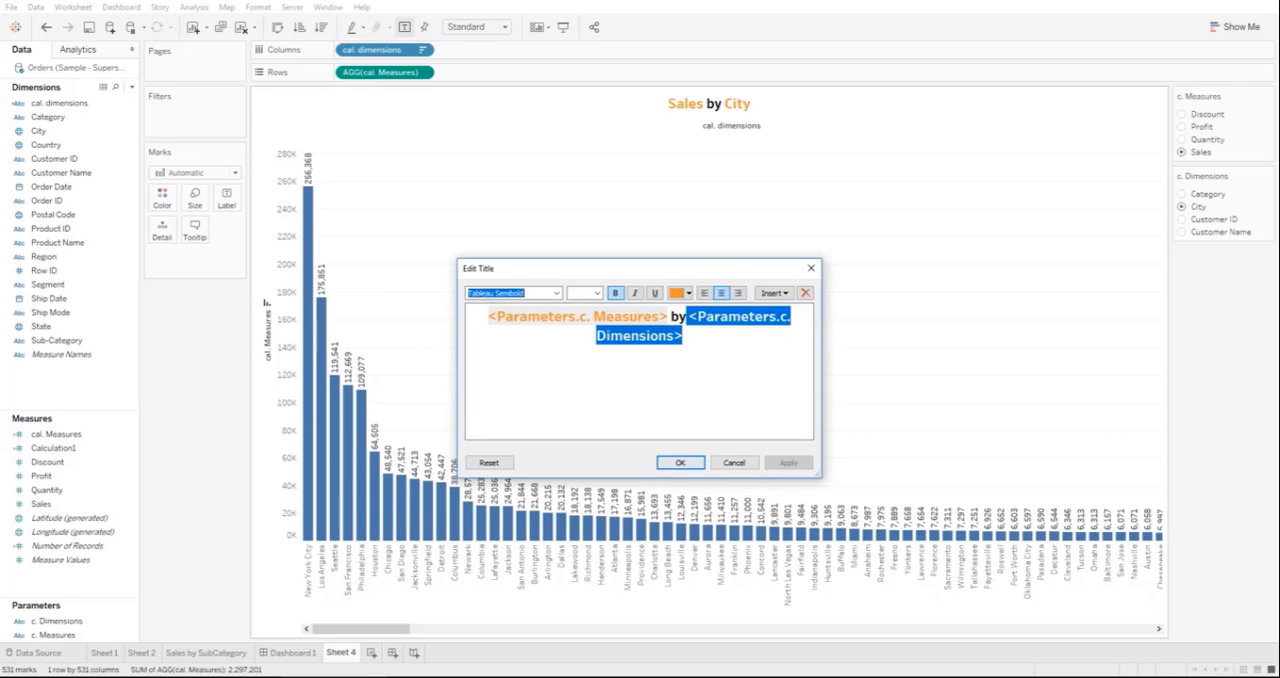
Step: Set the whole title's font size to 28 and finish editing the title
left_click_drag(488, 316, 684, 337)
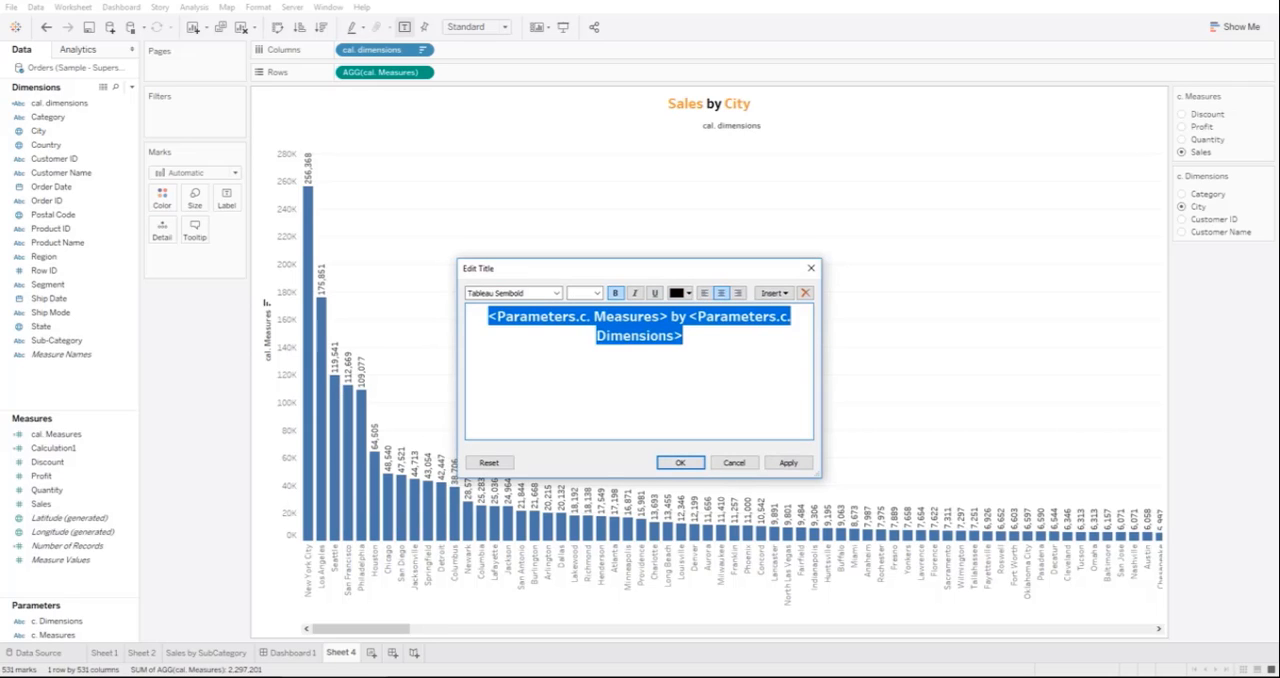
left_click(597, 293)
left_click(575, 444)
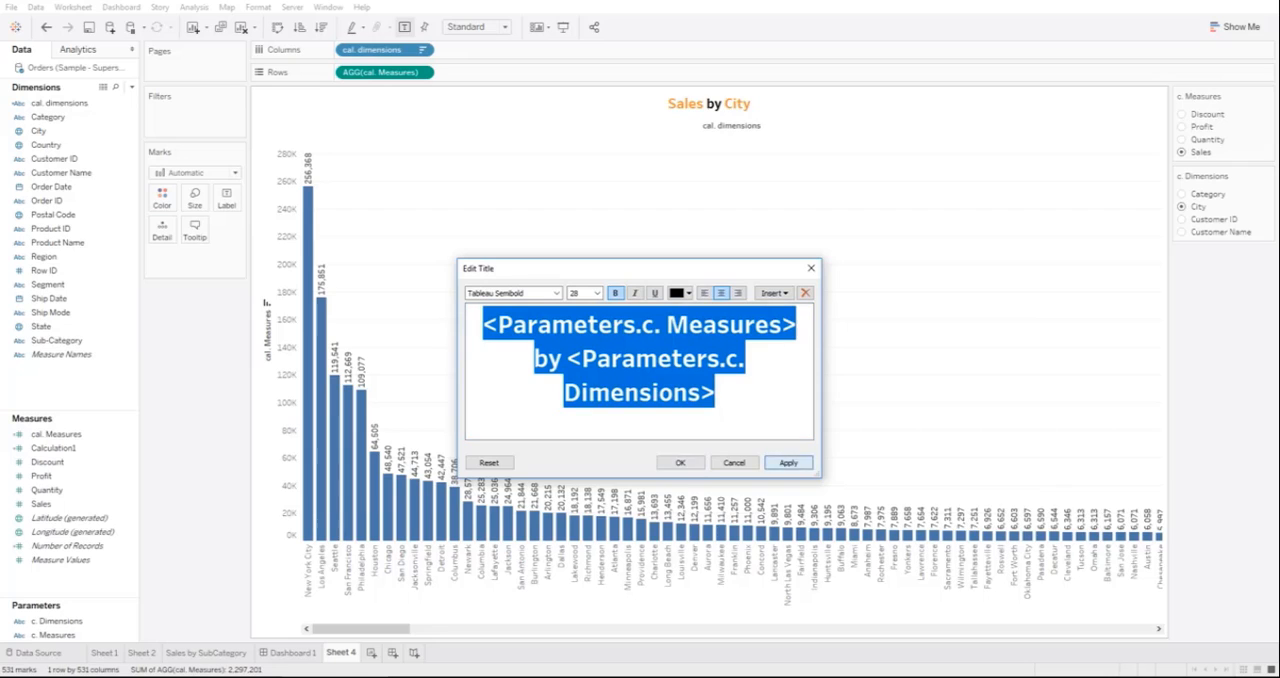
left_click(788, 462)
left_click(680, 462)
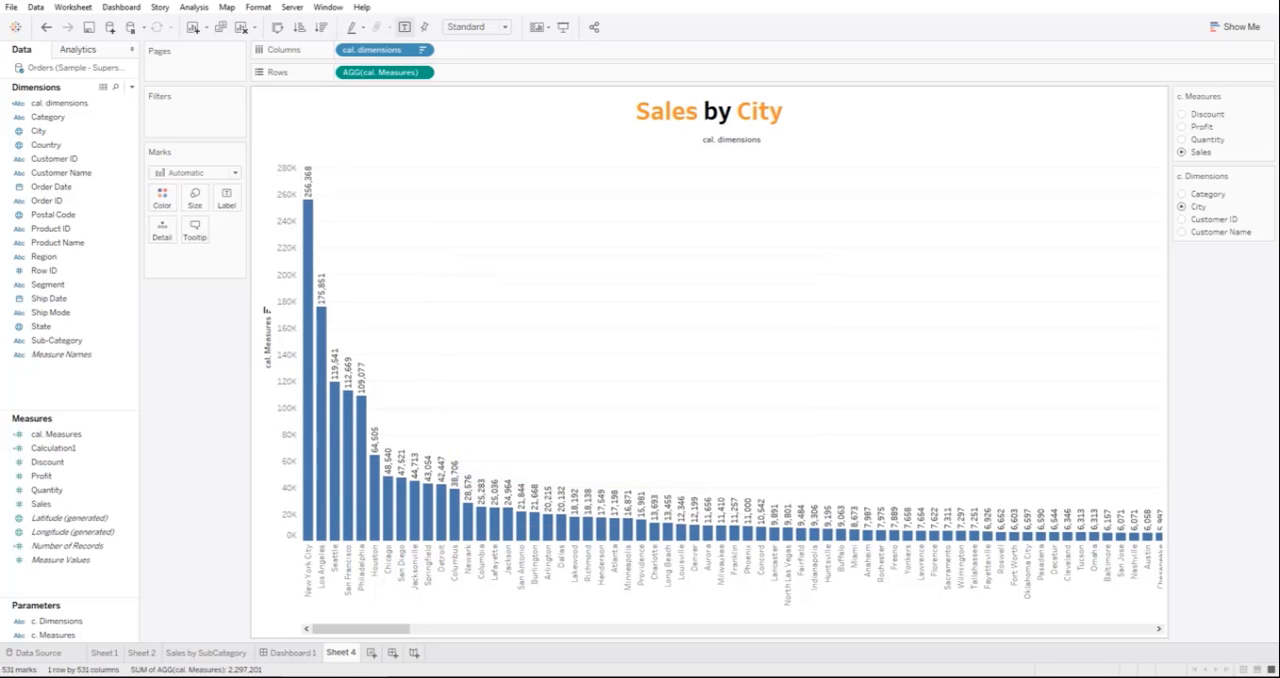
Step: Color the bars by cal. Measures while keeping that field on rows
left_click_drag(380, 72, 162, 197)
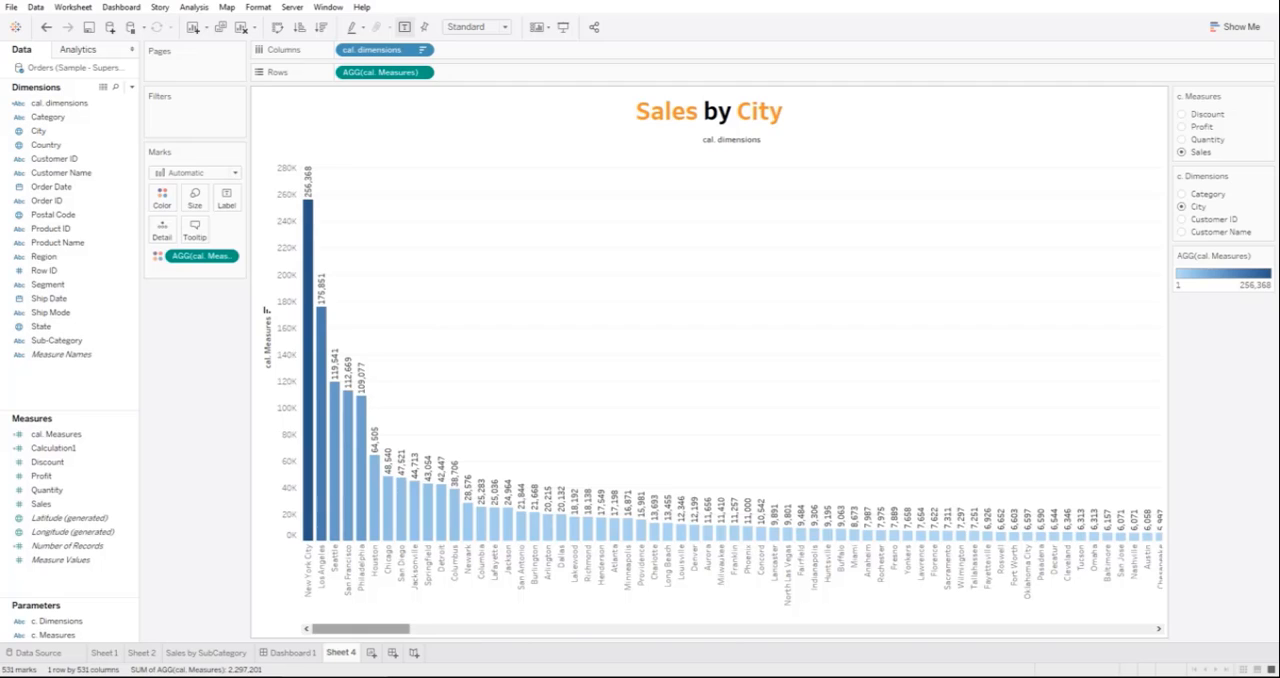
mouse_move(360, 628)
left_mouse_down()
mouse_move(1002, 628)
mouse_move(360, 628)
left_mouse_up()
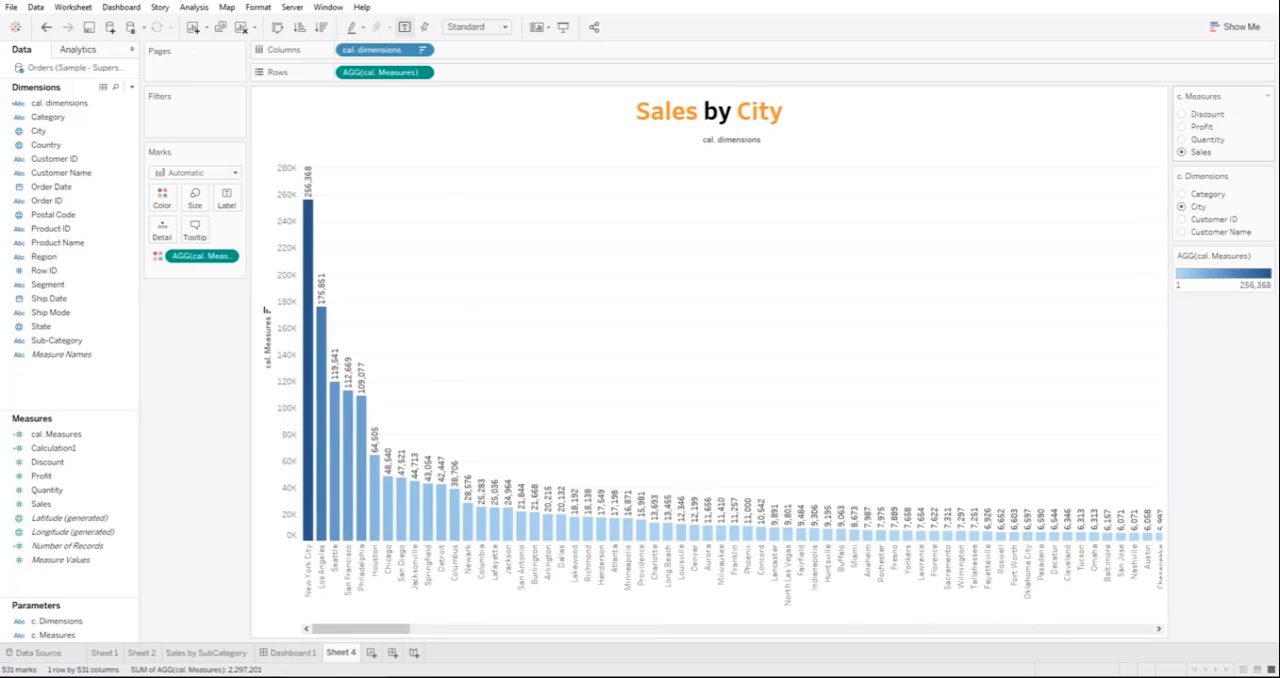
Step: Test the parameters on the sheet with Discount by Customer ID, Discount by Customer Name and Sales by Customer Name
left_click(1182, 114)
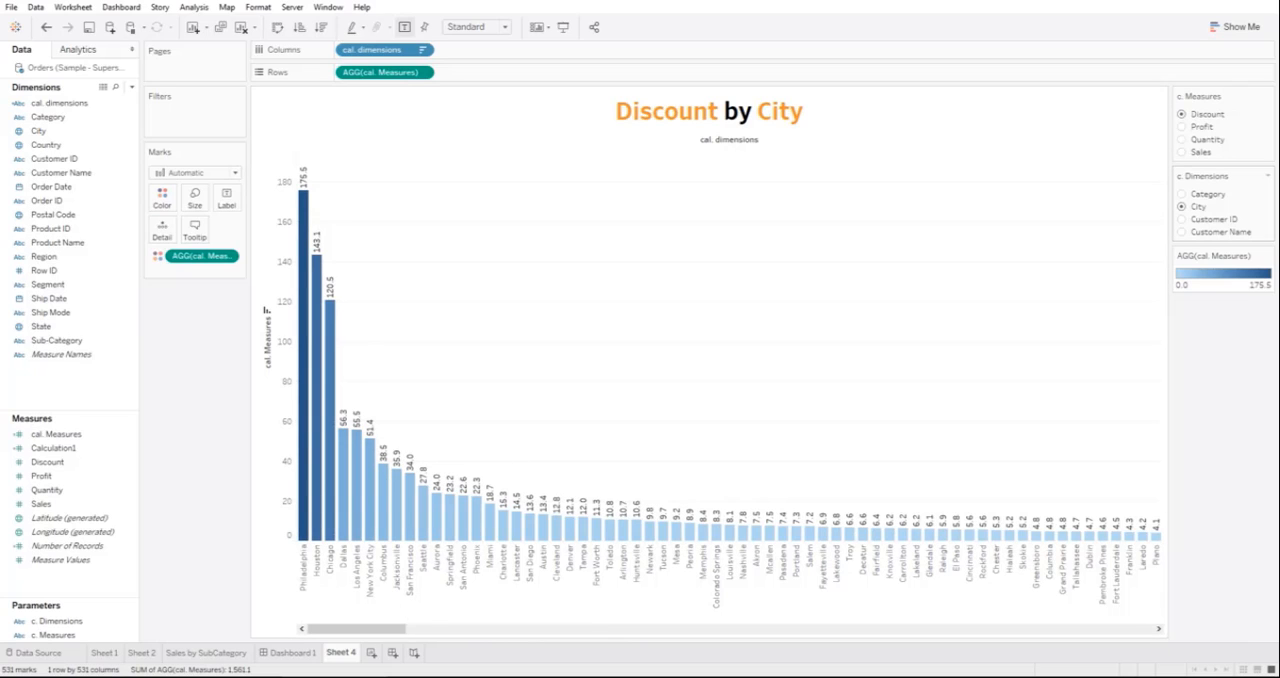
left_click(1182, 219)
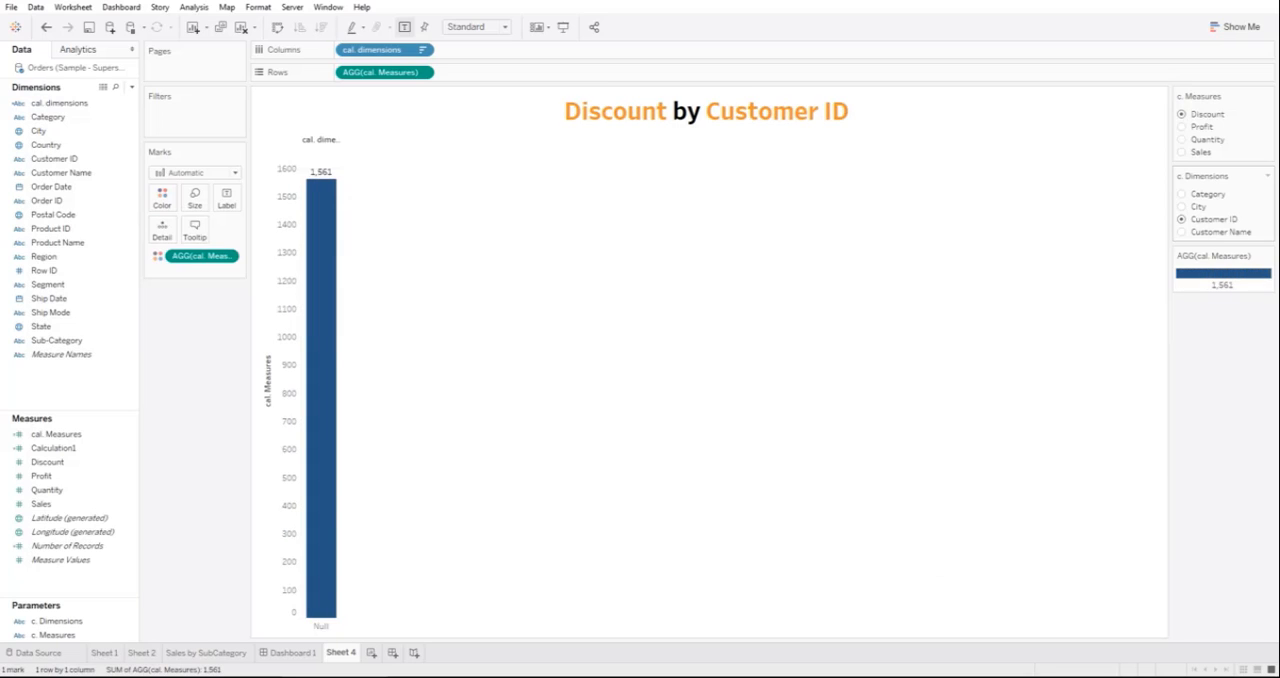
left_click(1182, 232)
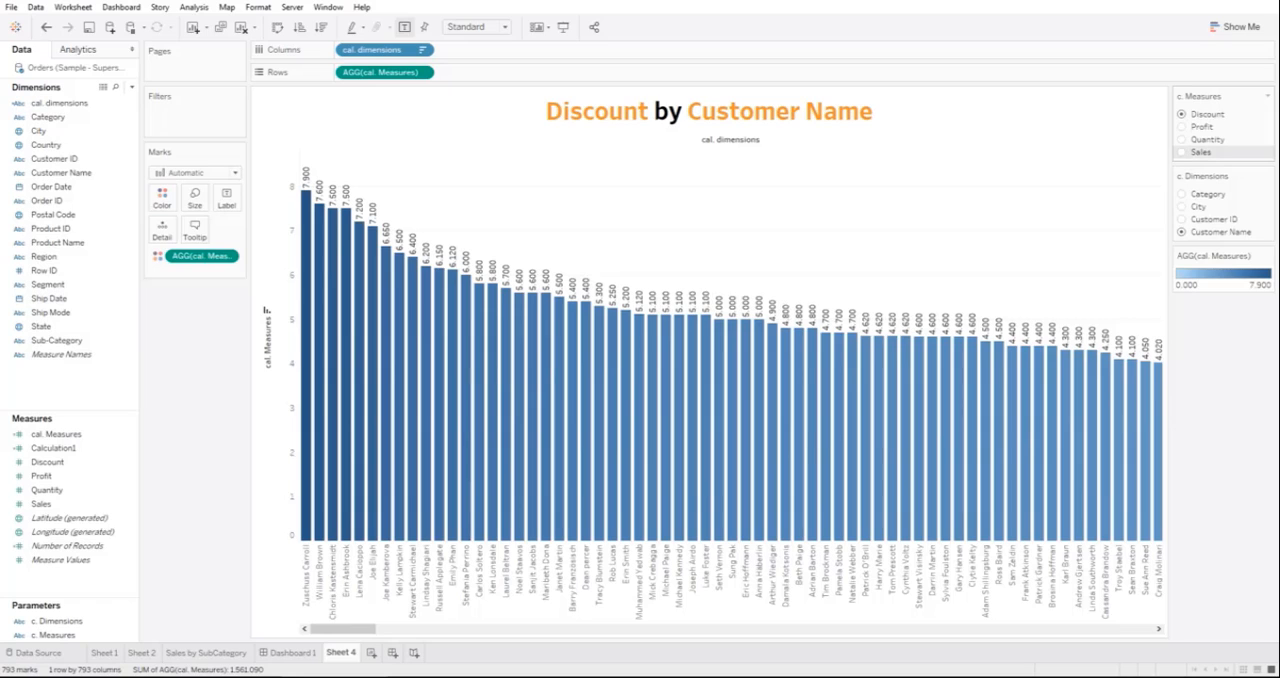
left_click(1182, 152)
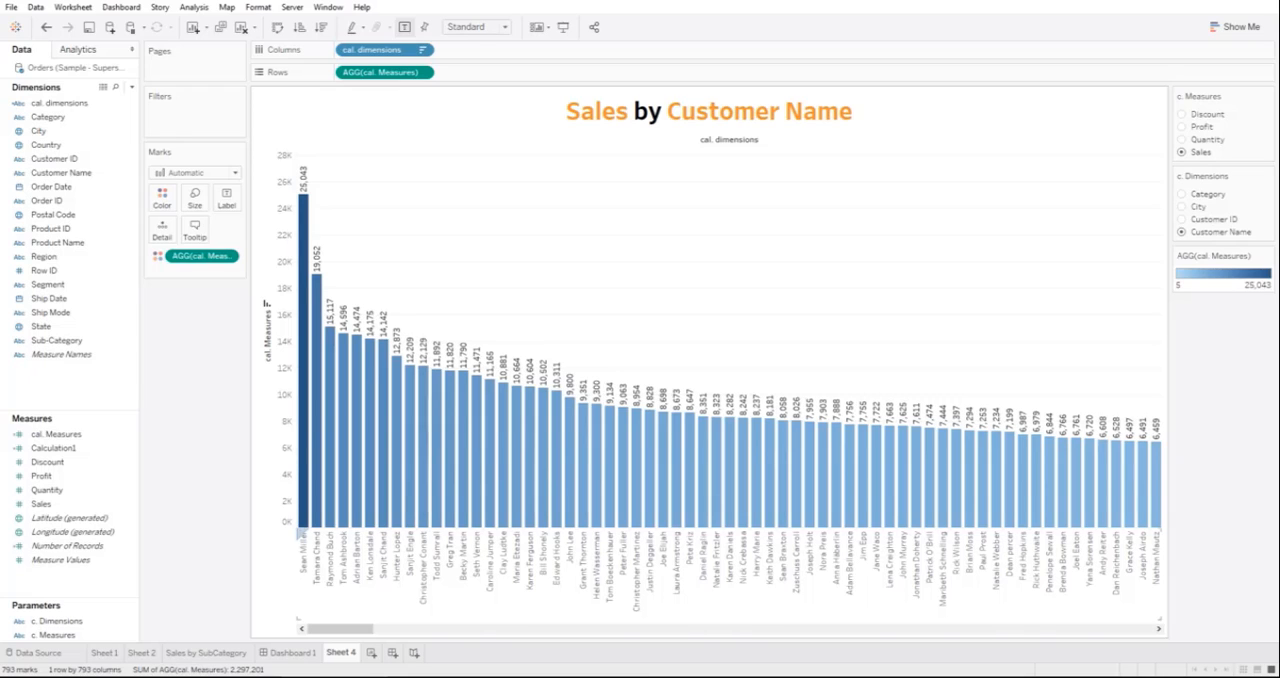
Step: Create a new dashboard and place Sheet 4 on it
left_click(392, 652)
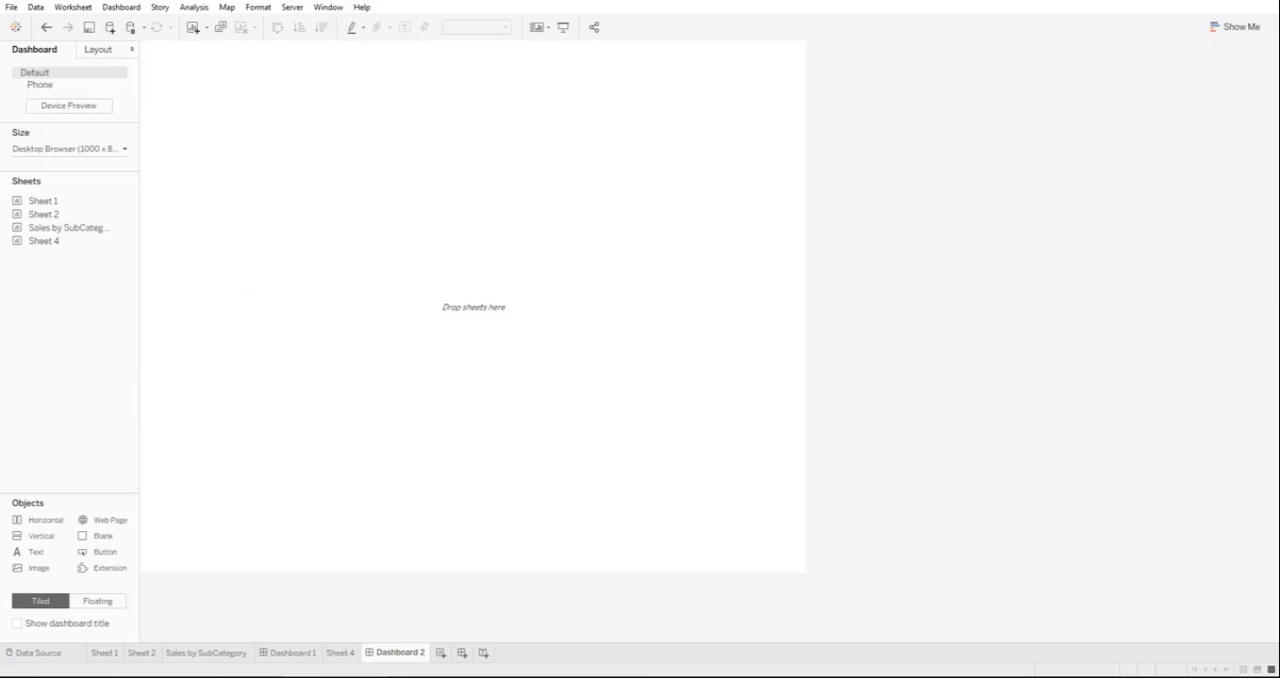
left_click_drag(44, 241, 420, 300)
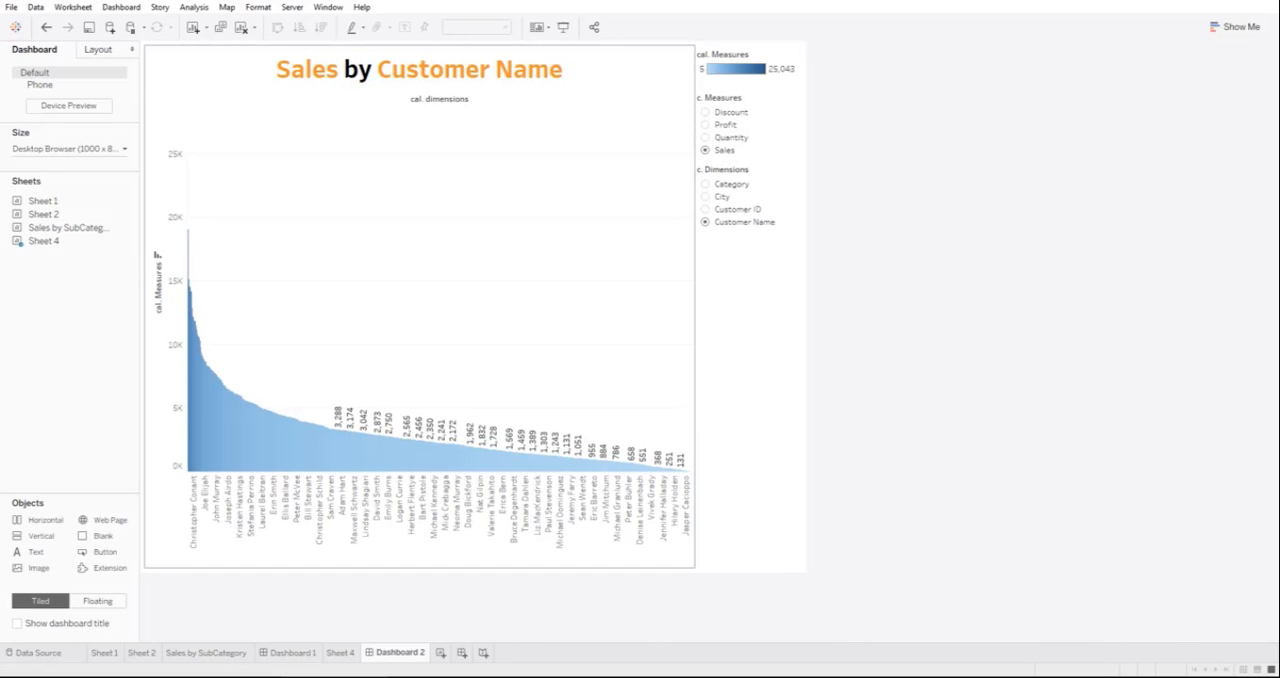
Step: Try Fit Width for the Sheet 4 chart in the dashboard, and settle on Fit Height
left_click(504, 27)
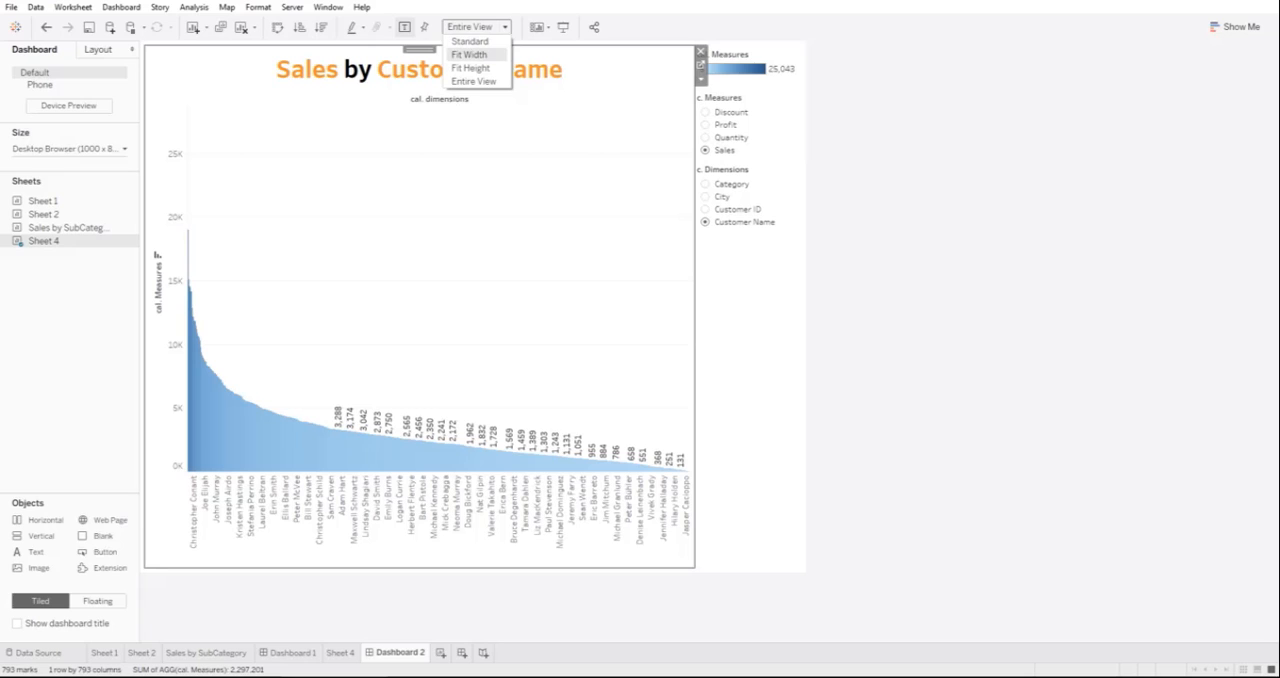
left_click(472, 55)
left_click(504, 27)
left_click(472, 68)
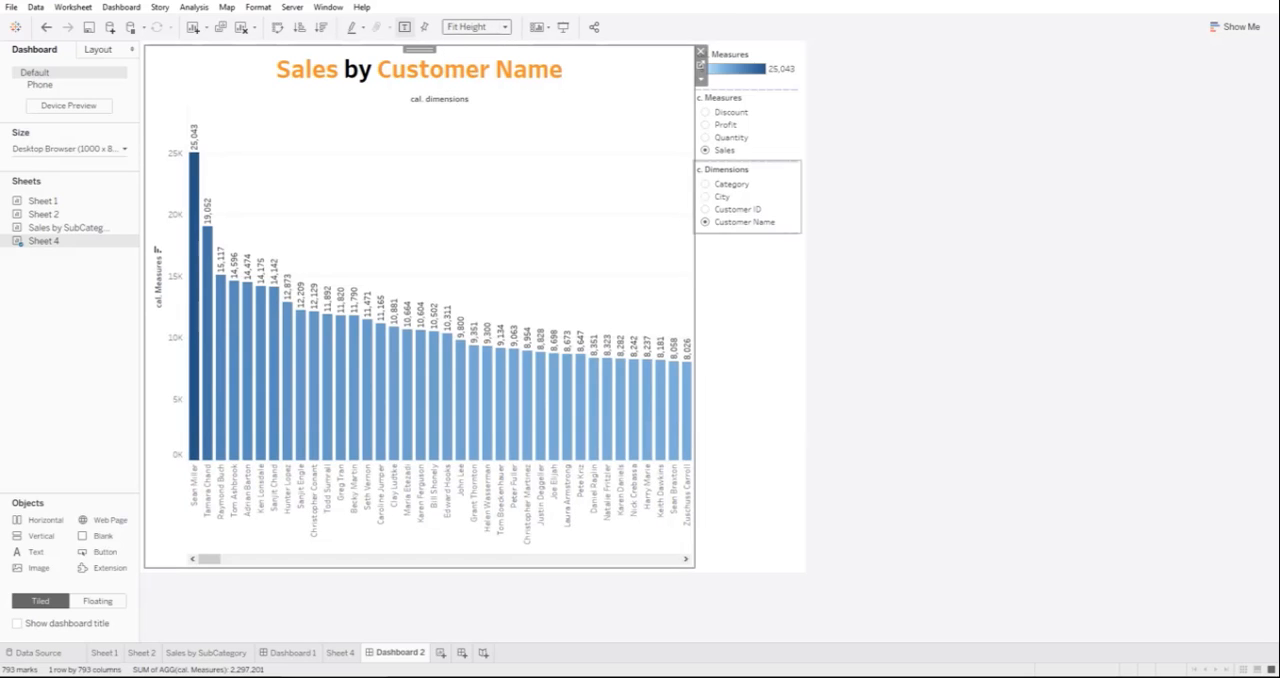
left_click(868, 274)
Step: Set c. Measures to Discount in the dashboard and switch c. Dimensions through Category and City to Customer Name
left_click(706, 112)
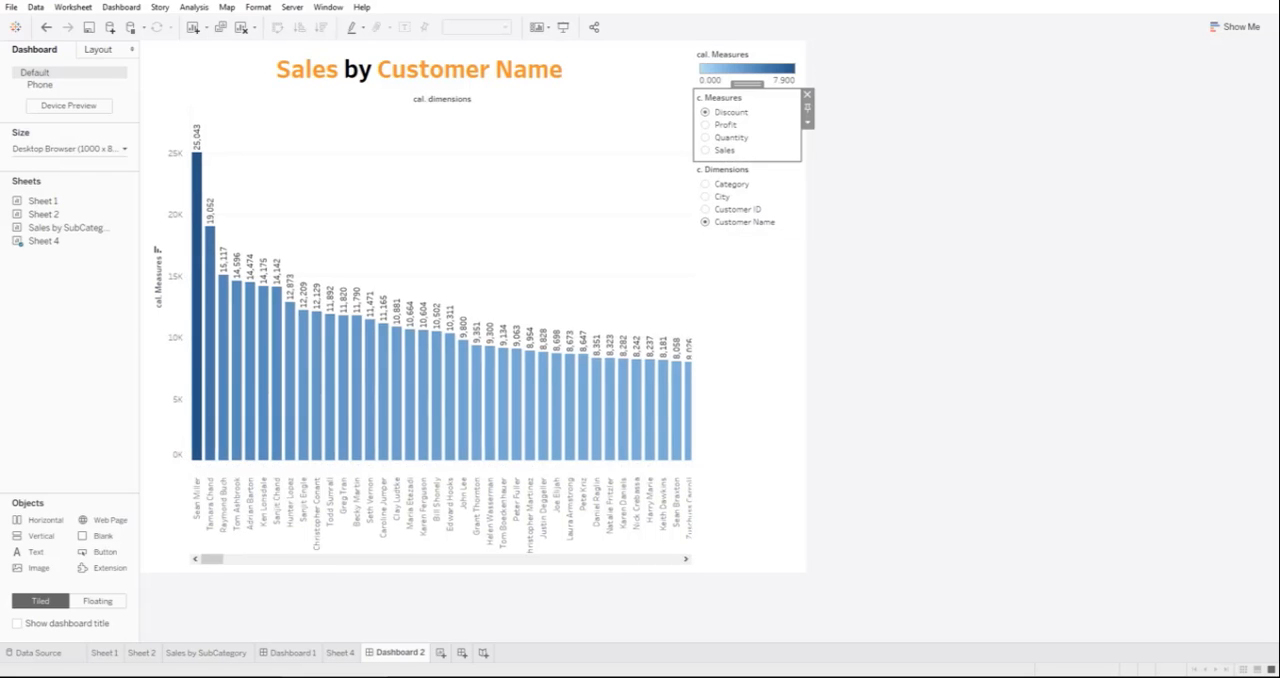
left_click(706, 184)
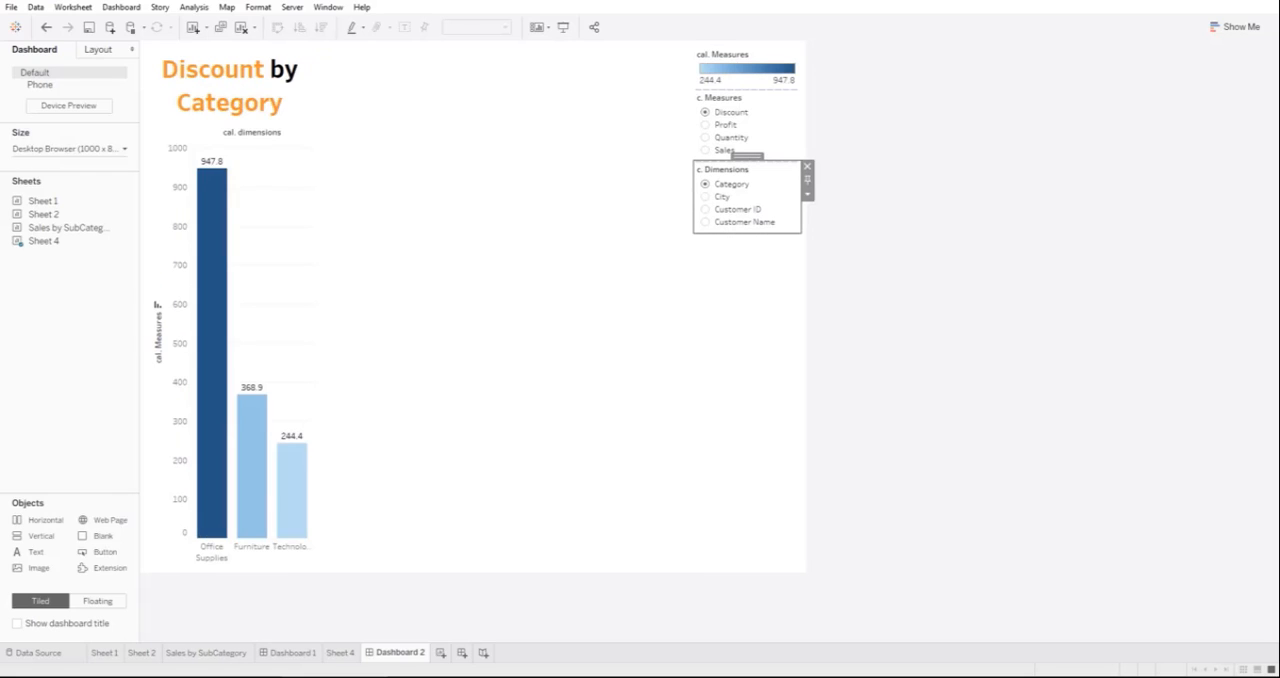
left_click(706, 197)
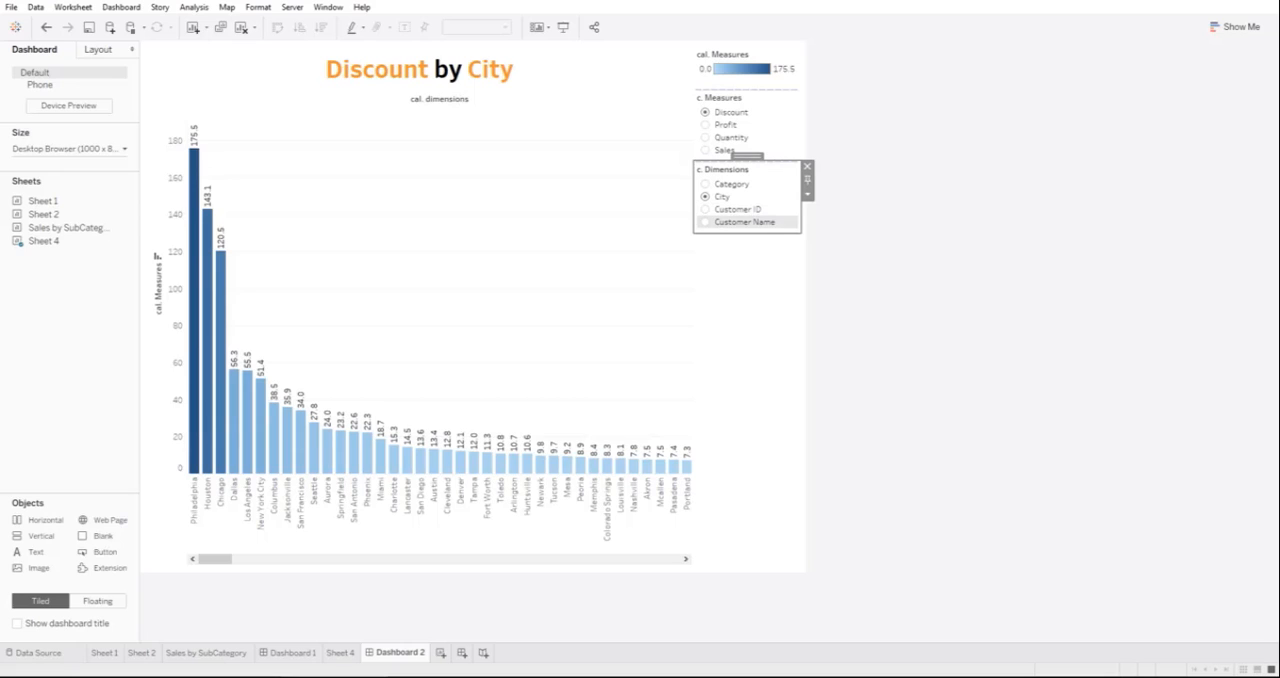
left_click(744, 221)
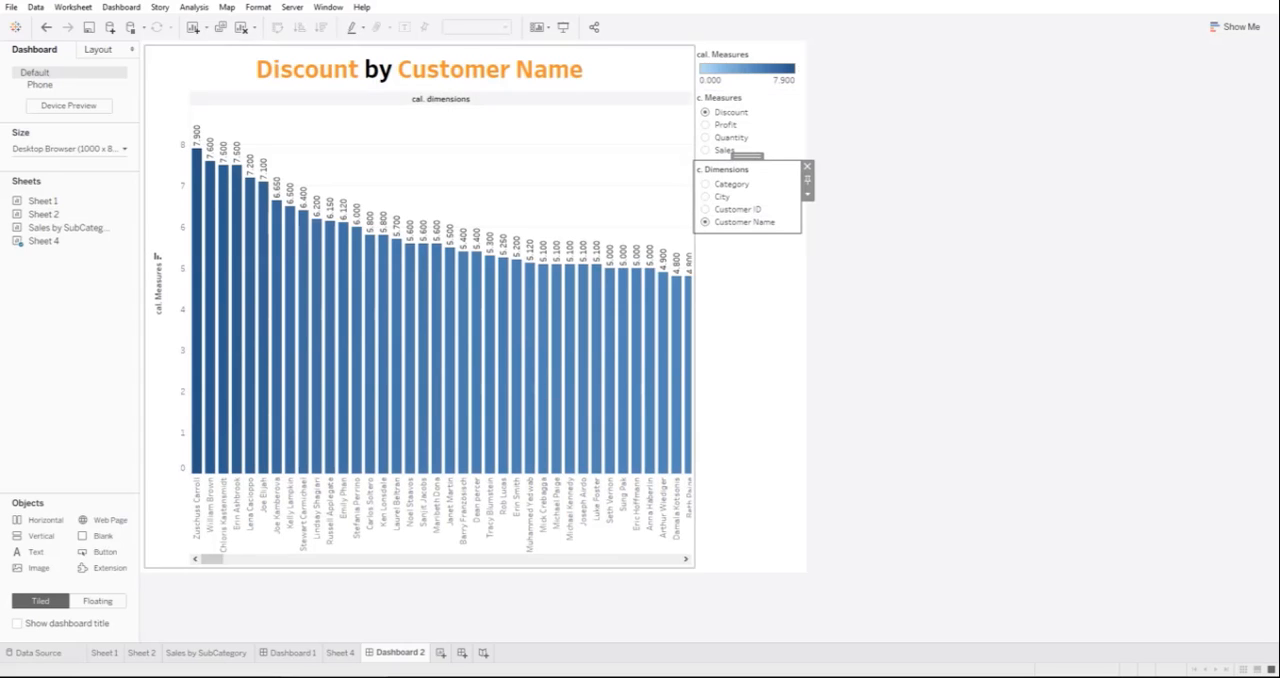